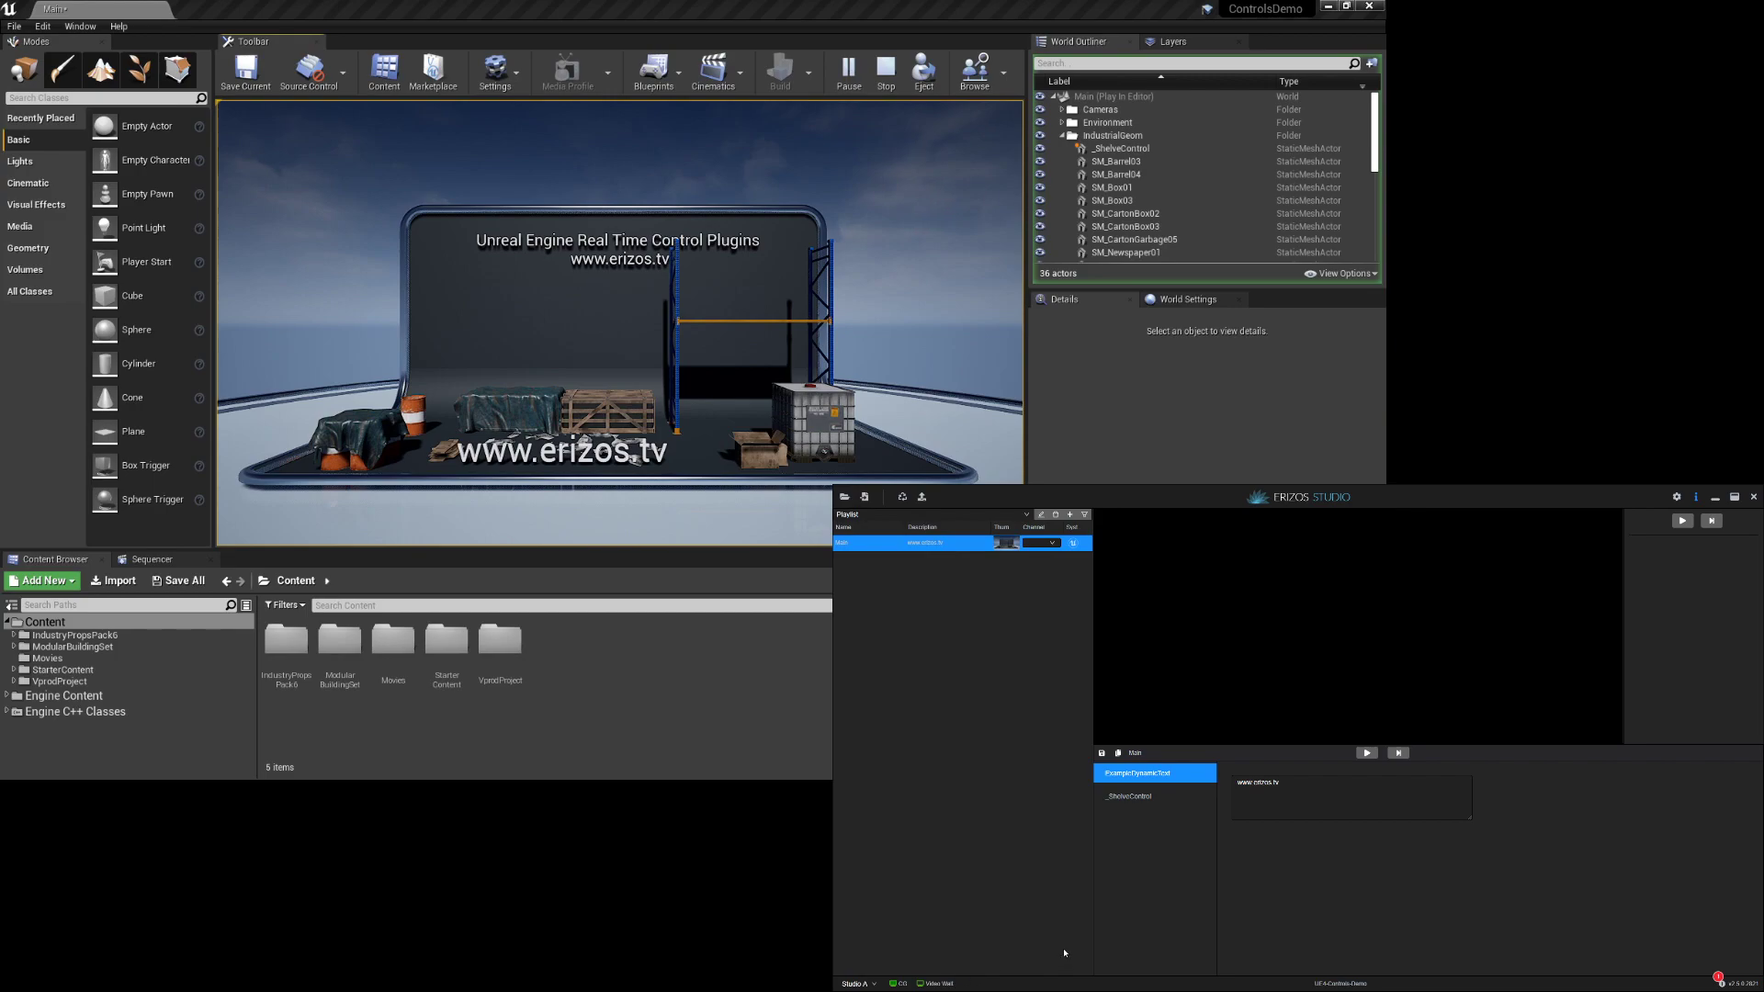
Replace the ExampleDynamicText control's text with "dynamic text"
click(1292, 807)
drag(1292, 806, 1216, 780)
text(dynamic text)
Set the Z position of the _ShelveControl control to 350
click(1144, 798)
double_click(1350, 780)
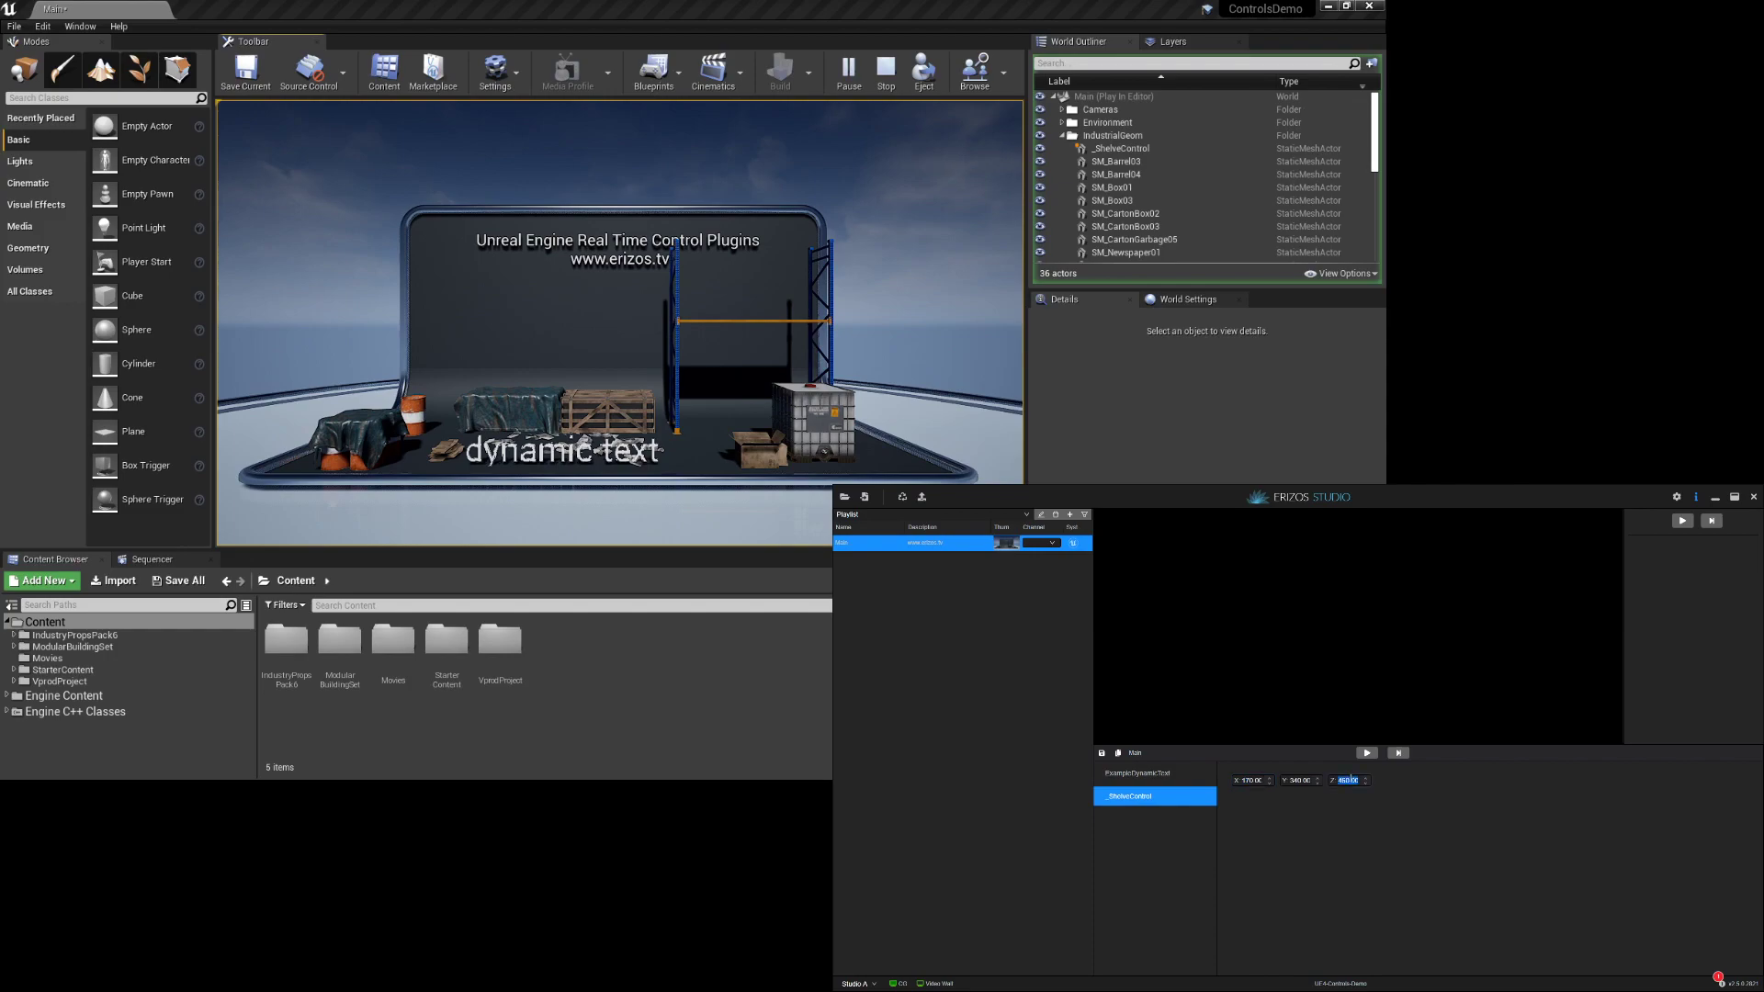
text(350)
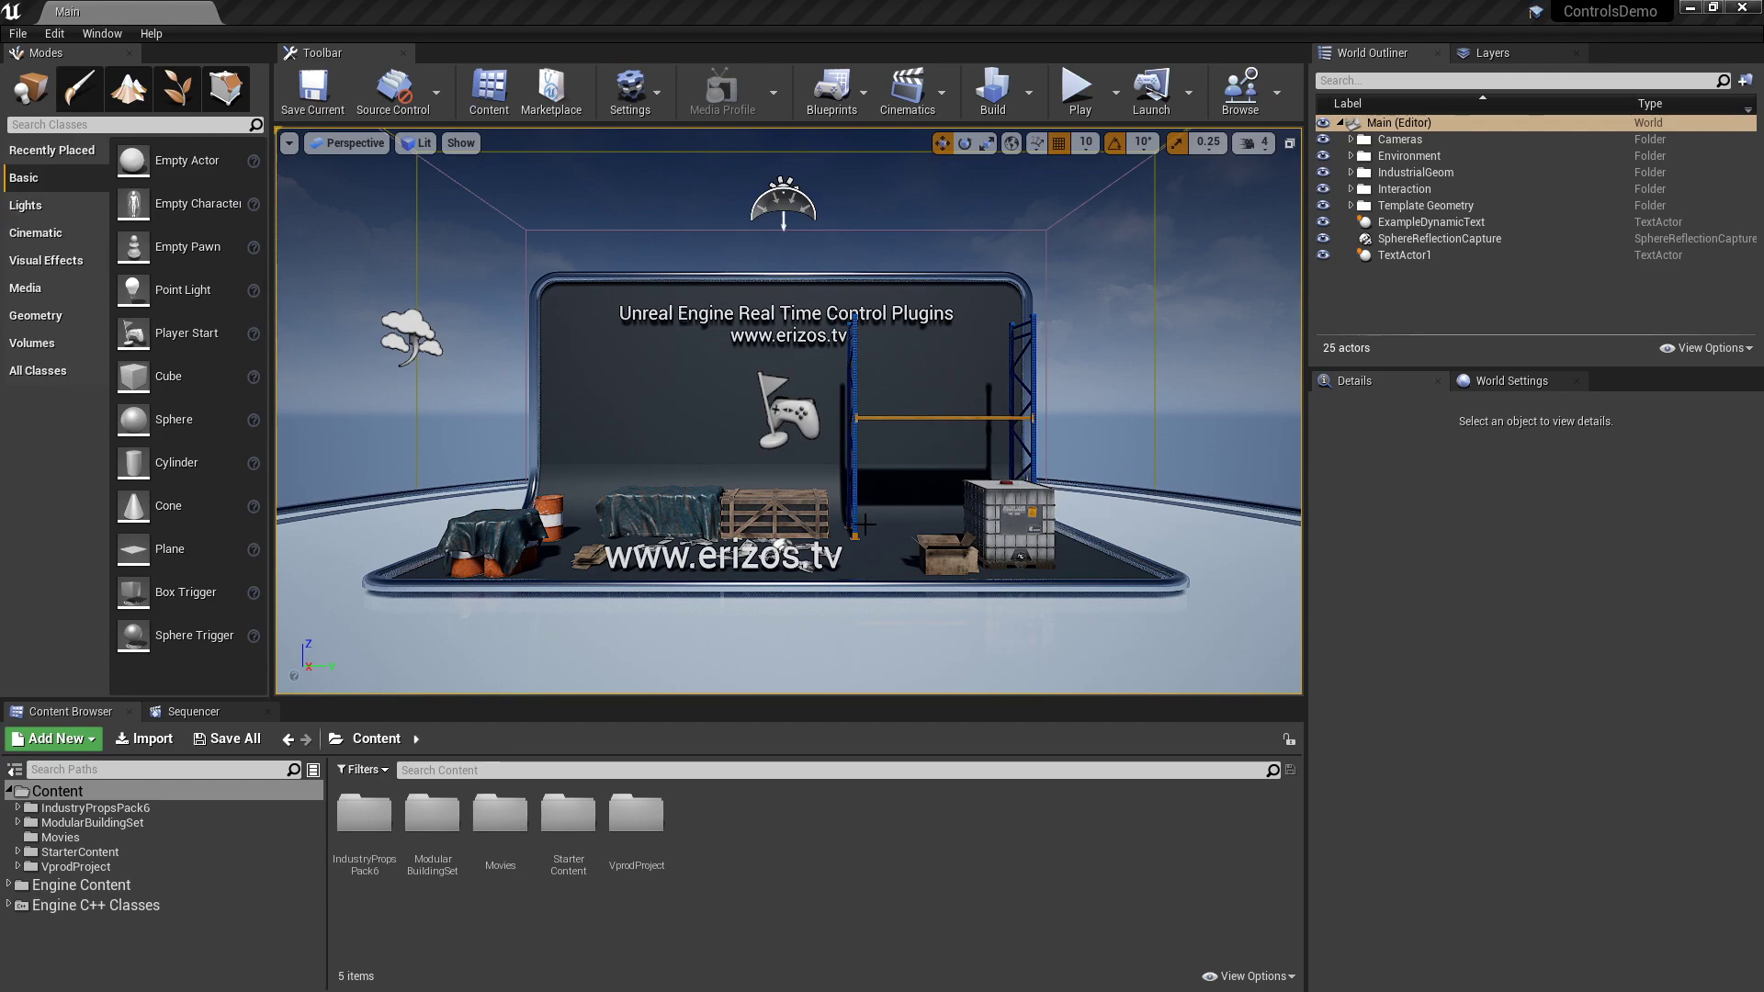
Add a Control Text component to the ExampleDynamicText actor, keeping its default name
click(726, 562)
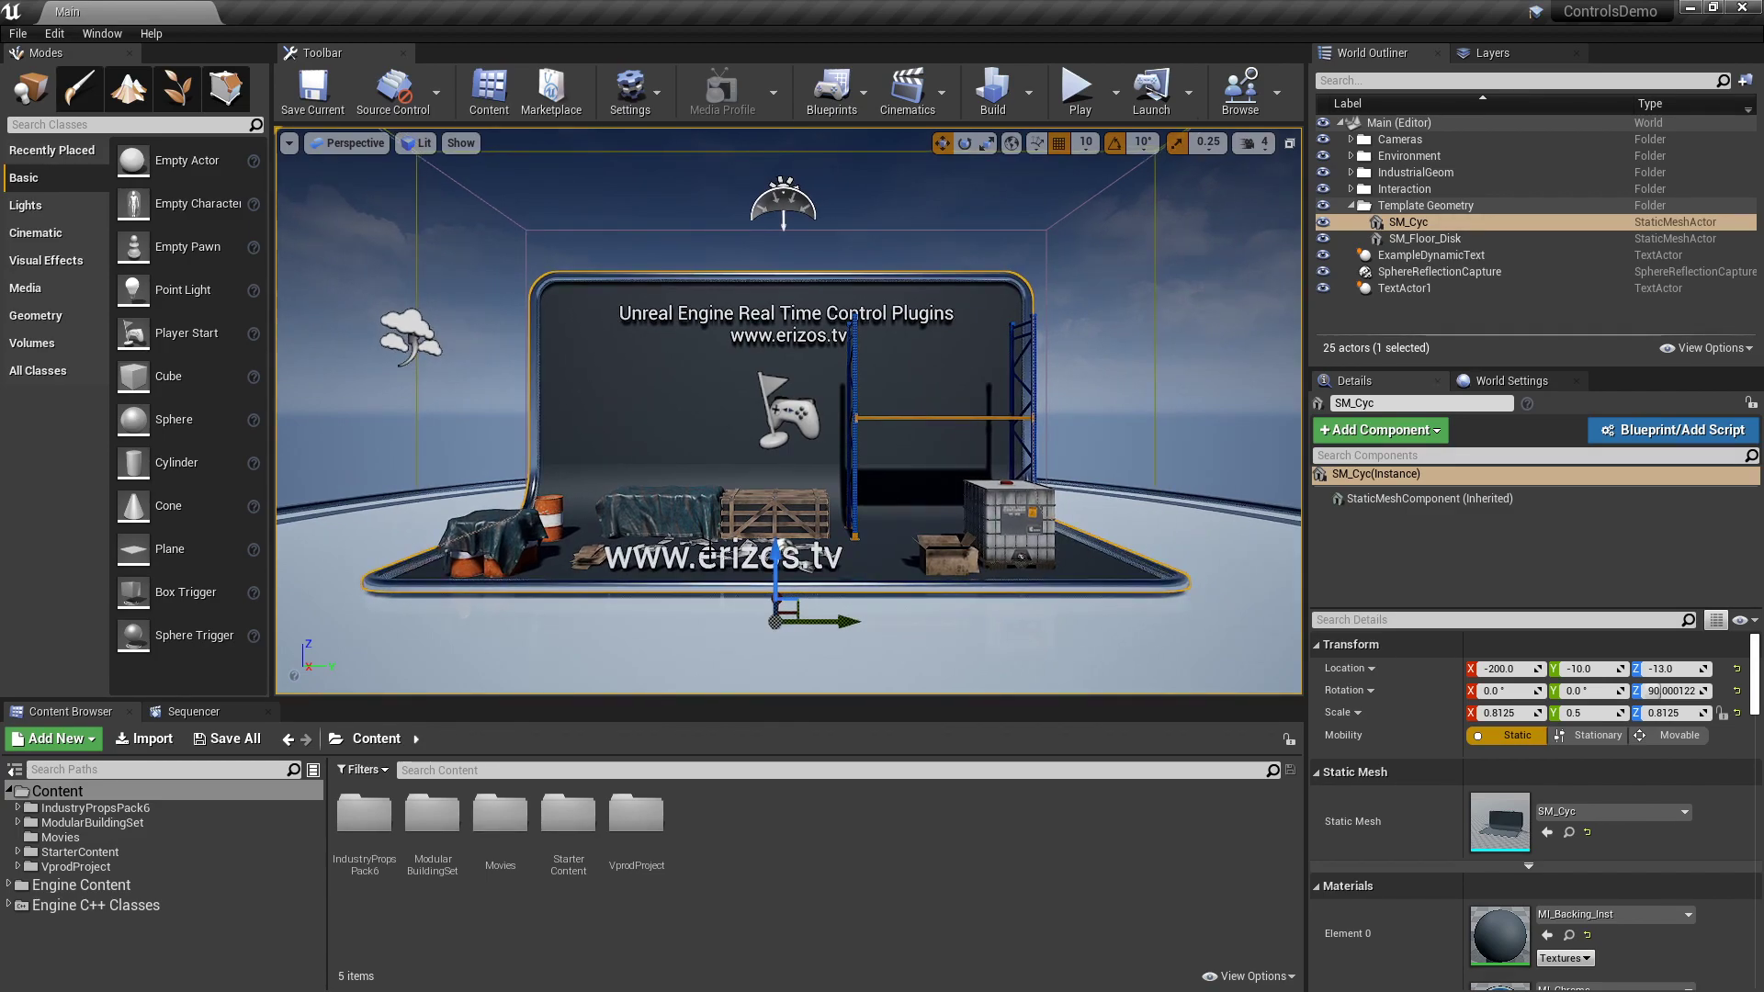
click(668, 562)
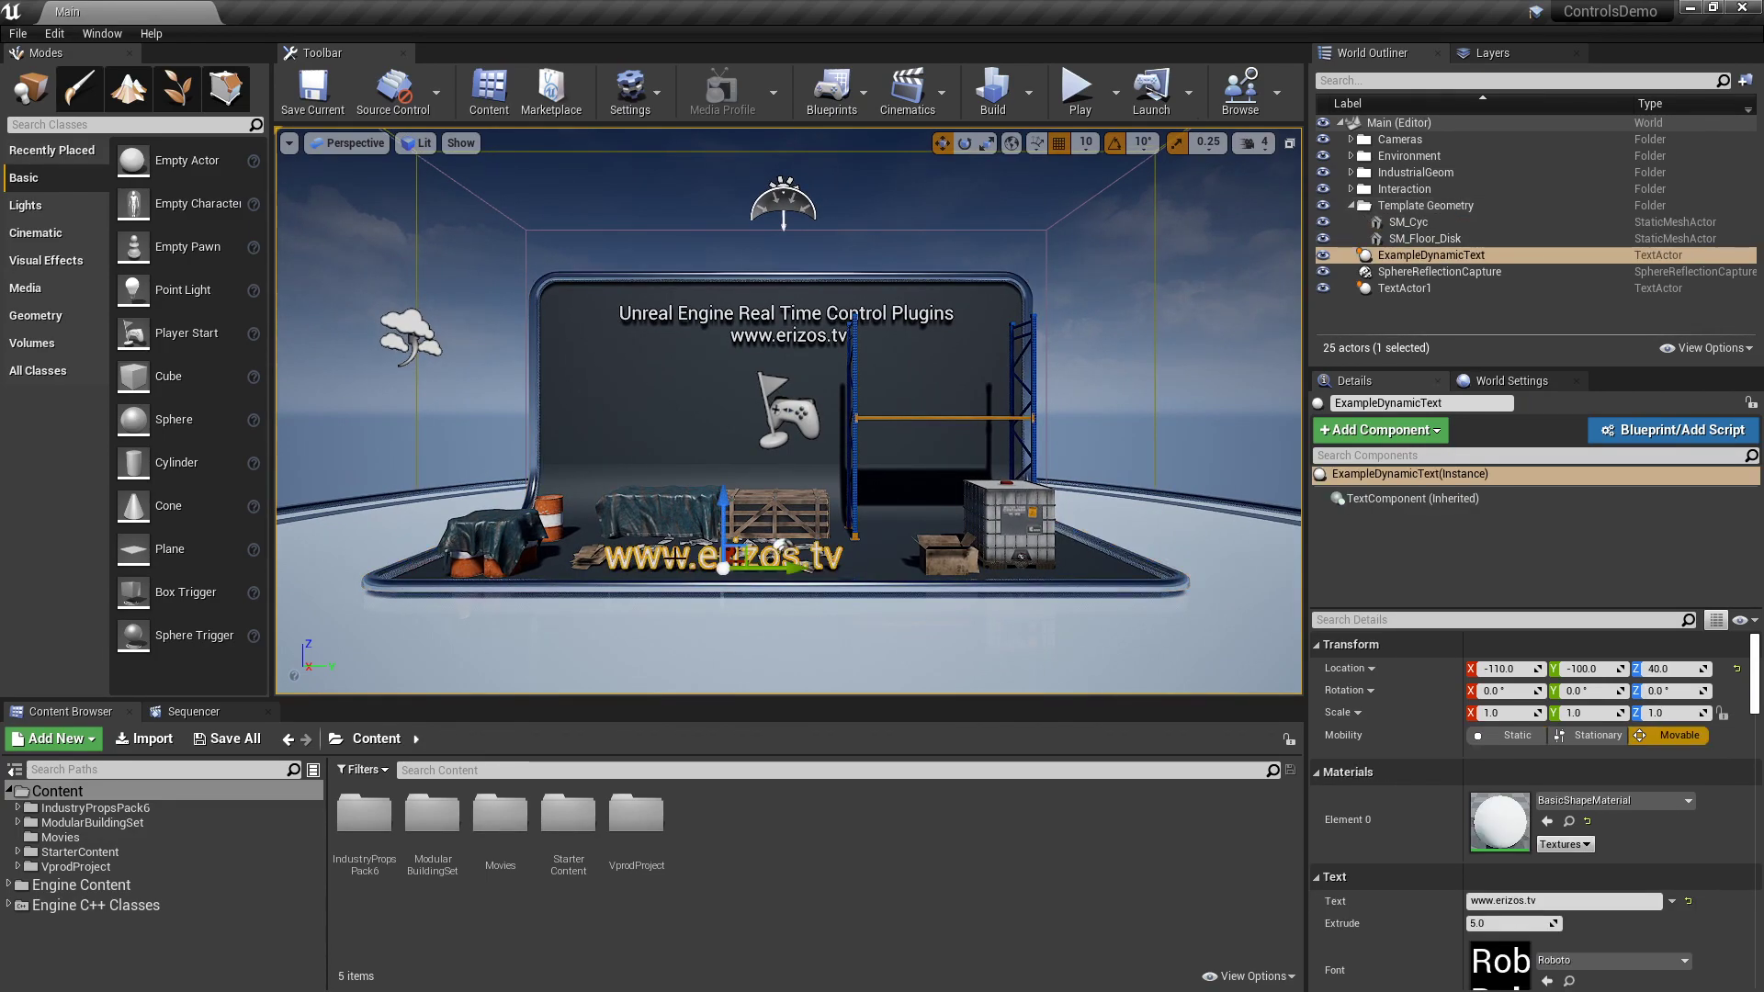
click(1348, 432)
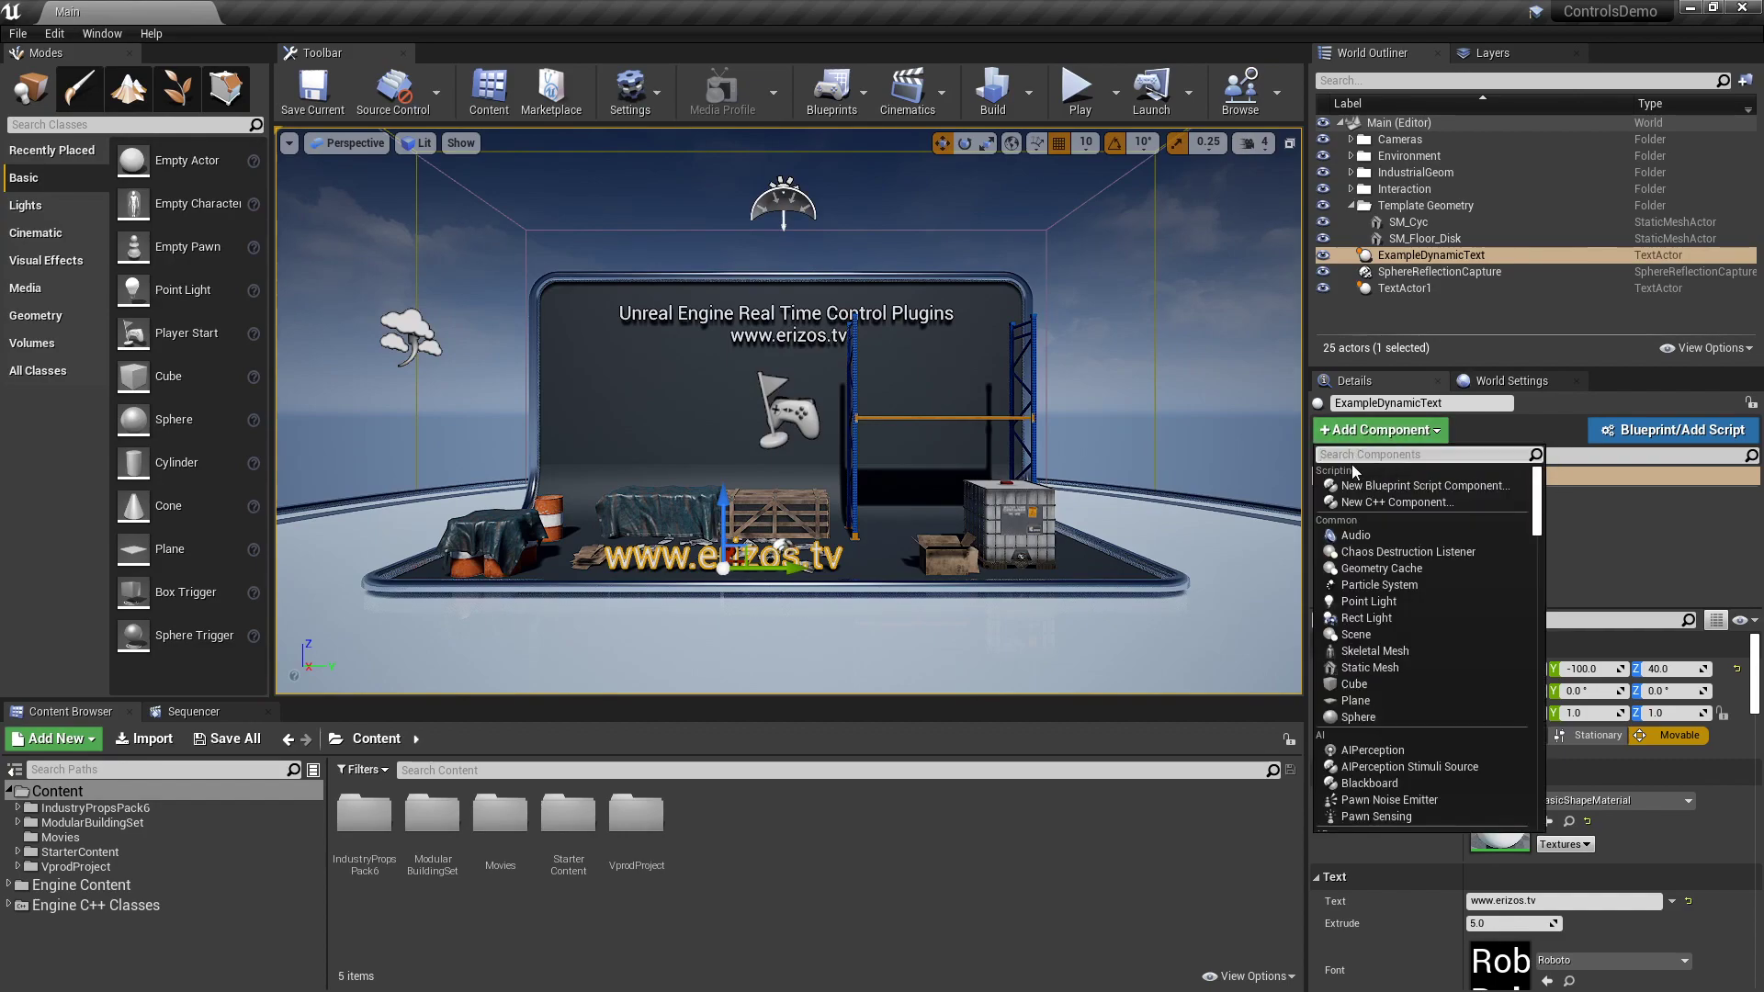
text(control)
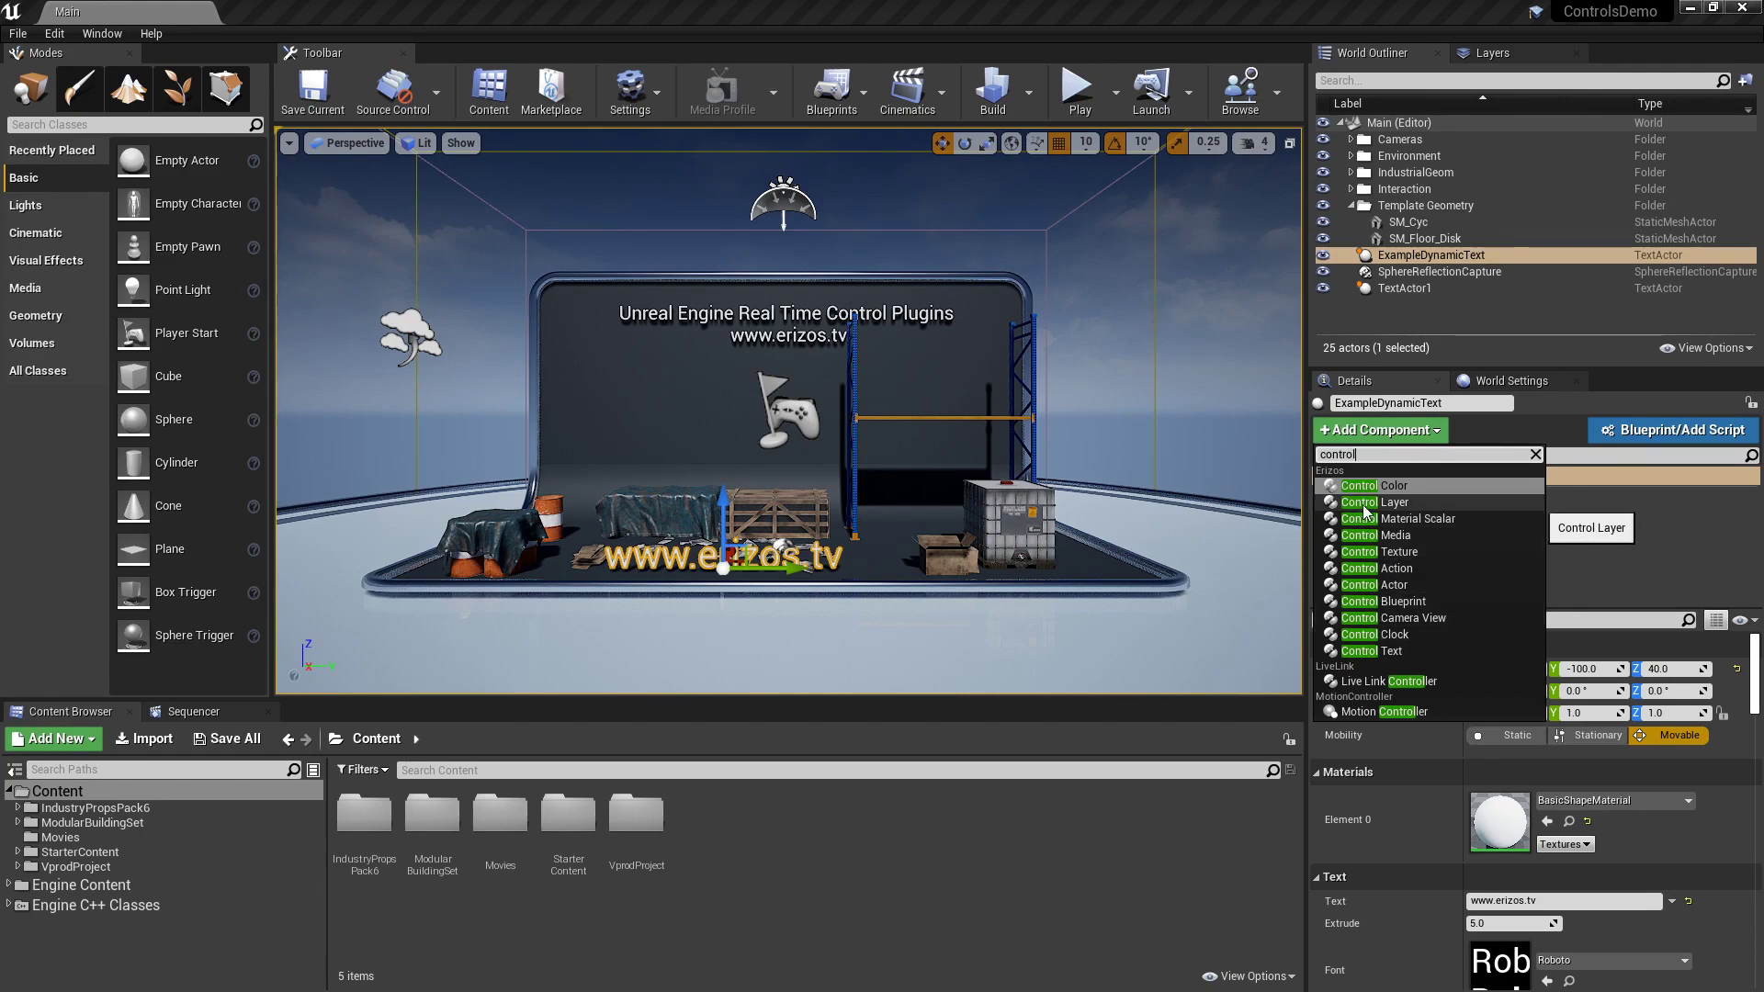
click(1381, 652)
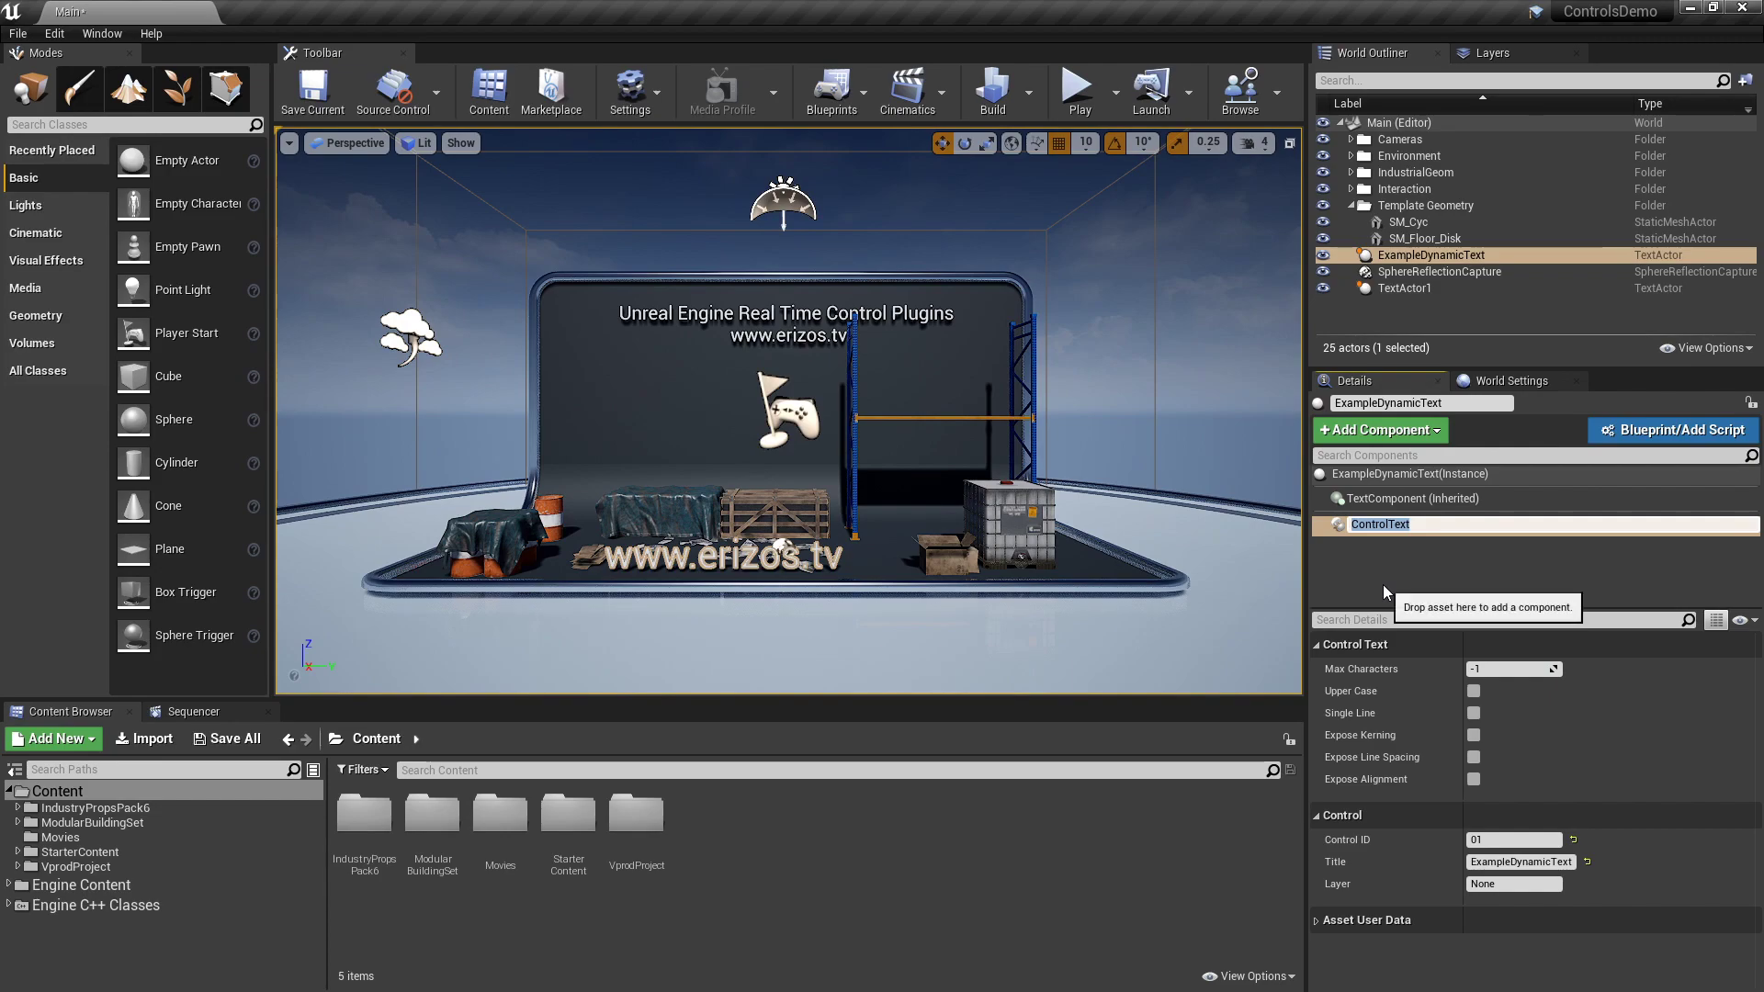
key(Return)
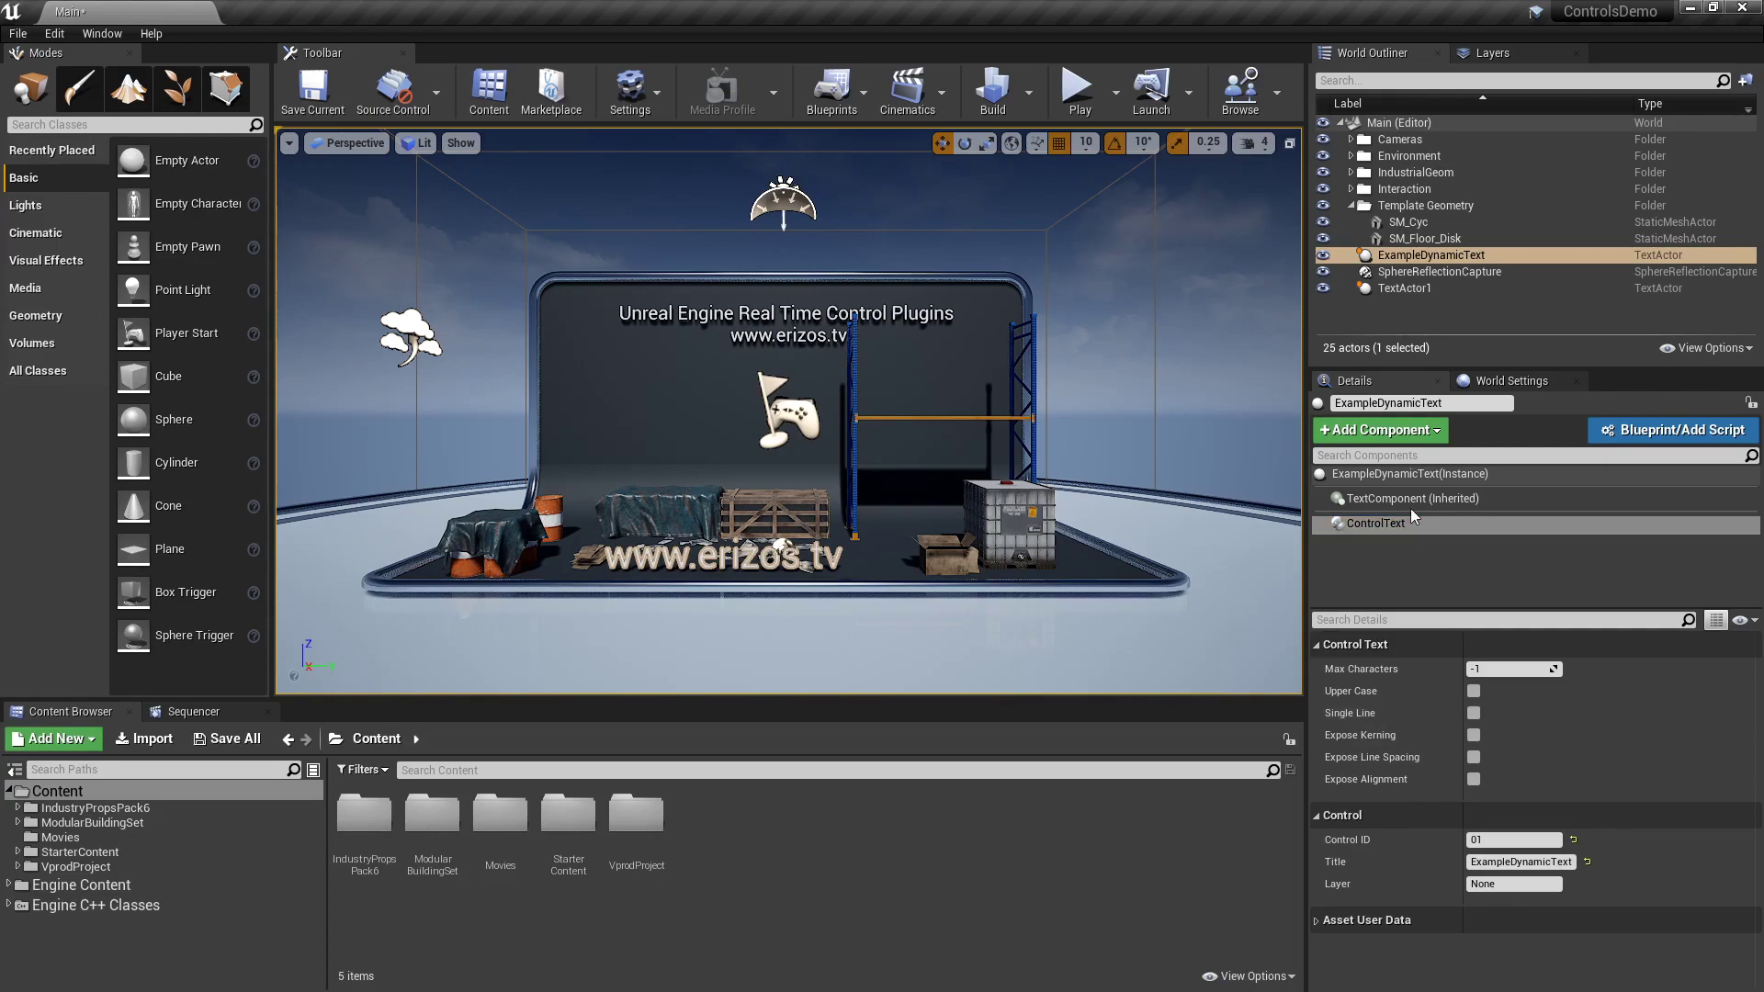
click(1393, 526)
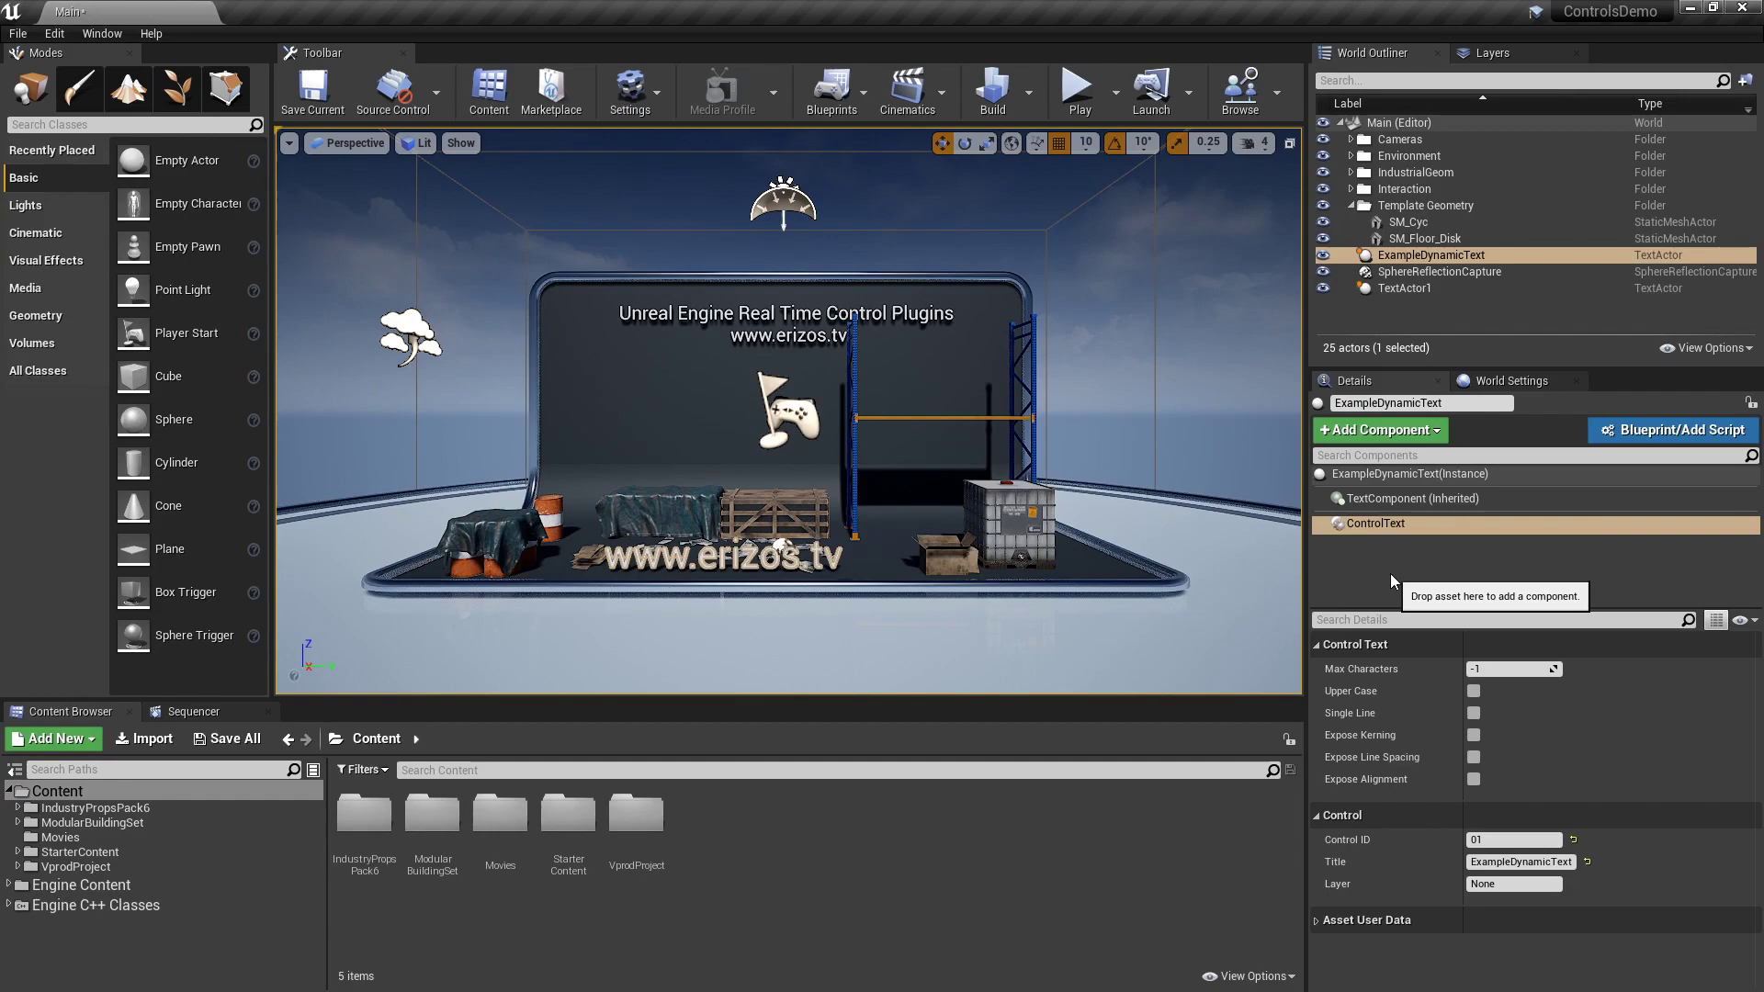
Save the current level and start playing it in the editor
click(347, 110)
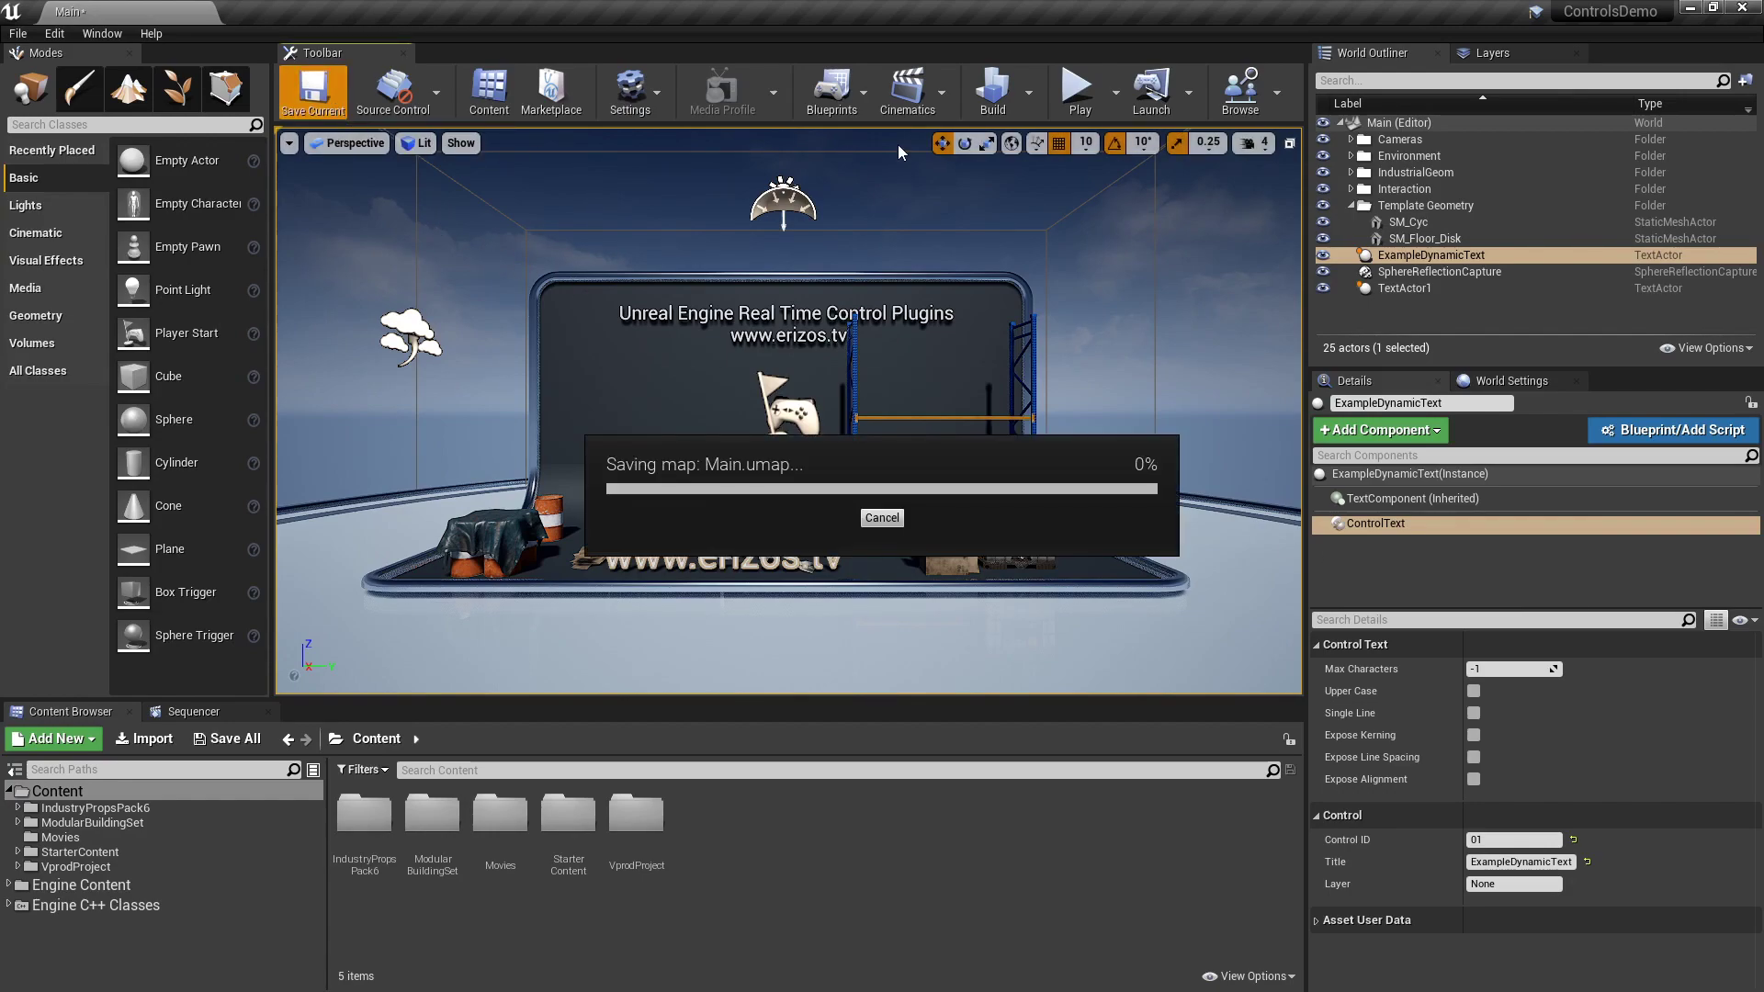
click(1071, 101)
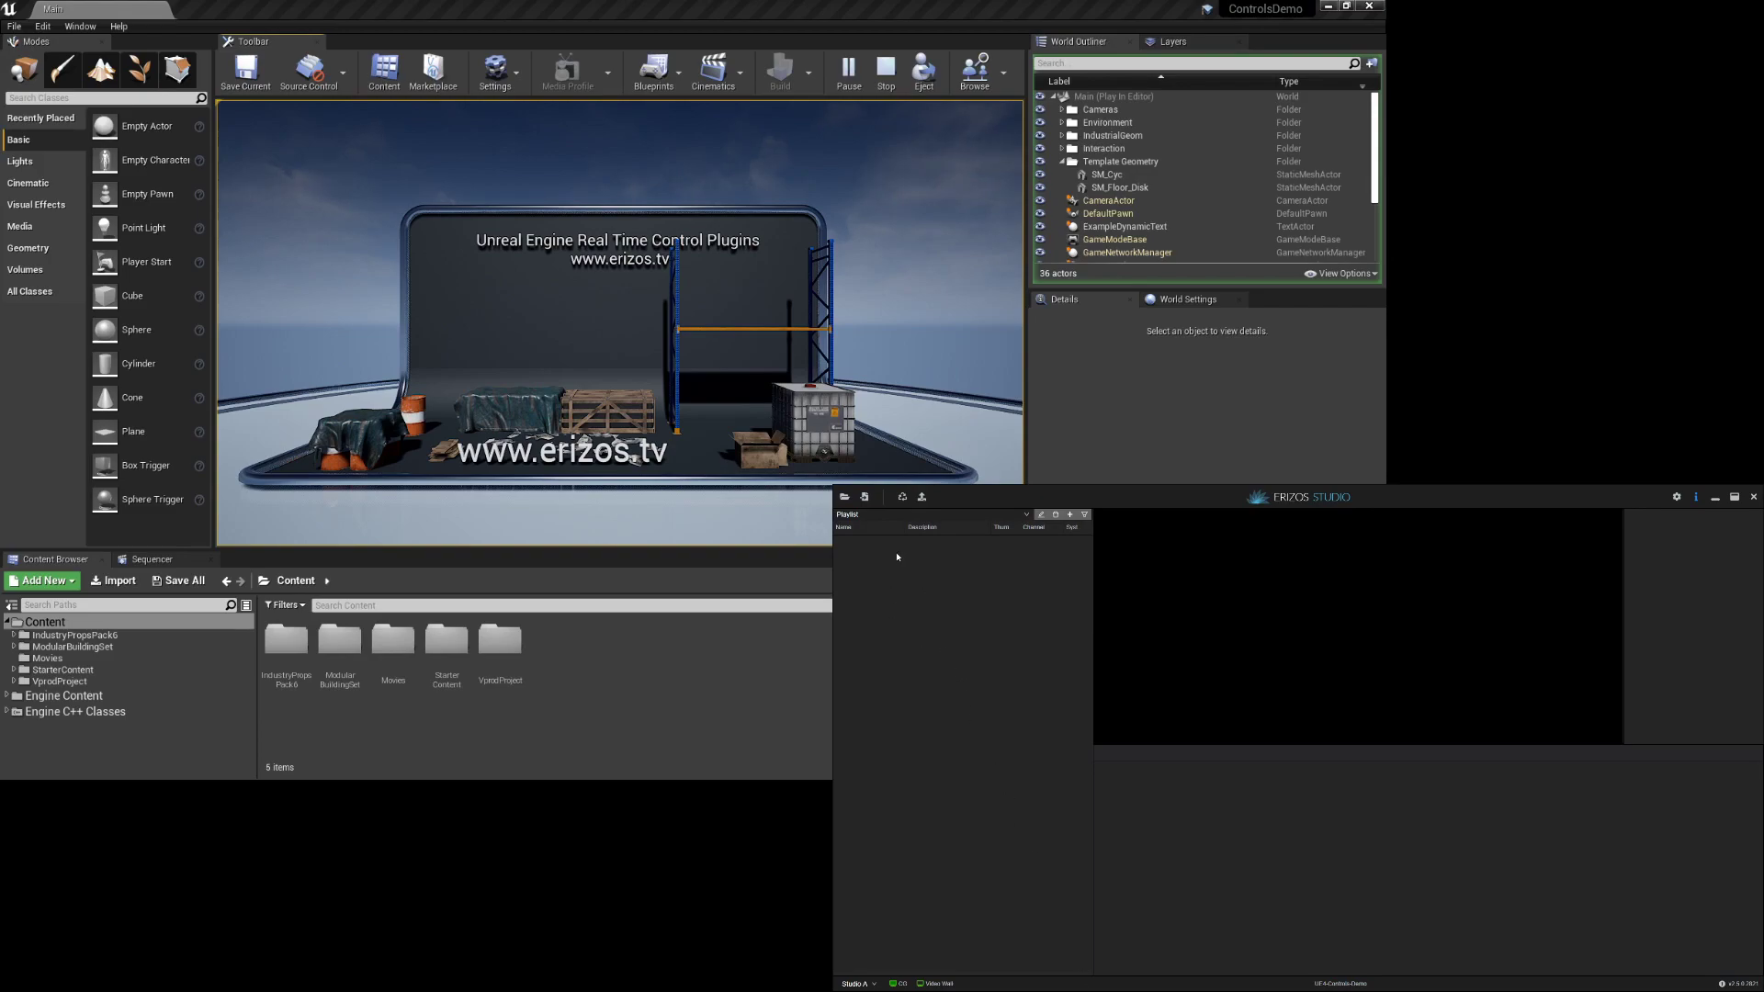
Switch to Erizos Studio and browse the Templates Manager to the levels in Game > VprodProject > Maps
click(865, 497)
click(977, 911)
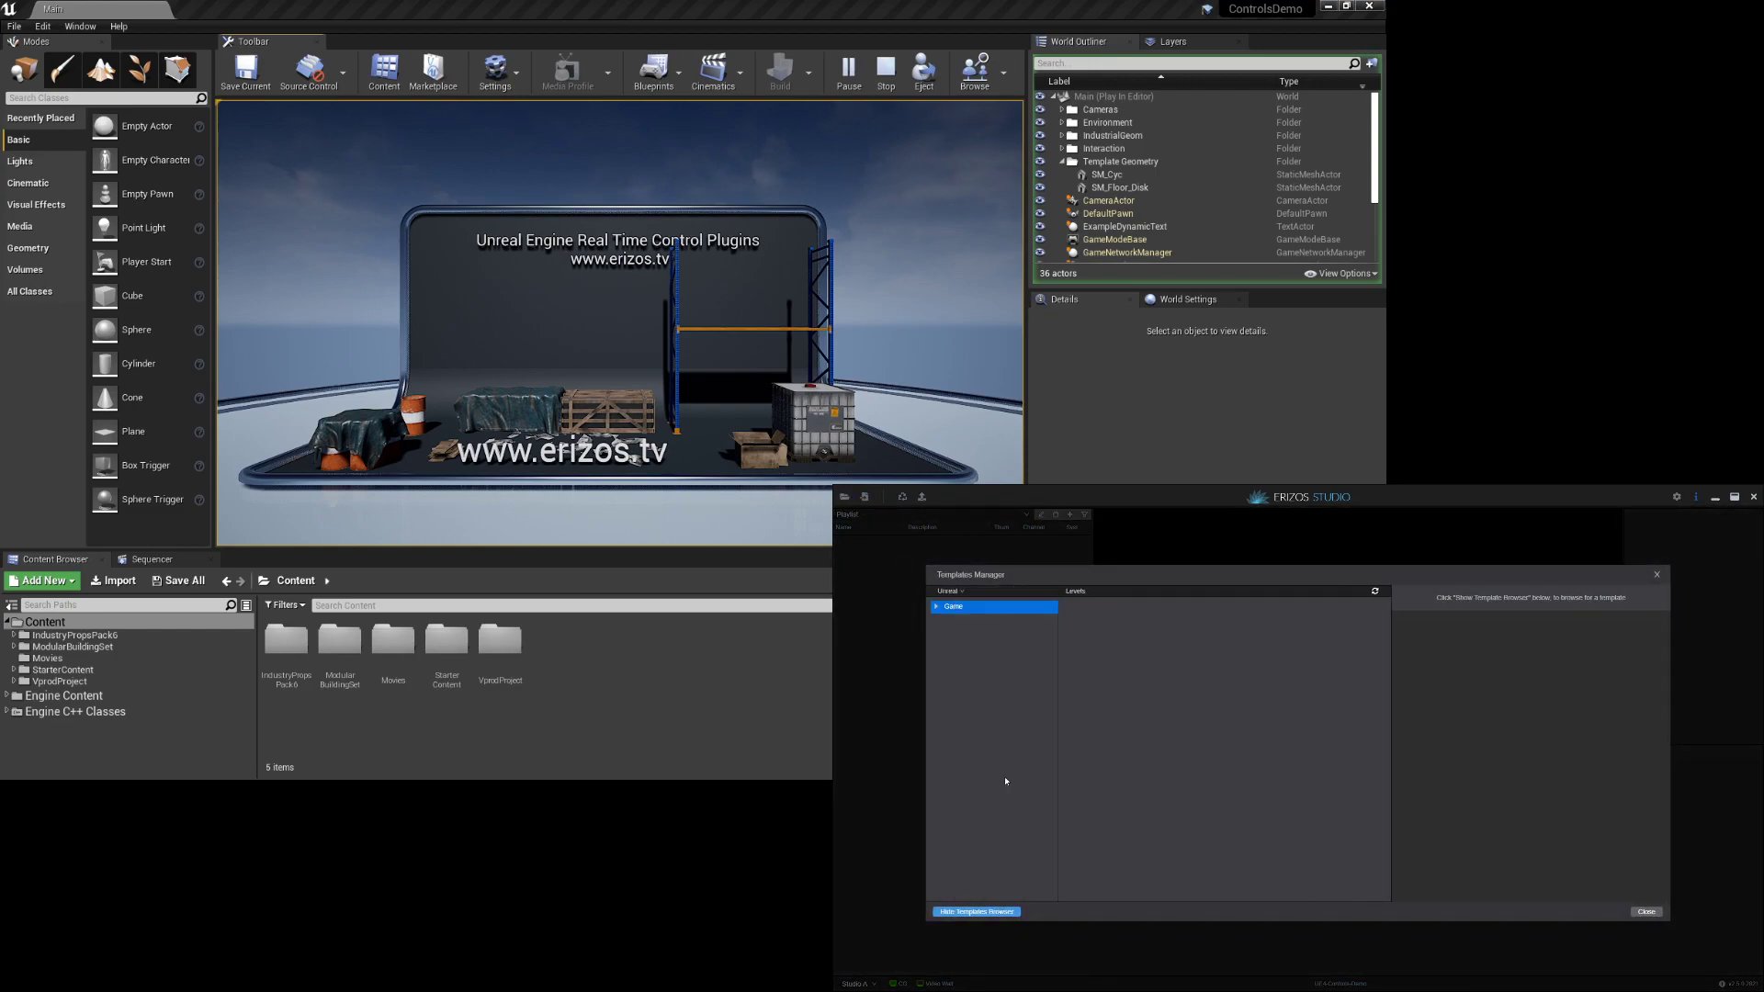
click(936, 608)
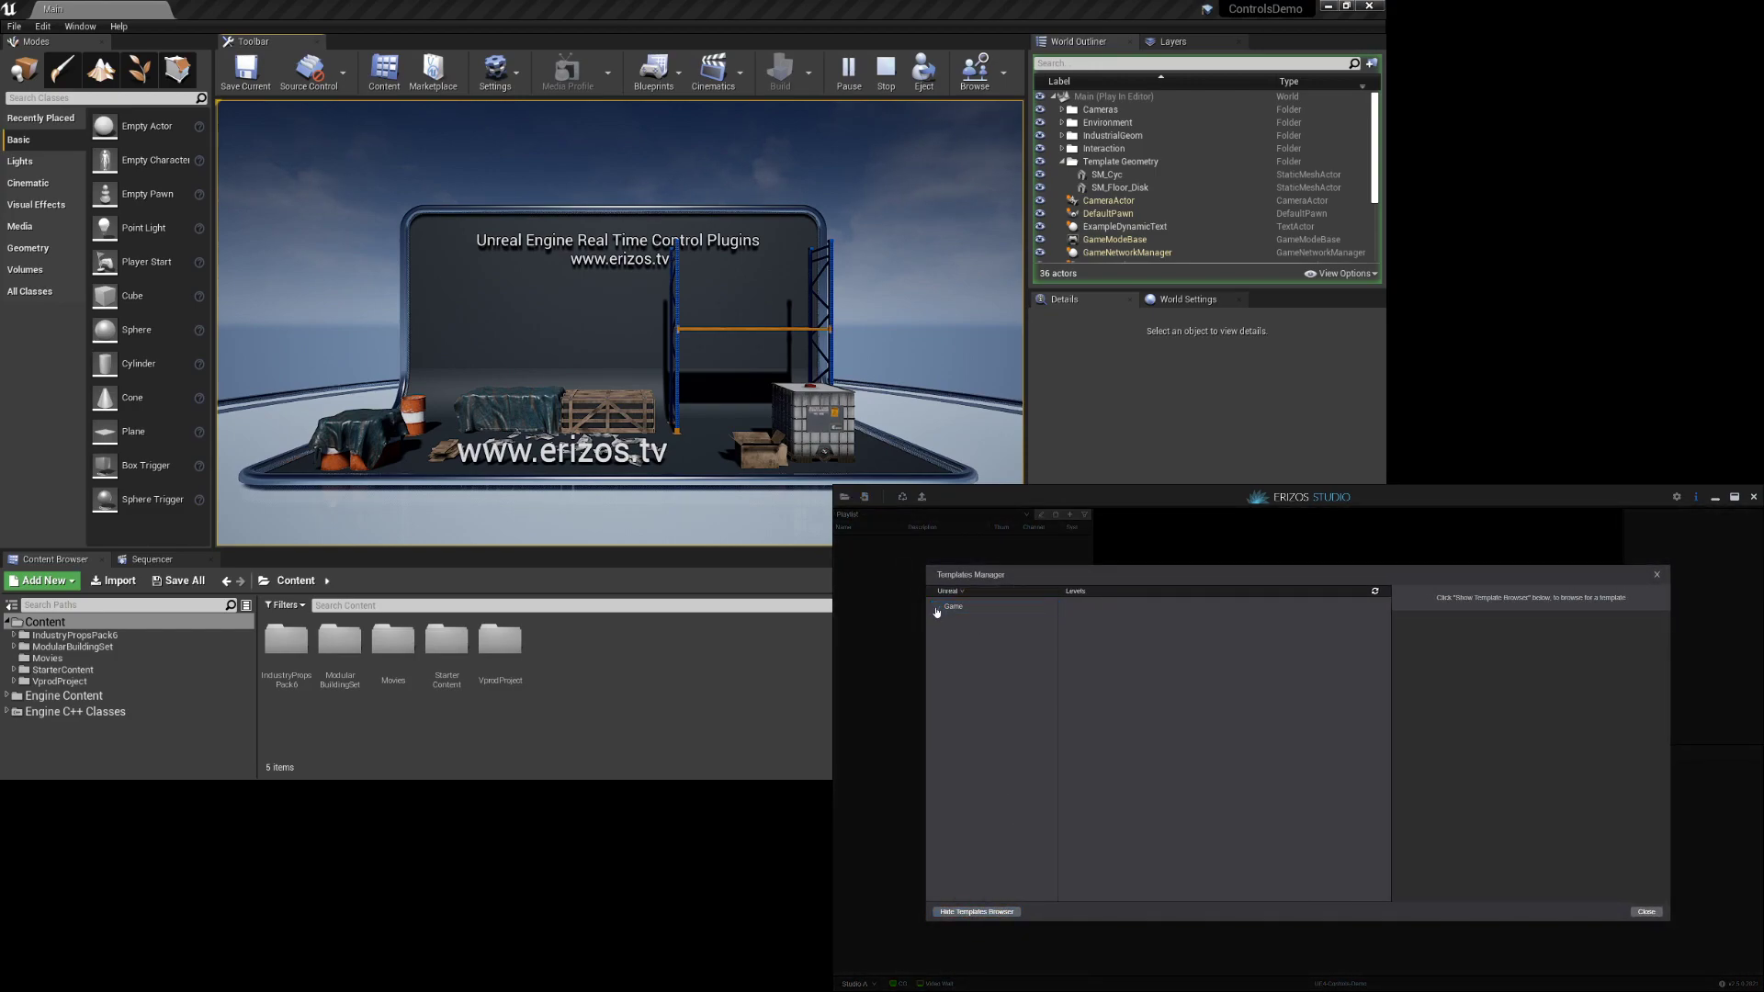
click(945, 698)
click(972, 730)
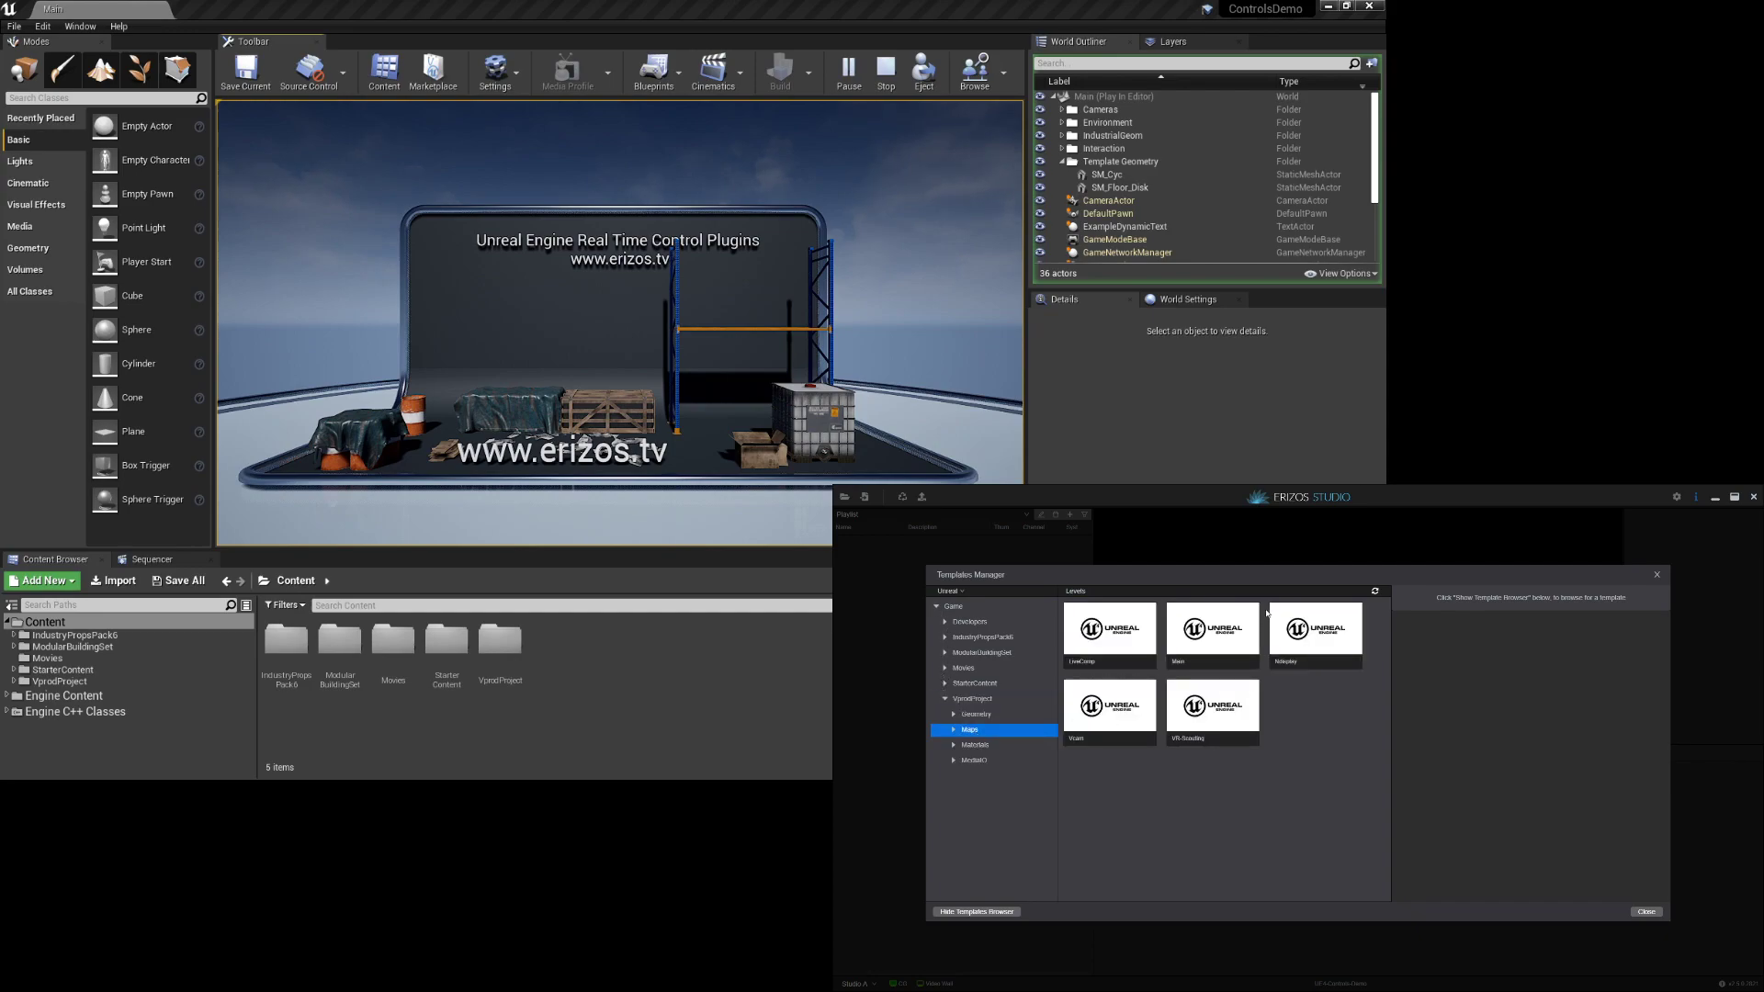
Add the Main level as a template, put it in the playlist, and close the Templates Manager
click(1224, 639)
click(1481, 615)
double_click(1486, 616)
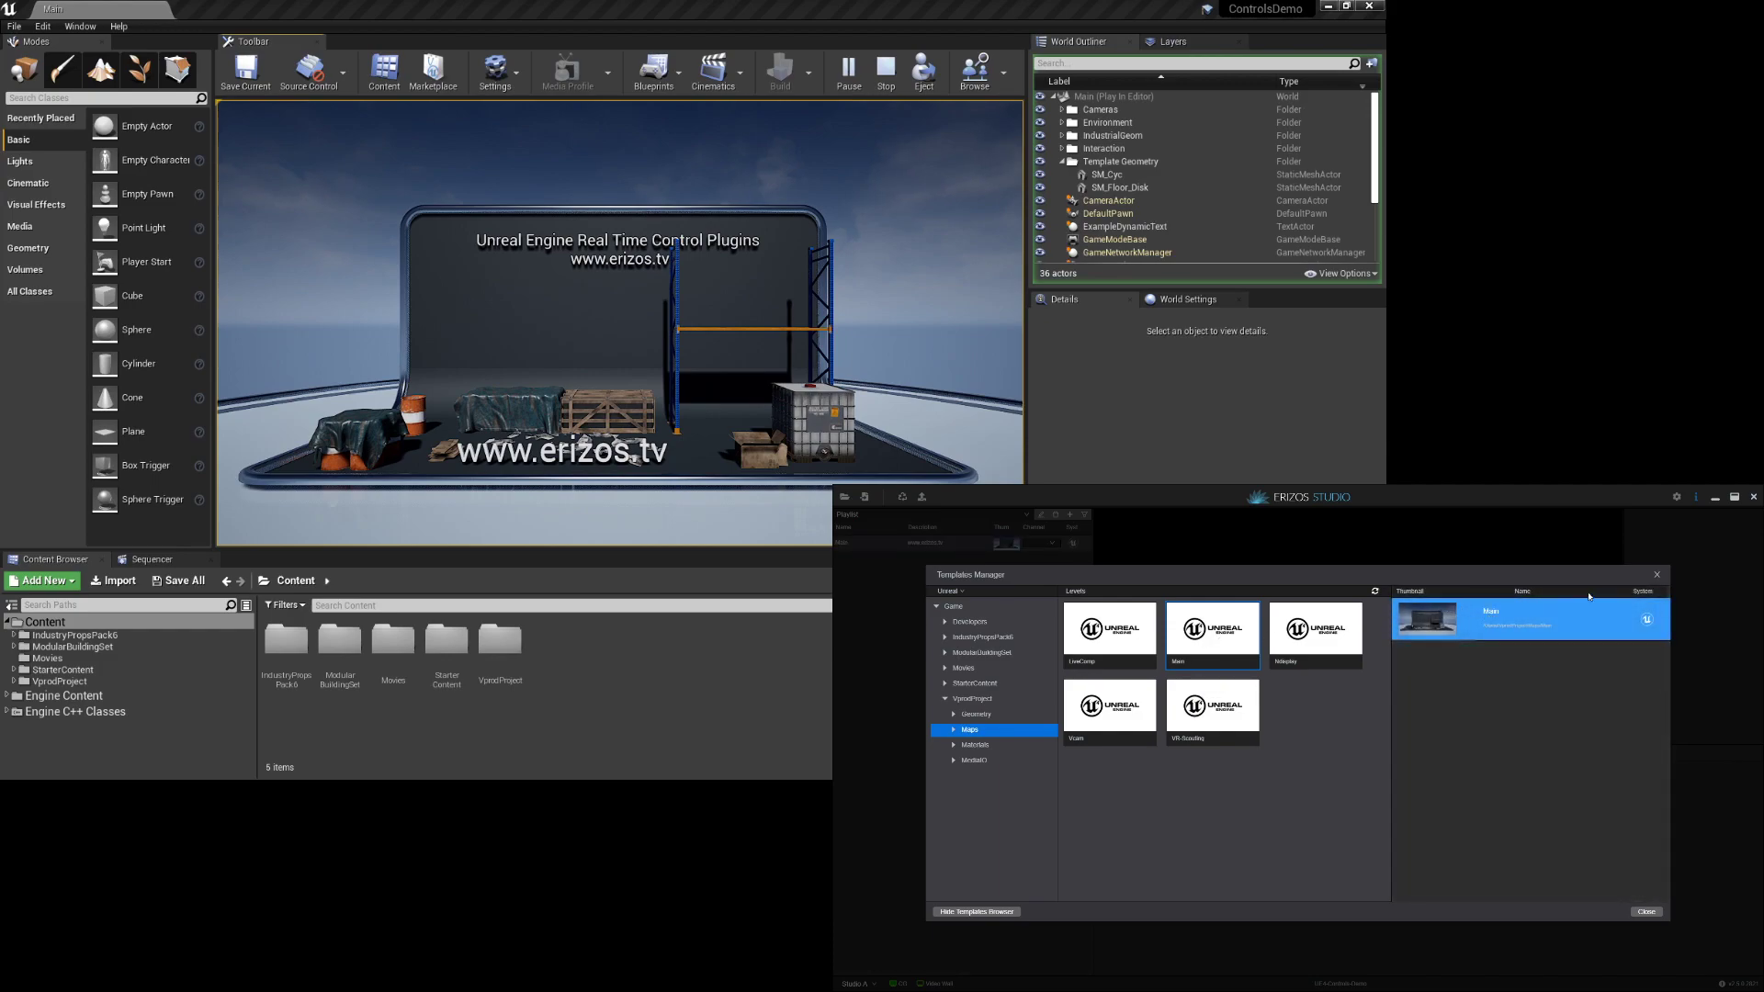
click(1658, 575)
Open the Main playlist item and change its dynamic text to "Dynamic Text Example"
click(924, 548)
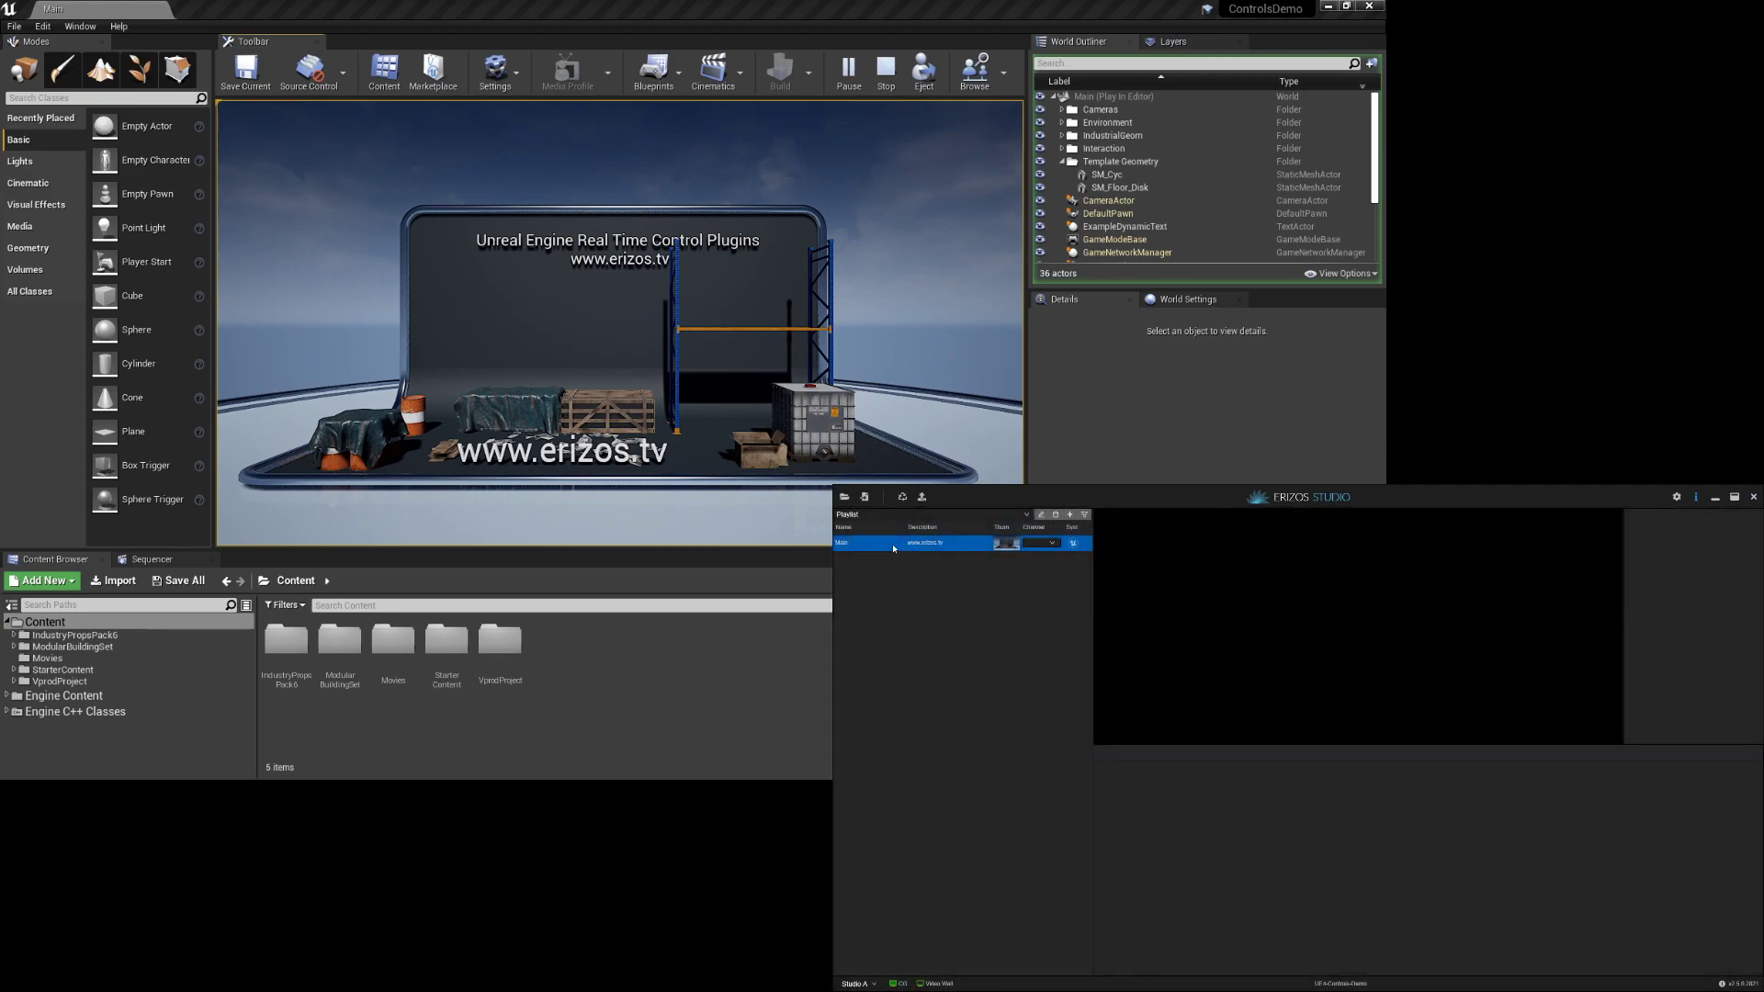
click(893, 548)
click(1185, 788)
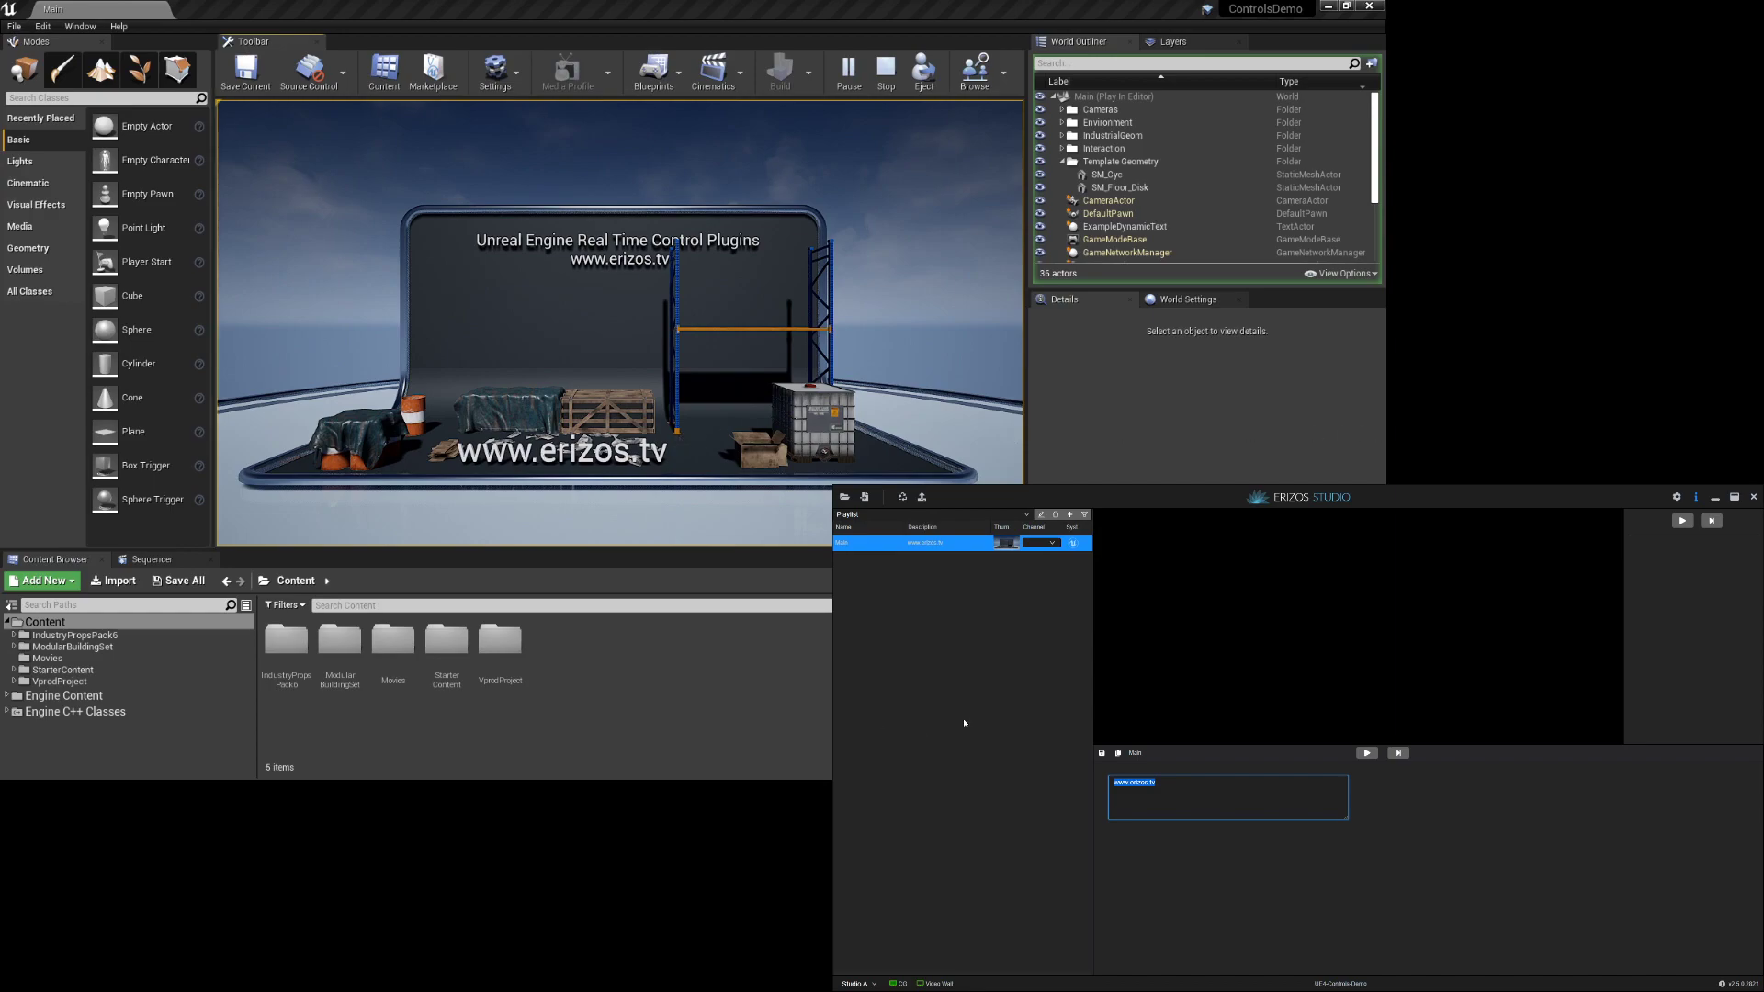
triple_click(1156, 788)
text(Dynamic)
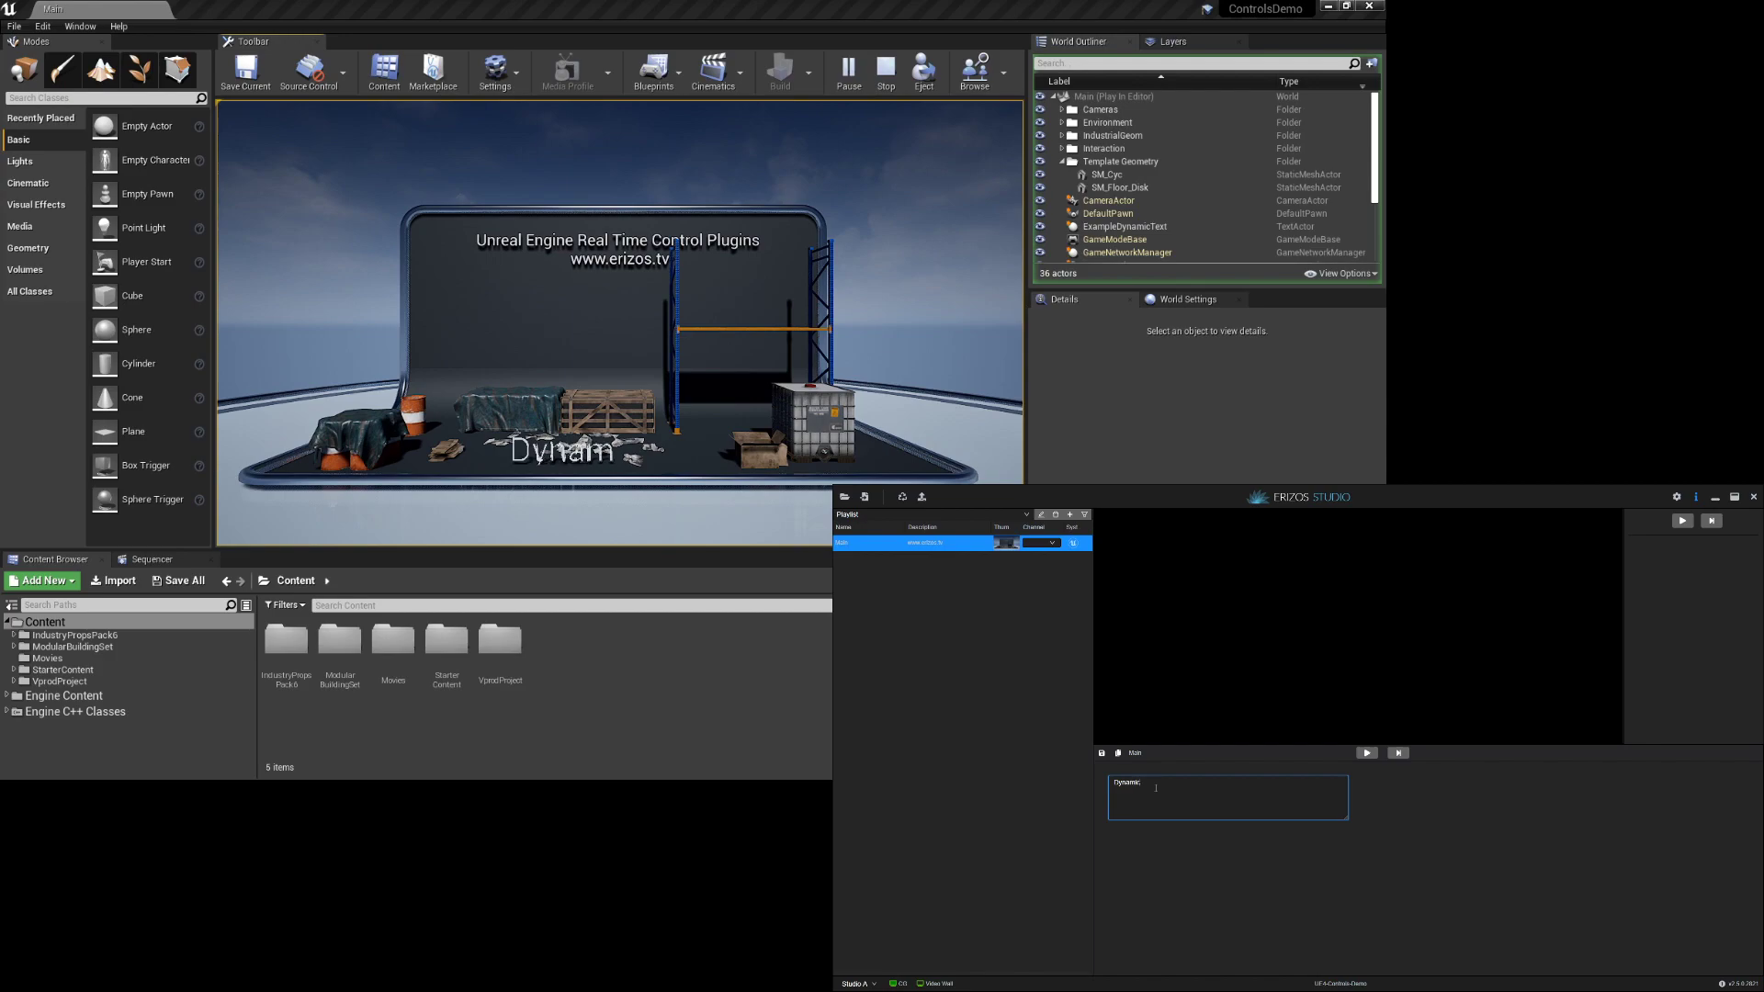
text( Tex)
key(BackSpace)
text(ext Exa)
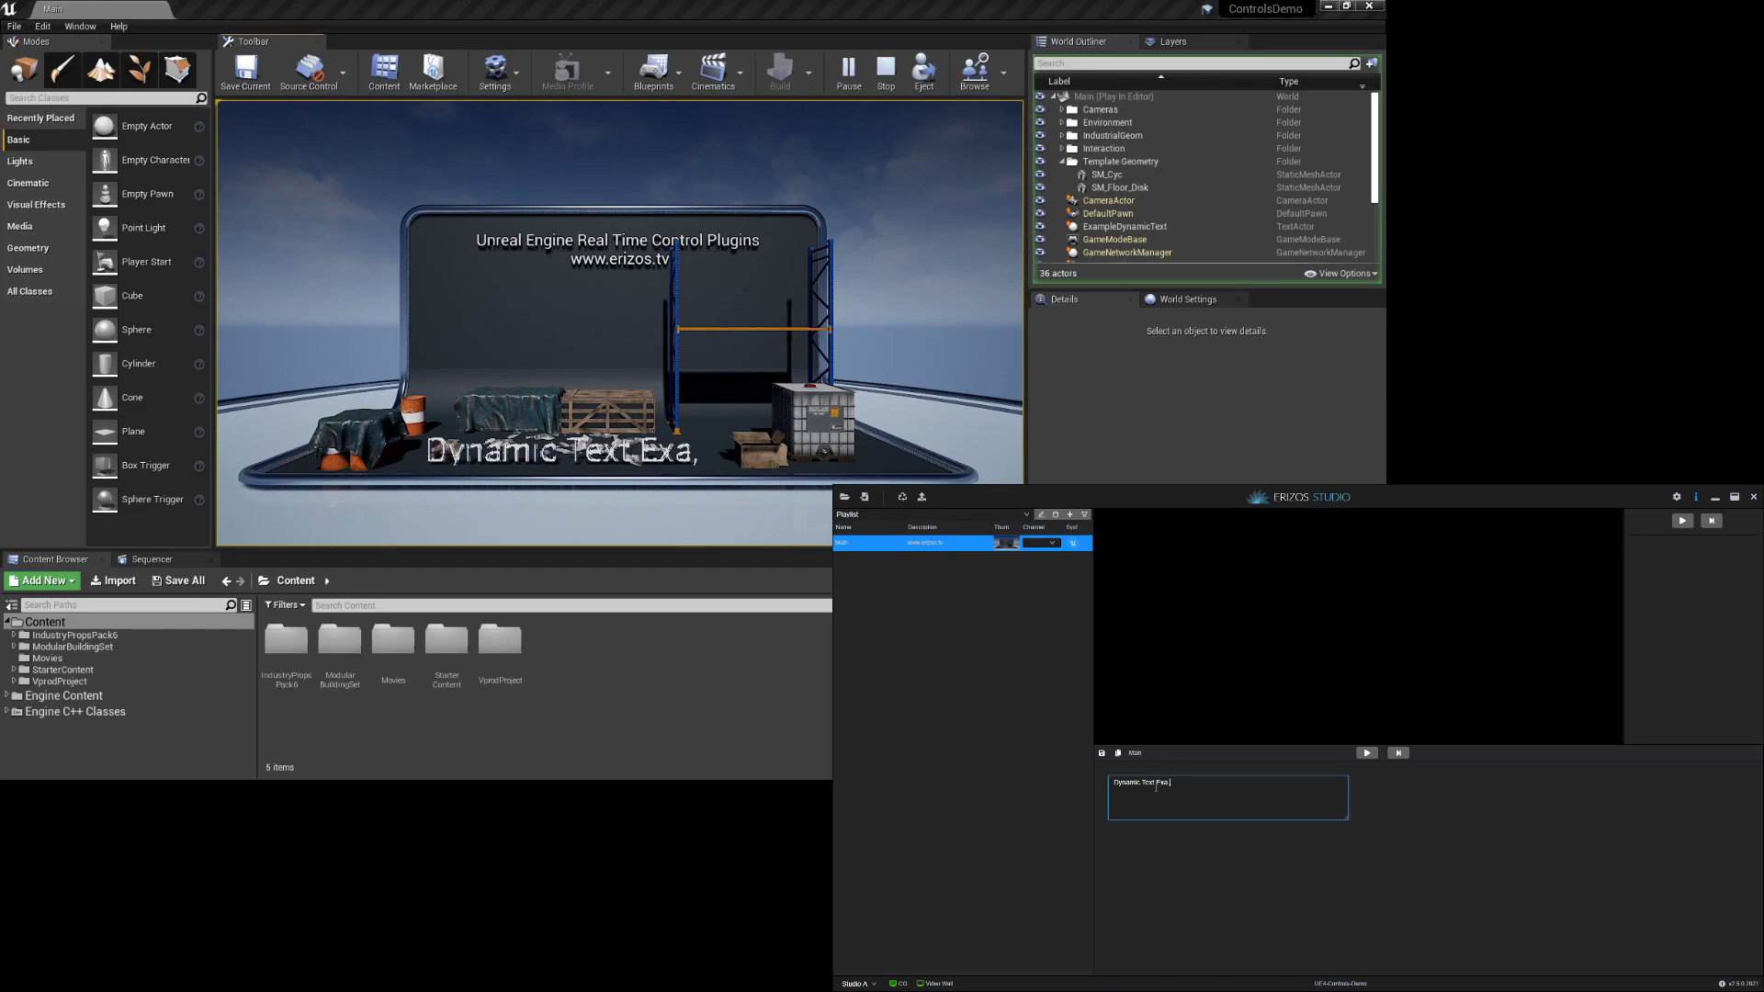
text(mple)
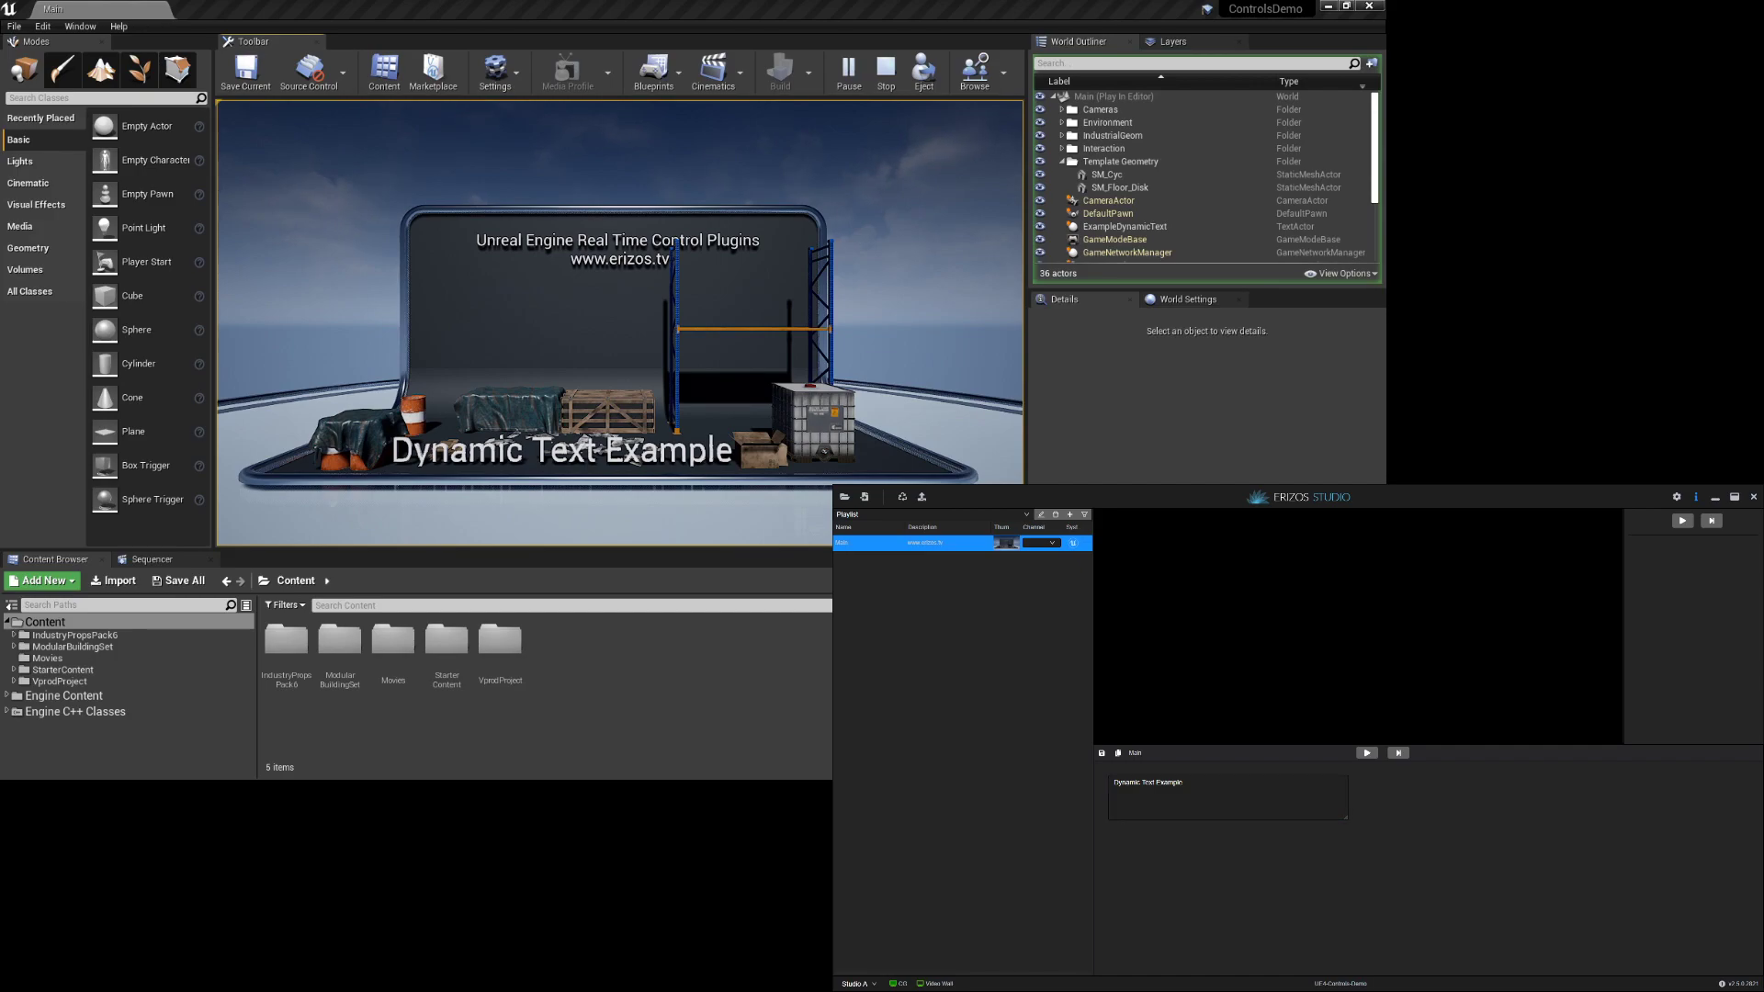
key(alt+Tab)
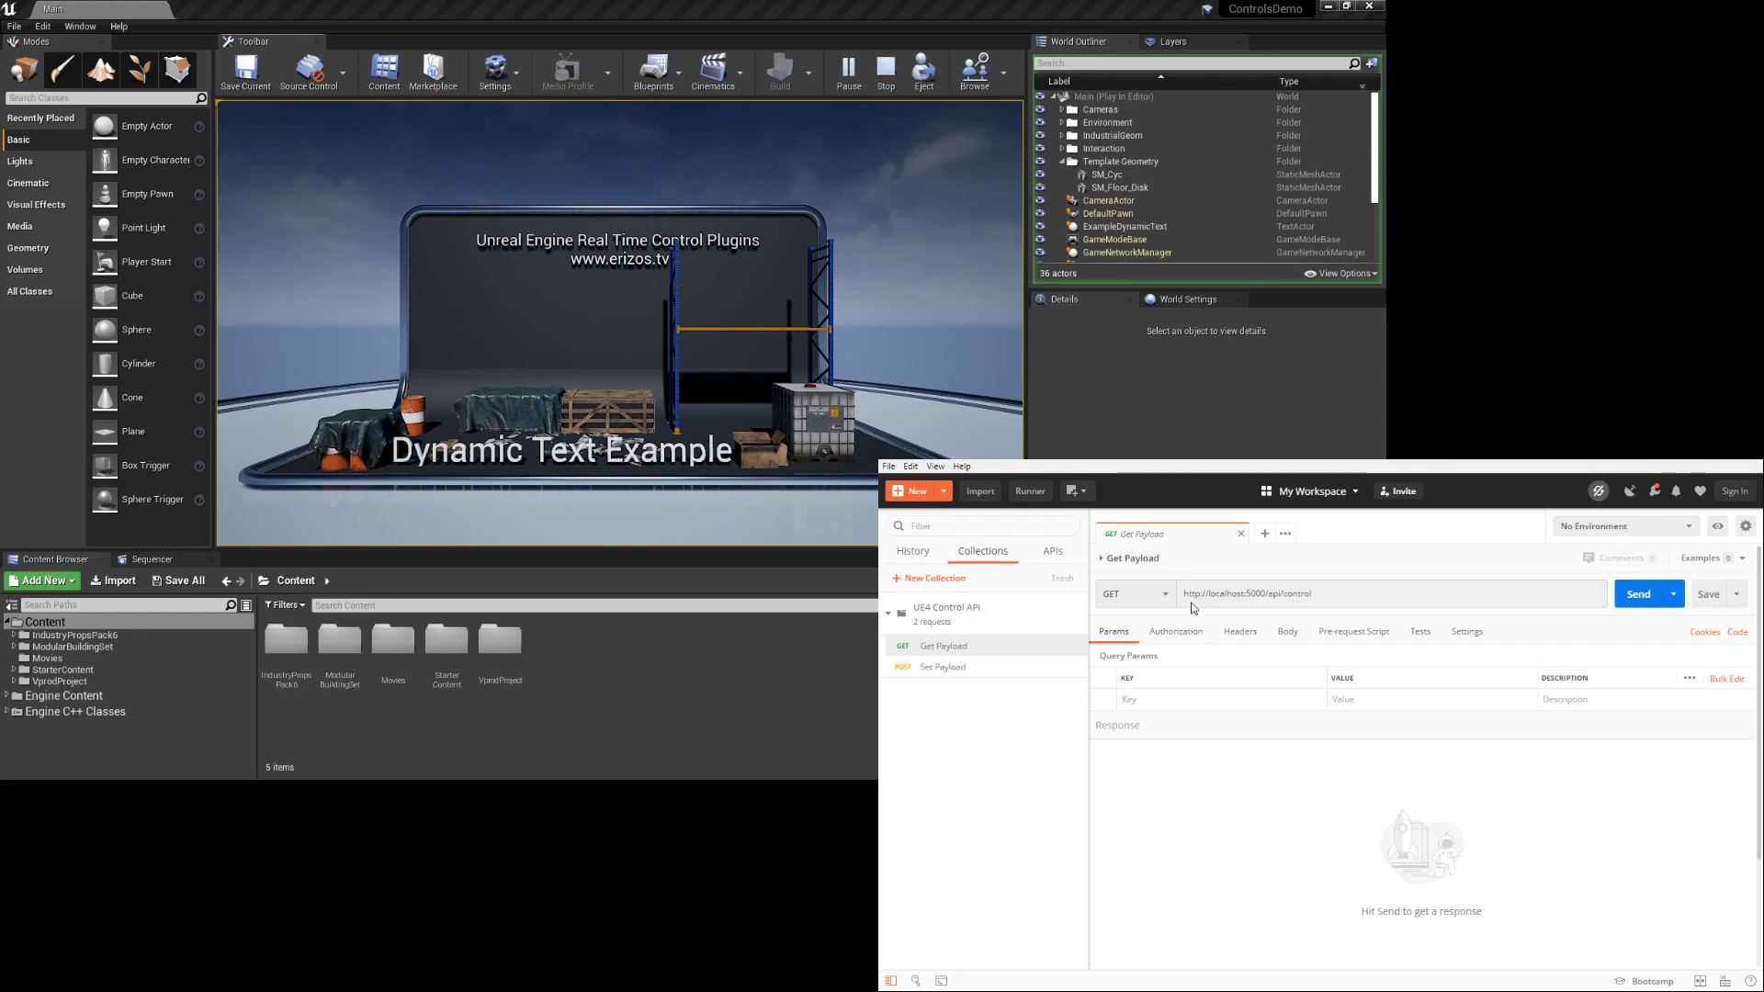
click(1638, 594)
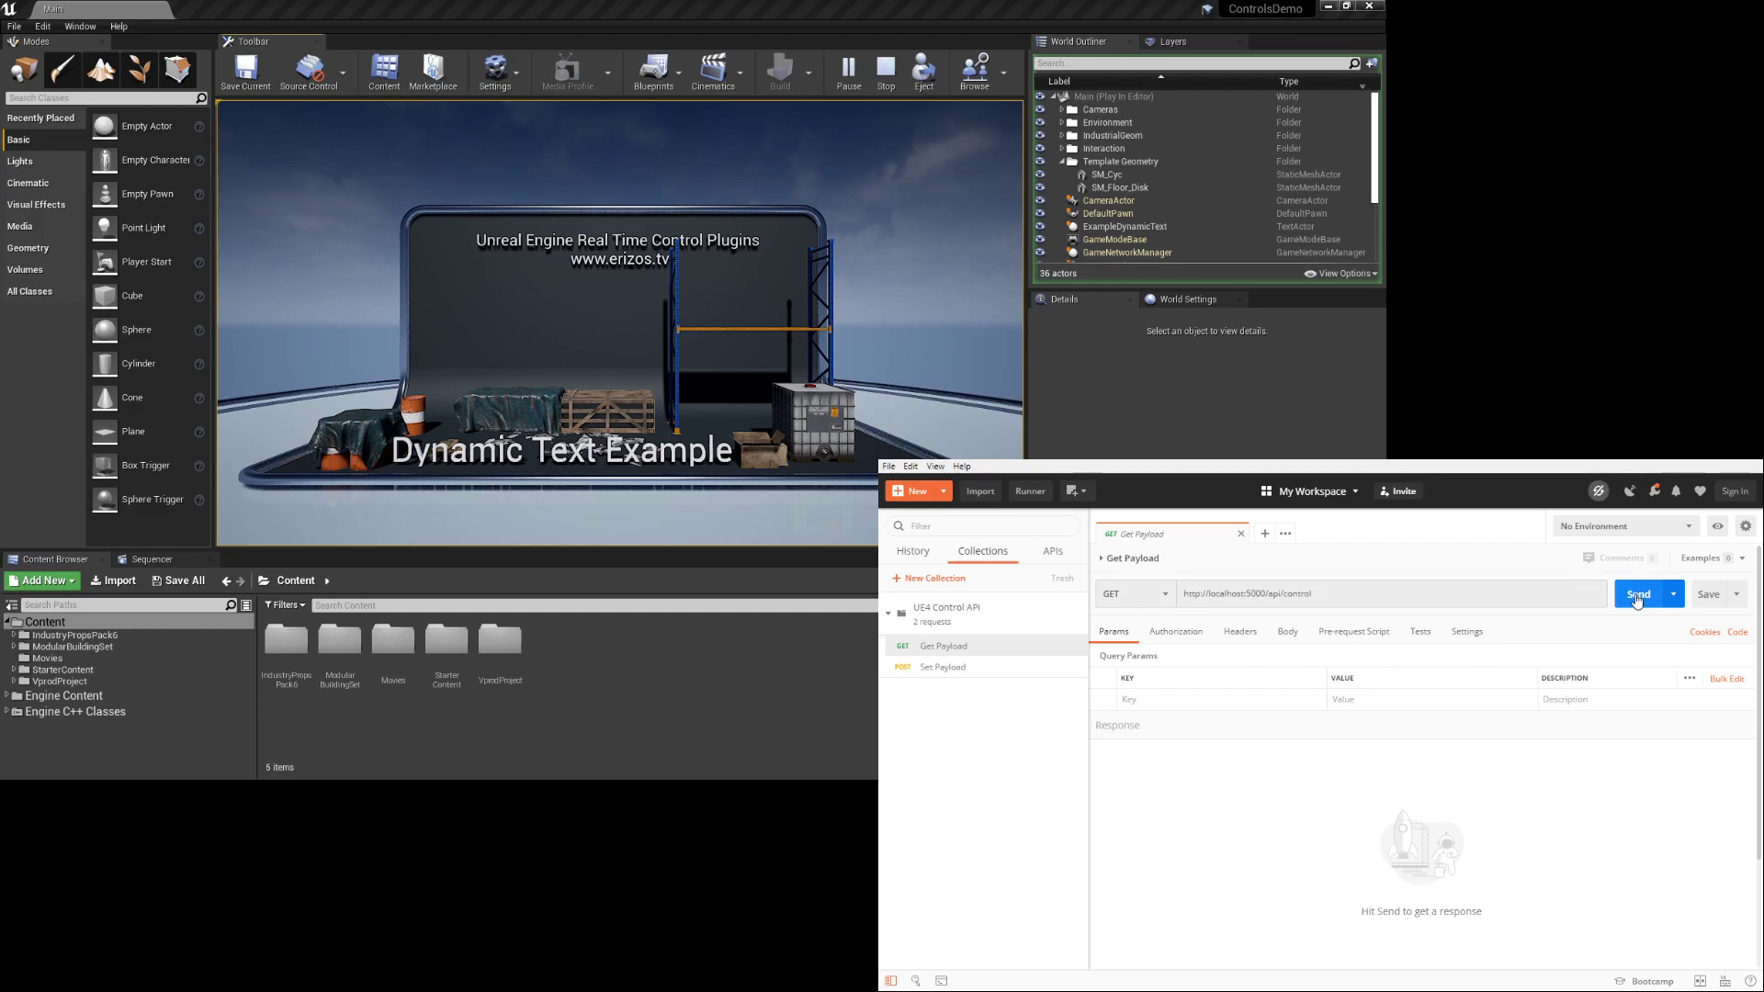
click(1165, 838)
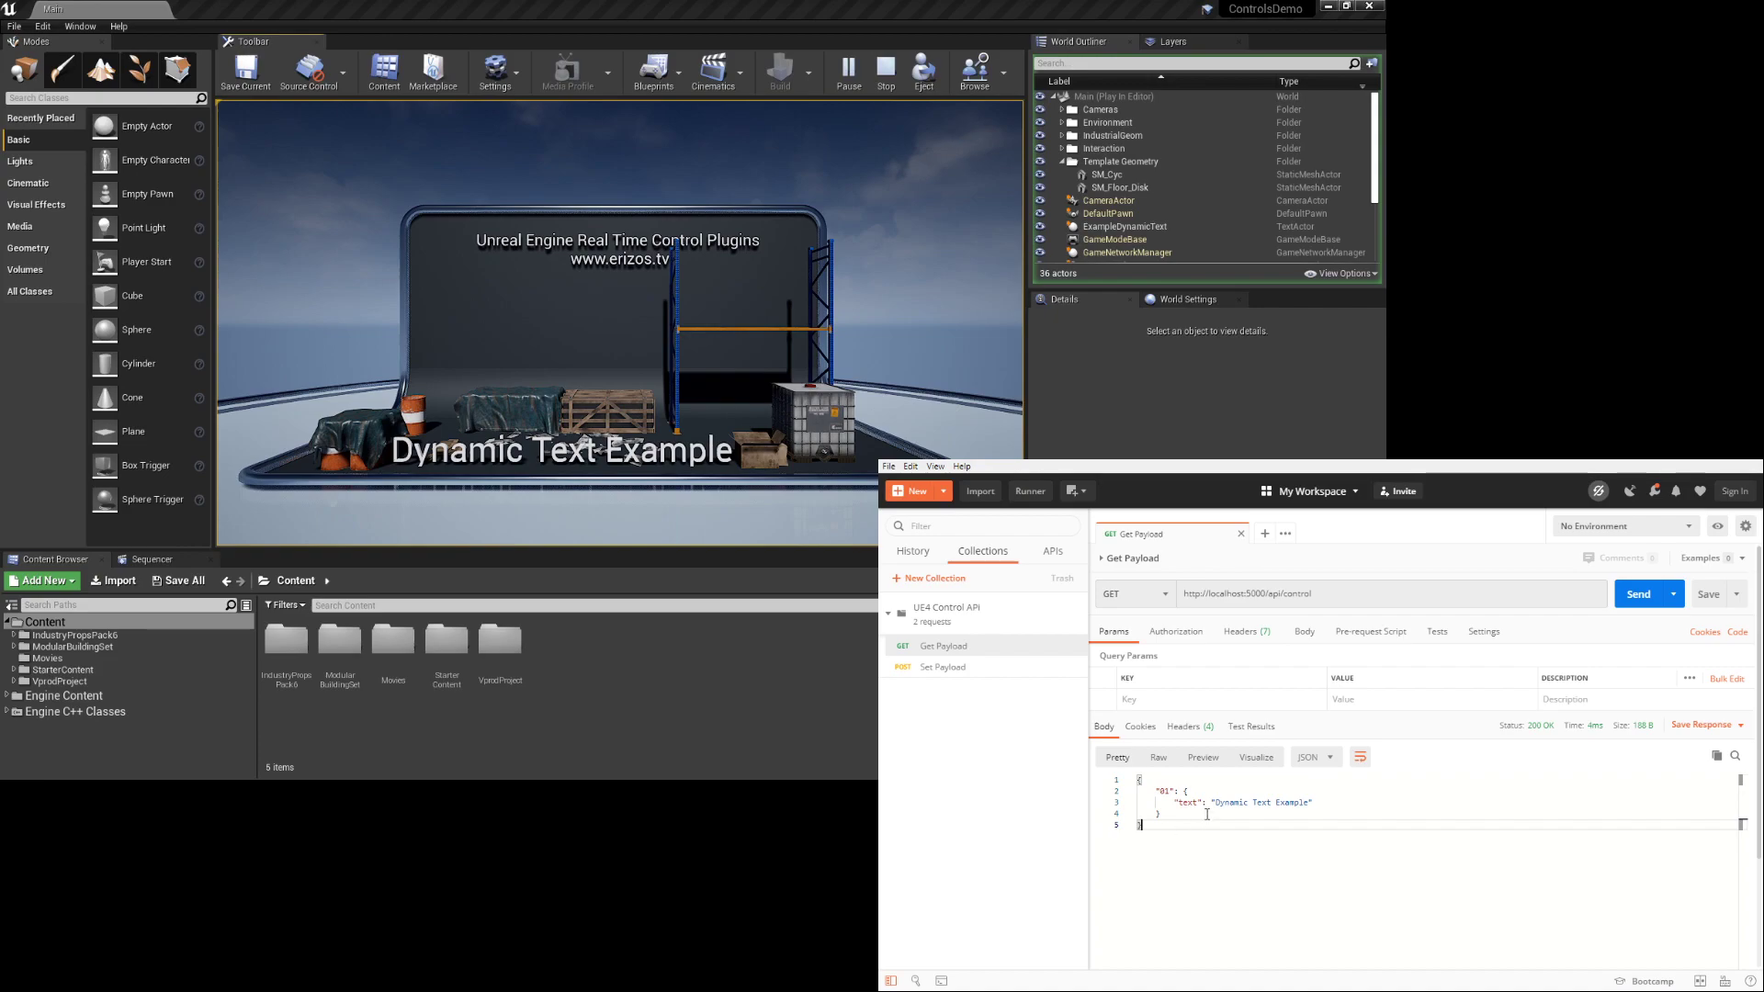
drag(1167, 800, 1211, 803)
click(1283, 830)
click(1222, 827)
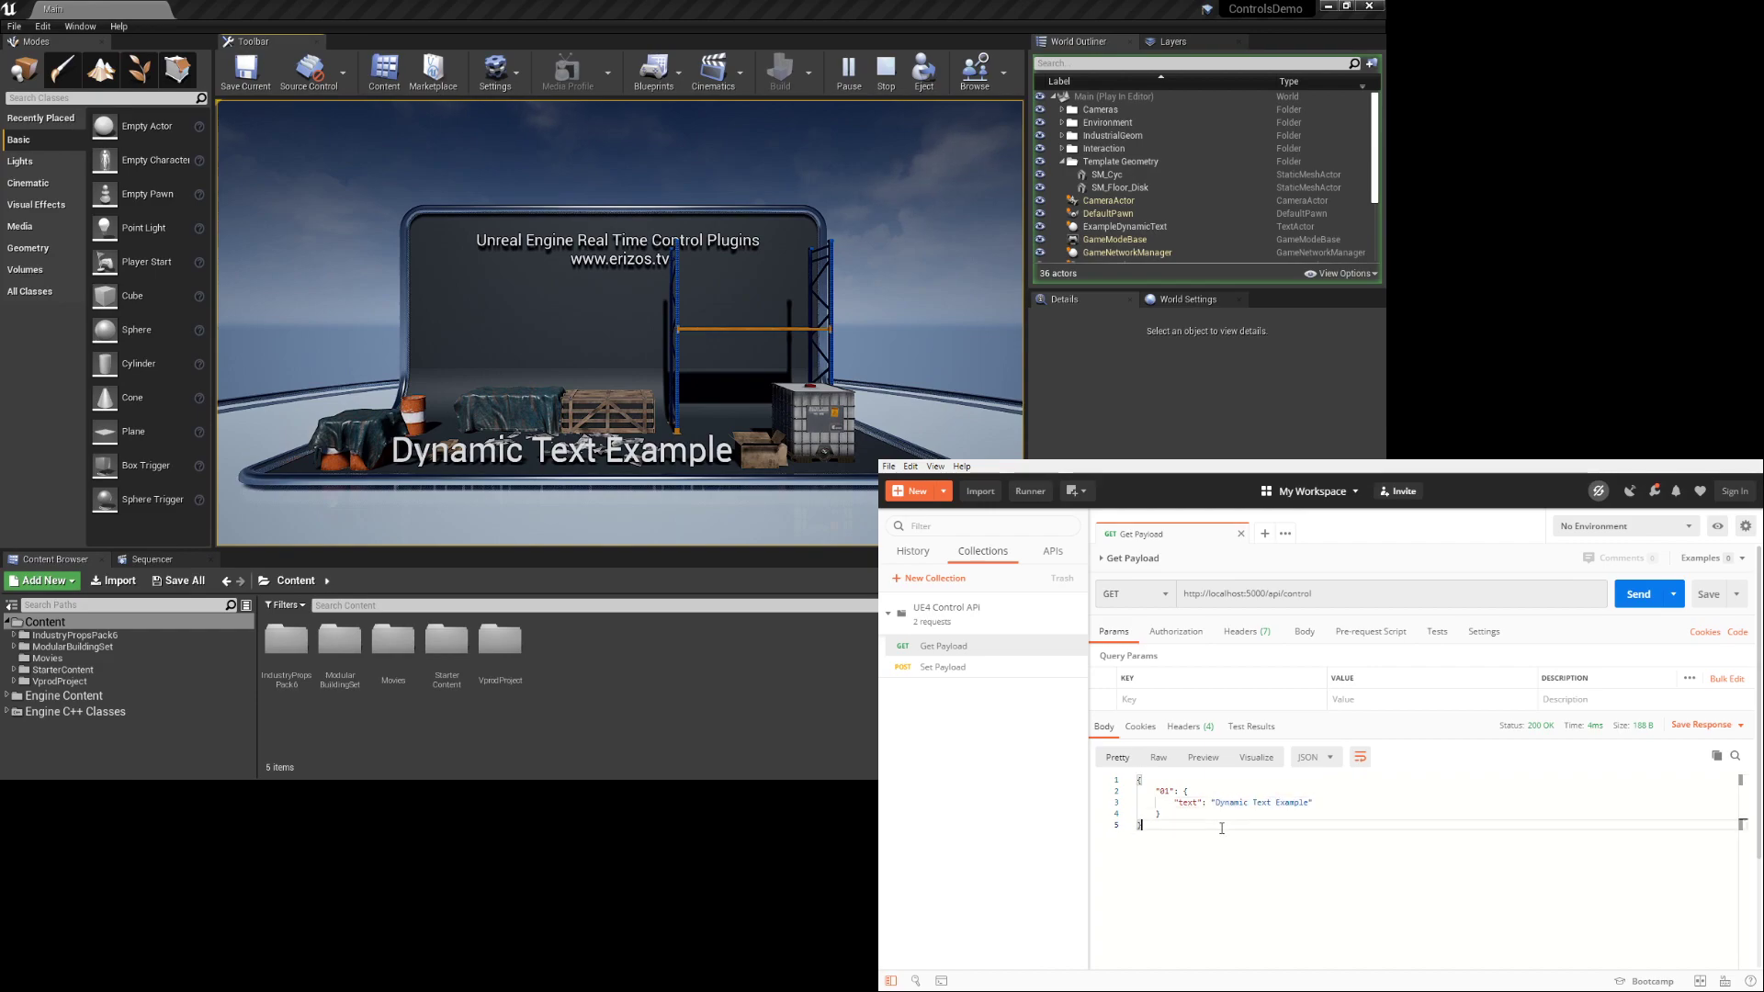
Copy the whole JSON response into the body of the Set Payload request, using the raw JSON format
drag(1199, 831, 1127, 783)
key(ctrl+c)
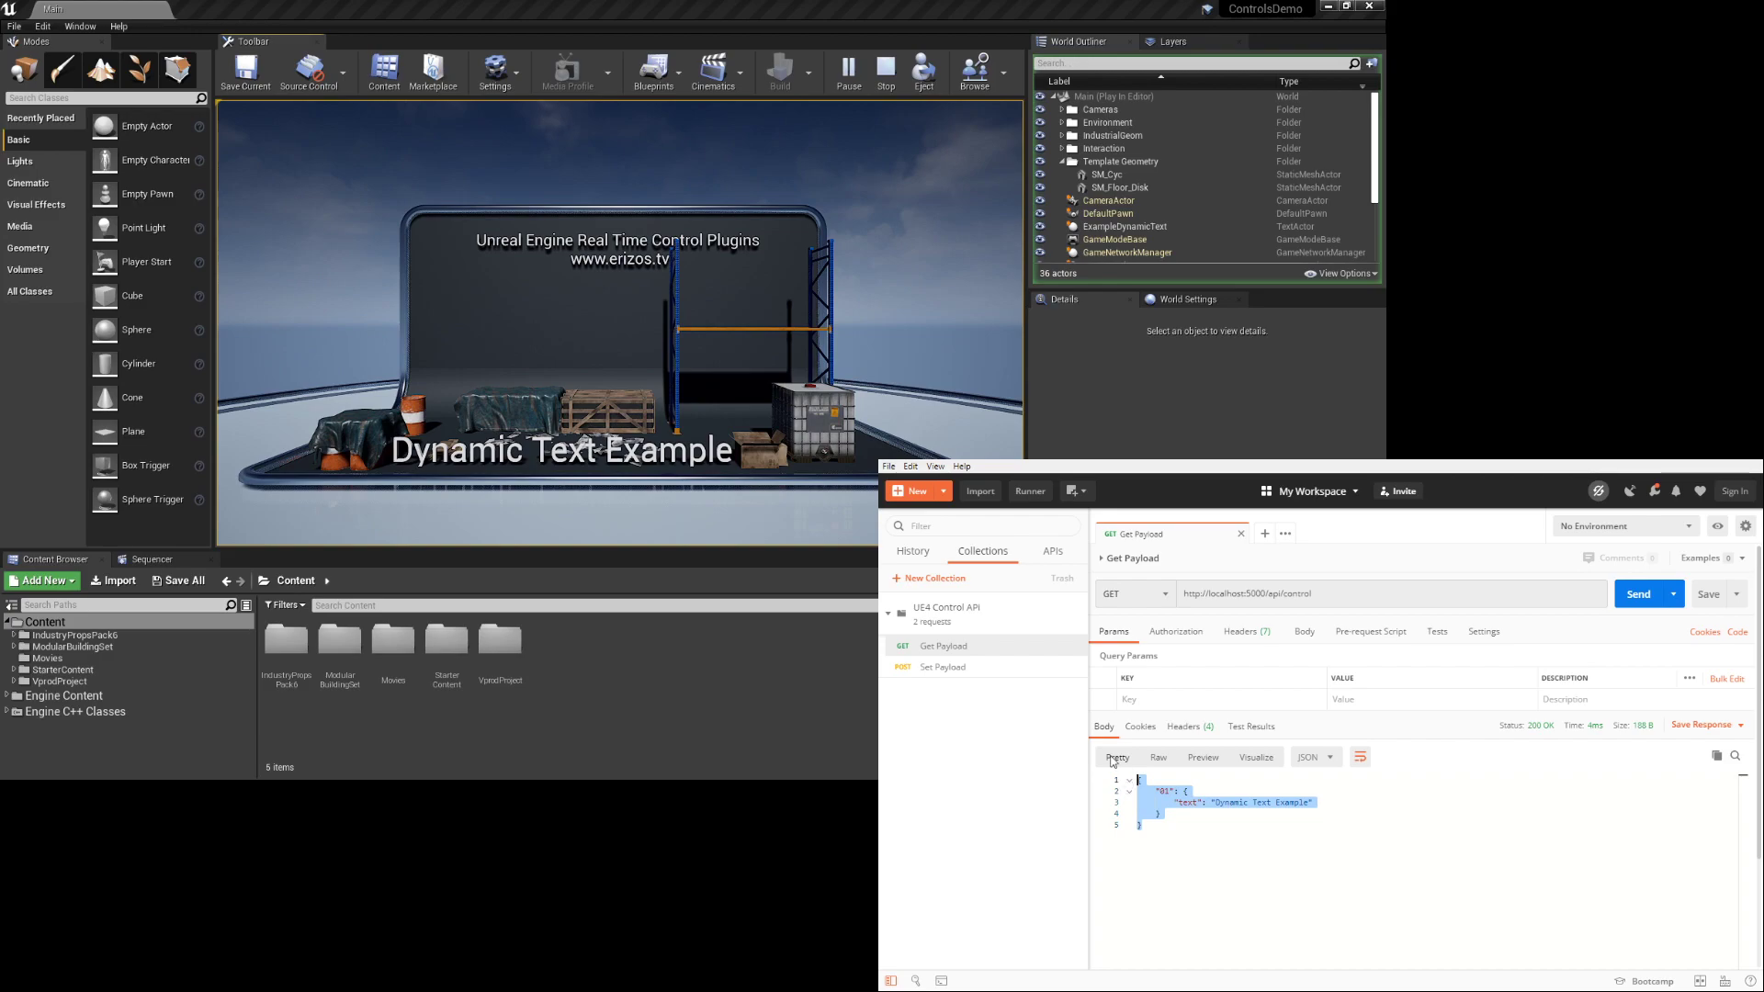
click(991, 674)
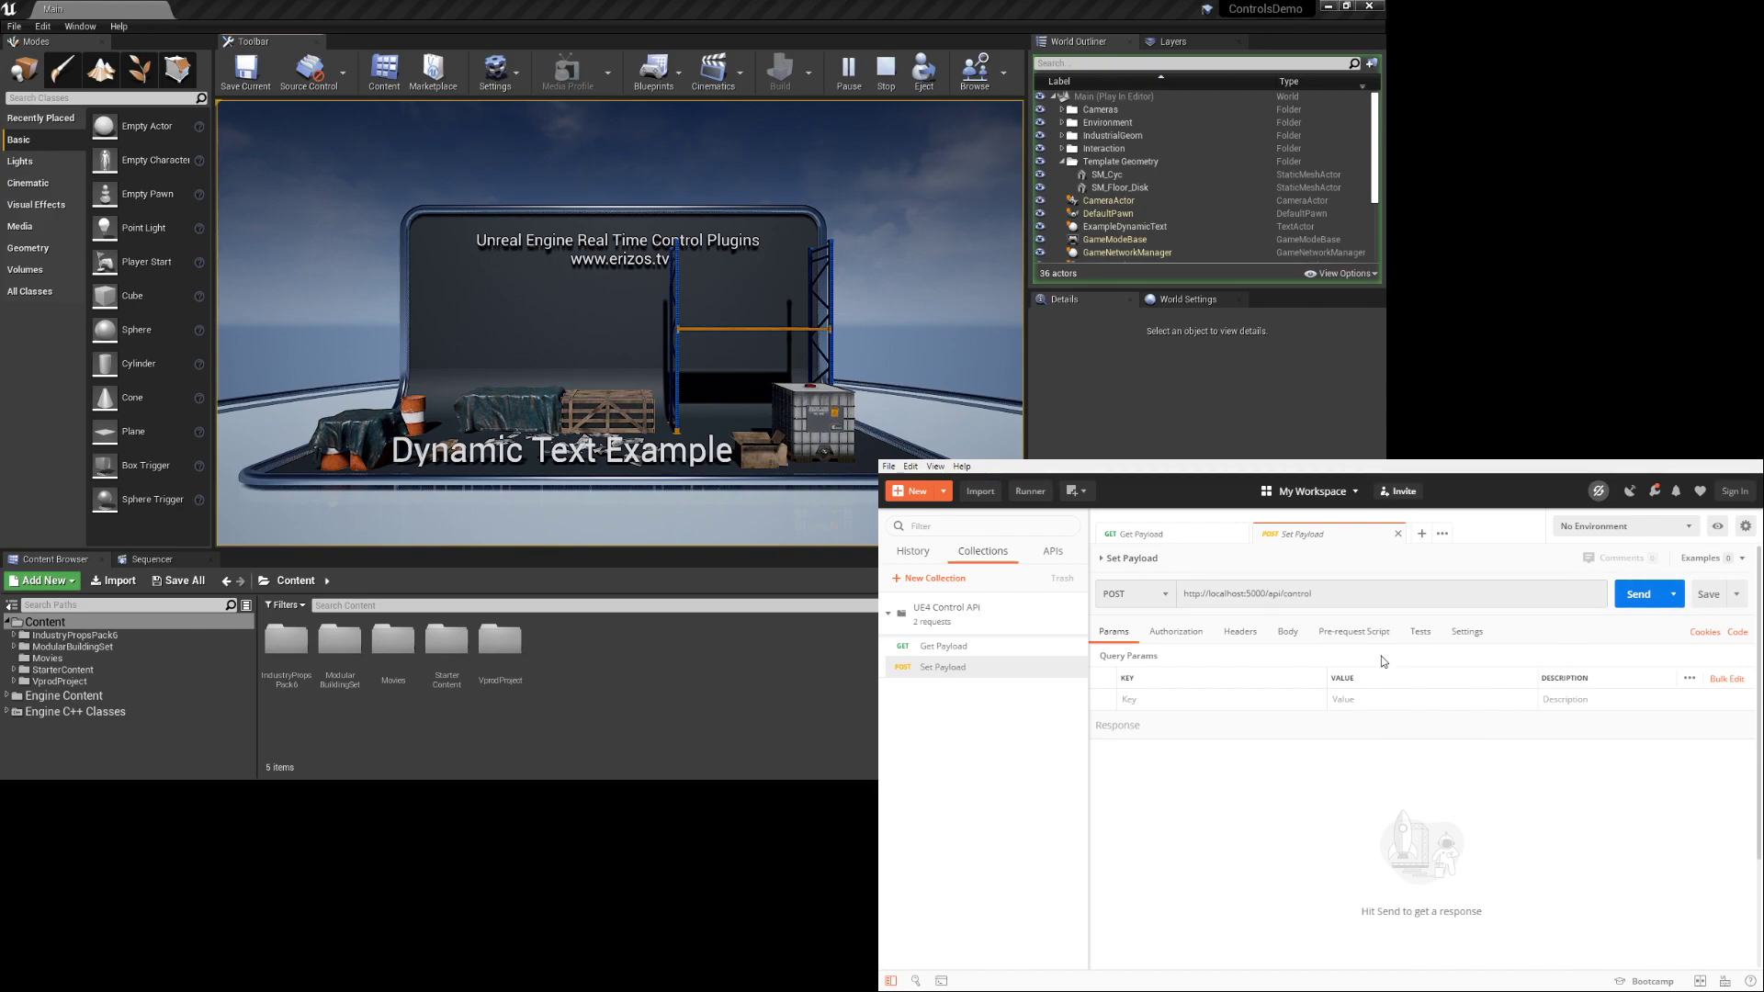
click(1287, 632)
click(1346, 660)
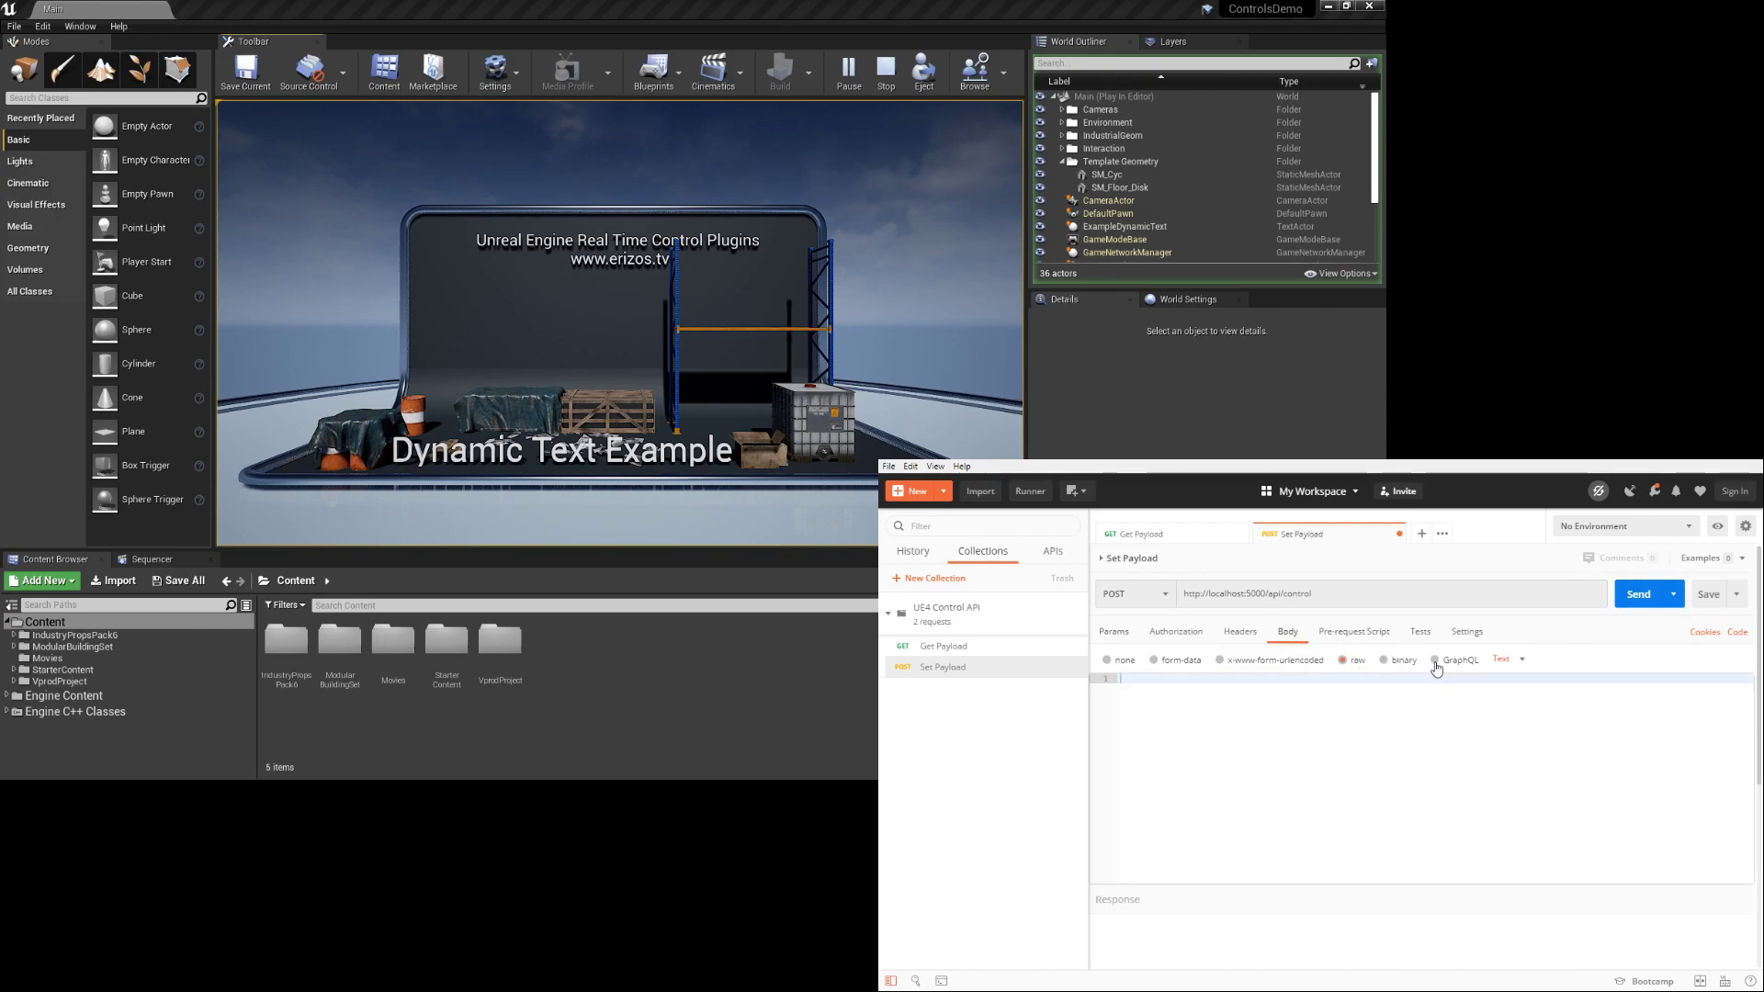
click(1503, 659)
click(1507, 723)
key(ctrl+v)
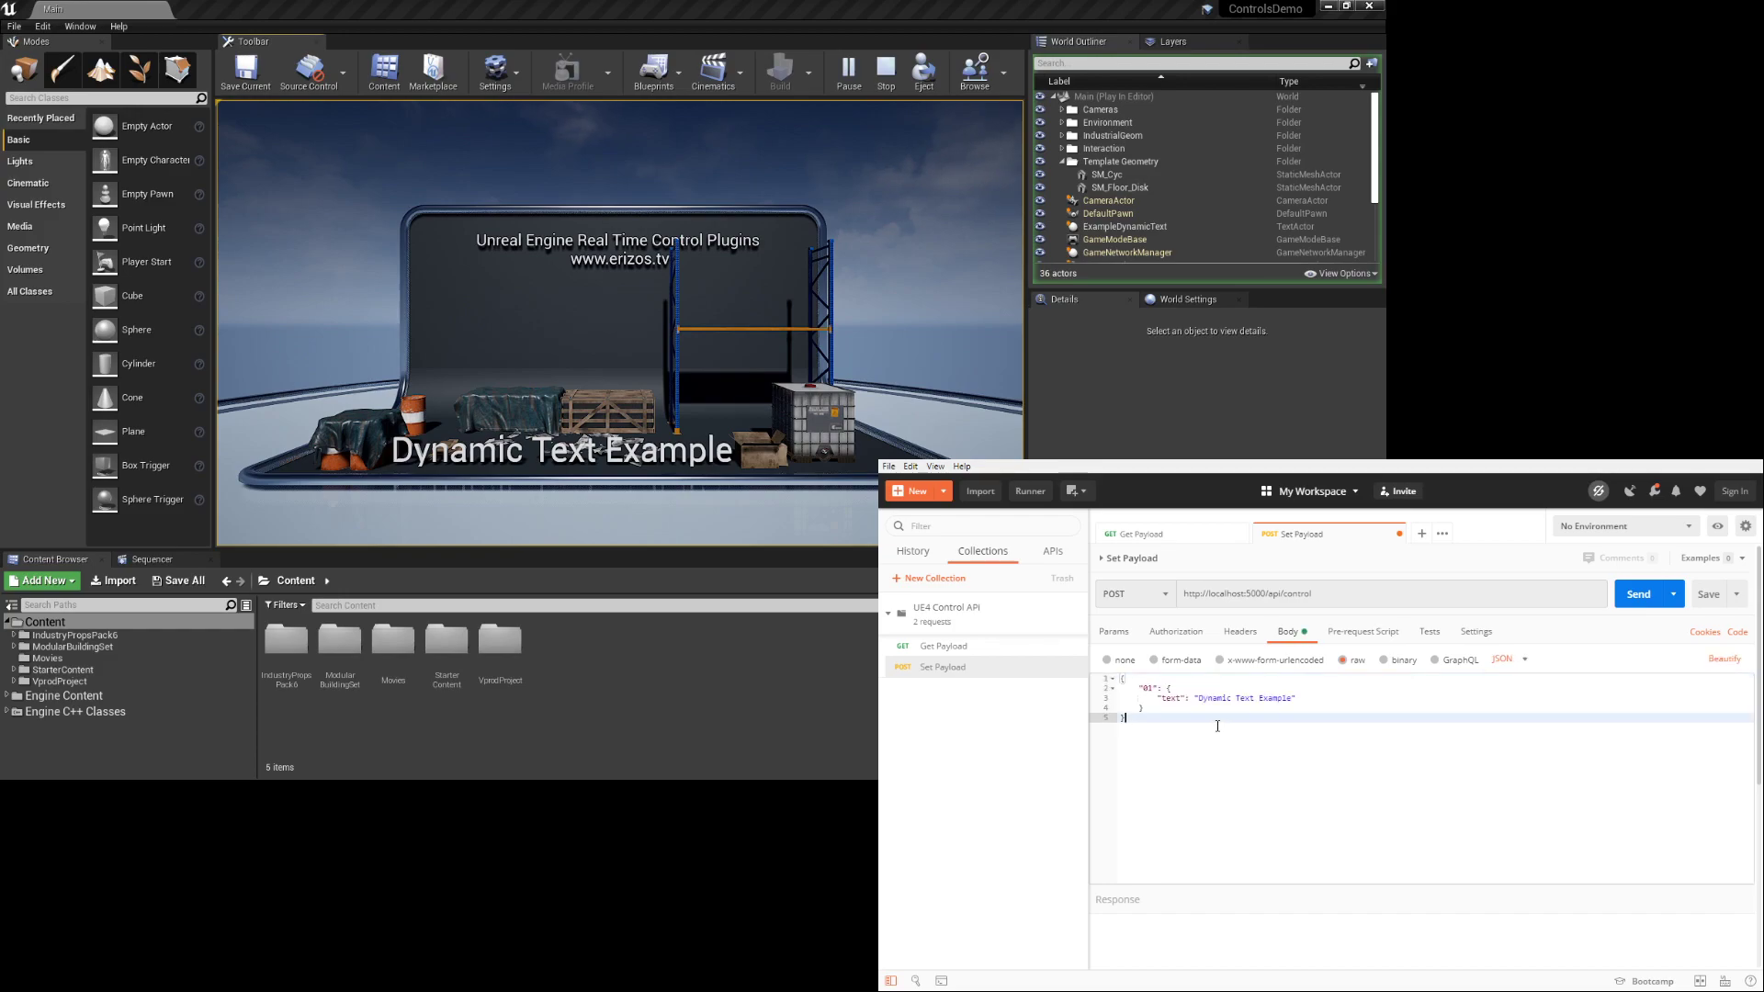
drag(1197, 698, 1293, 698)
text(www.er)
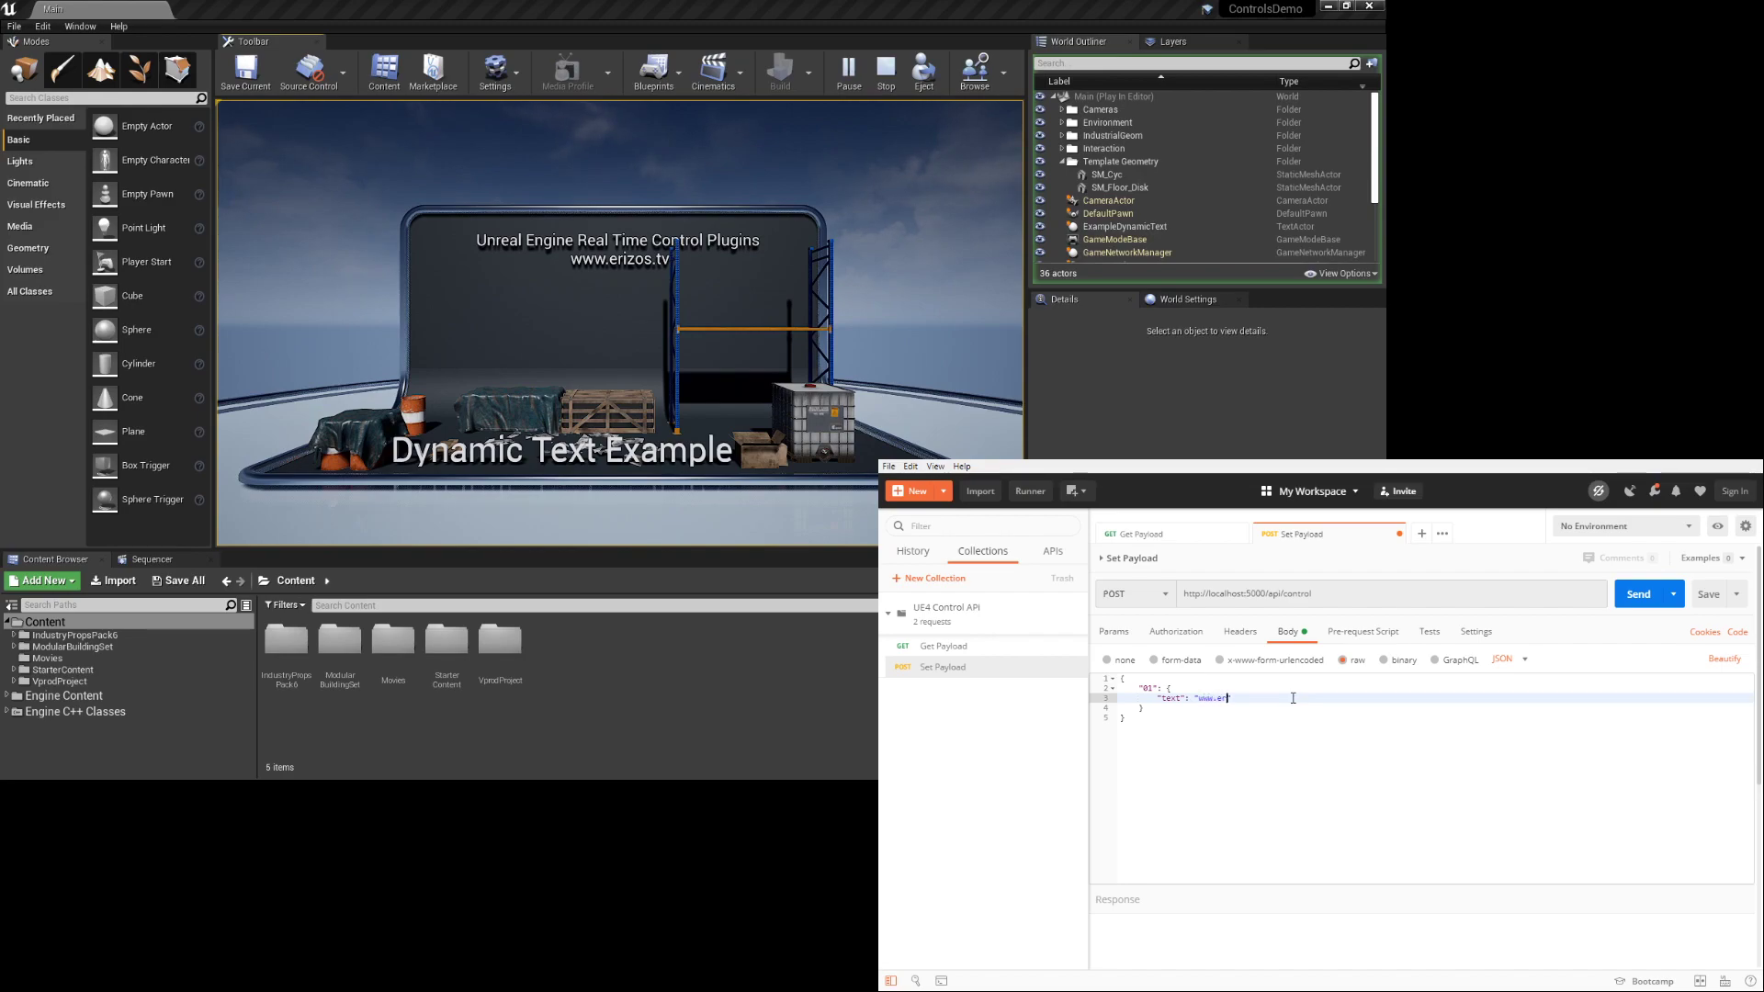
text(izos.tv)
click(1643, 599)
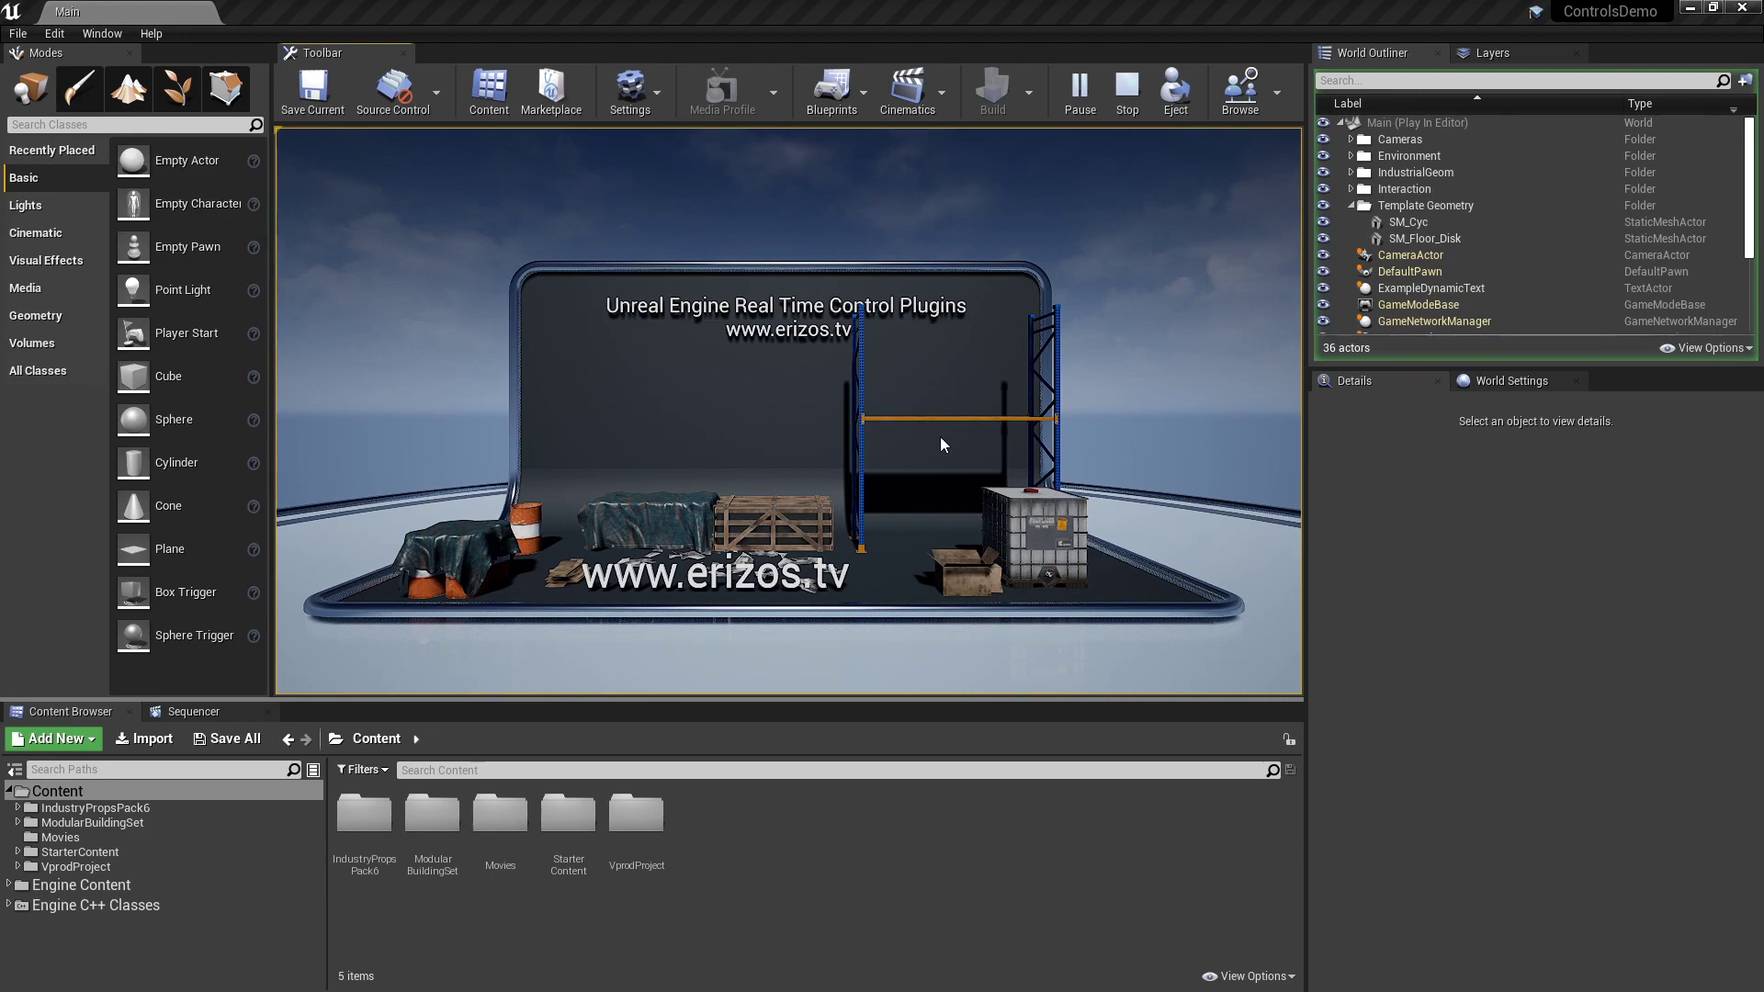
In the Unreal Editor, stop the play session and add a Control Actor component to the _ShelveControl rack shelf
click(956, 416)
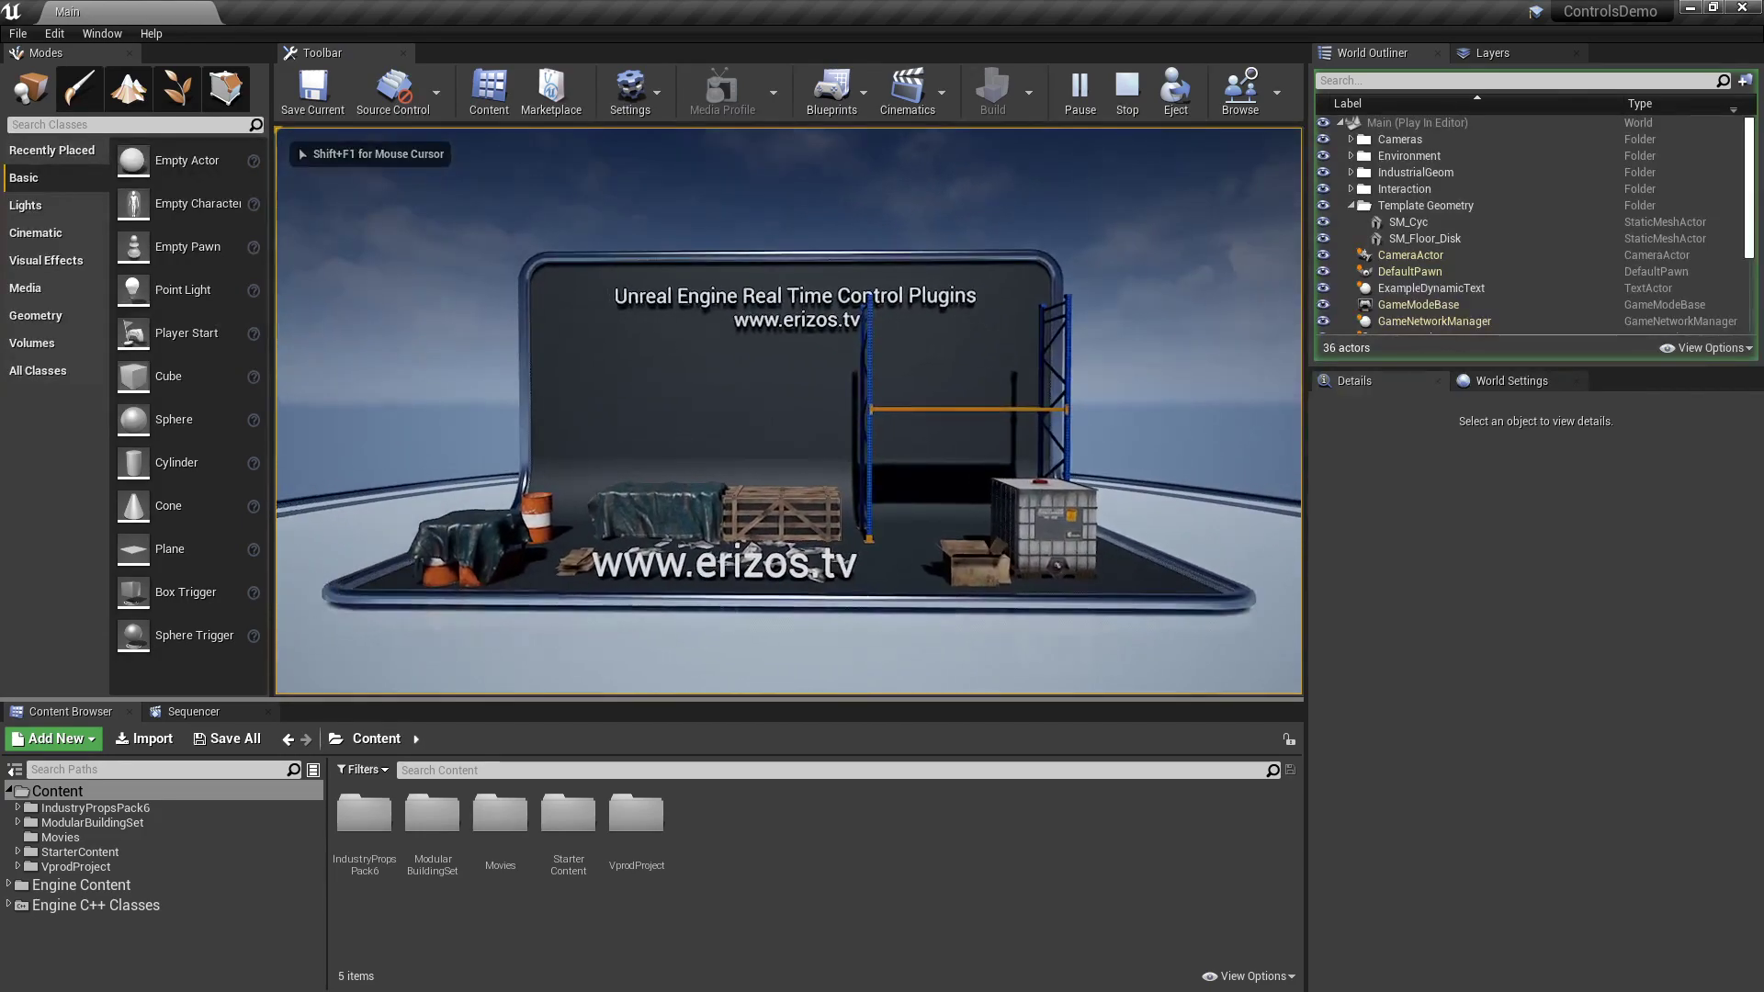
key(Escape)
click(963, 408)
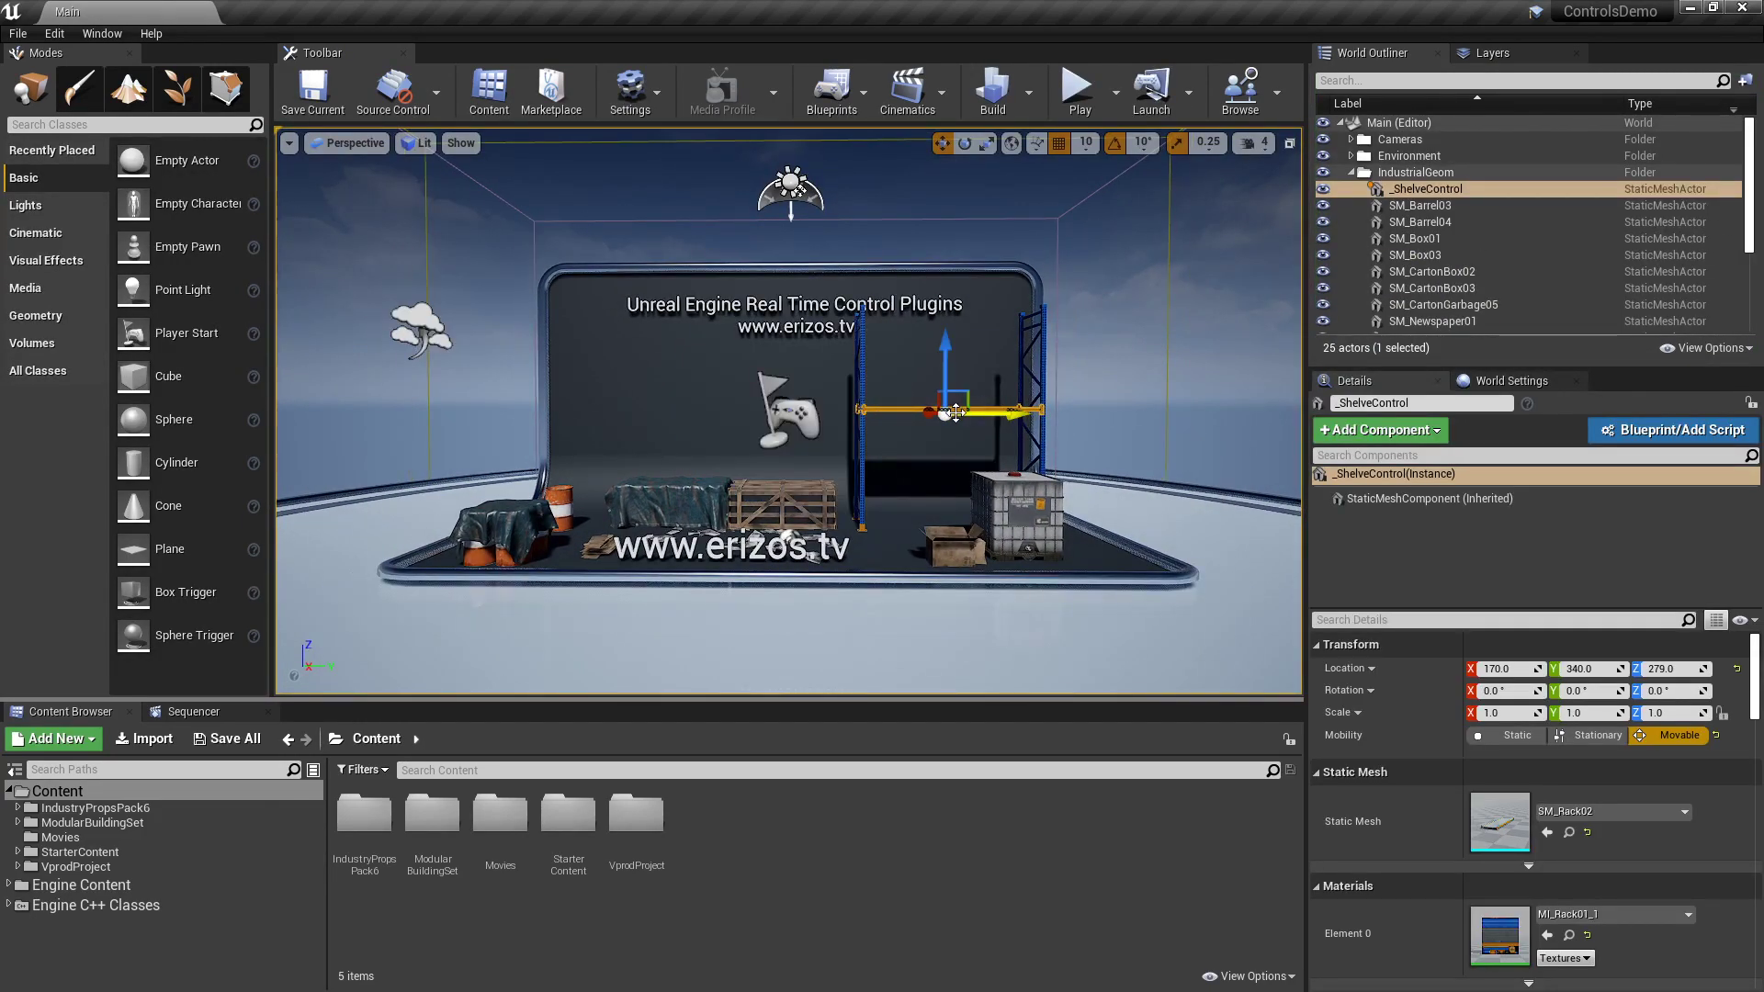
click(1375, 430)
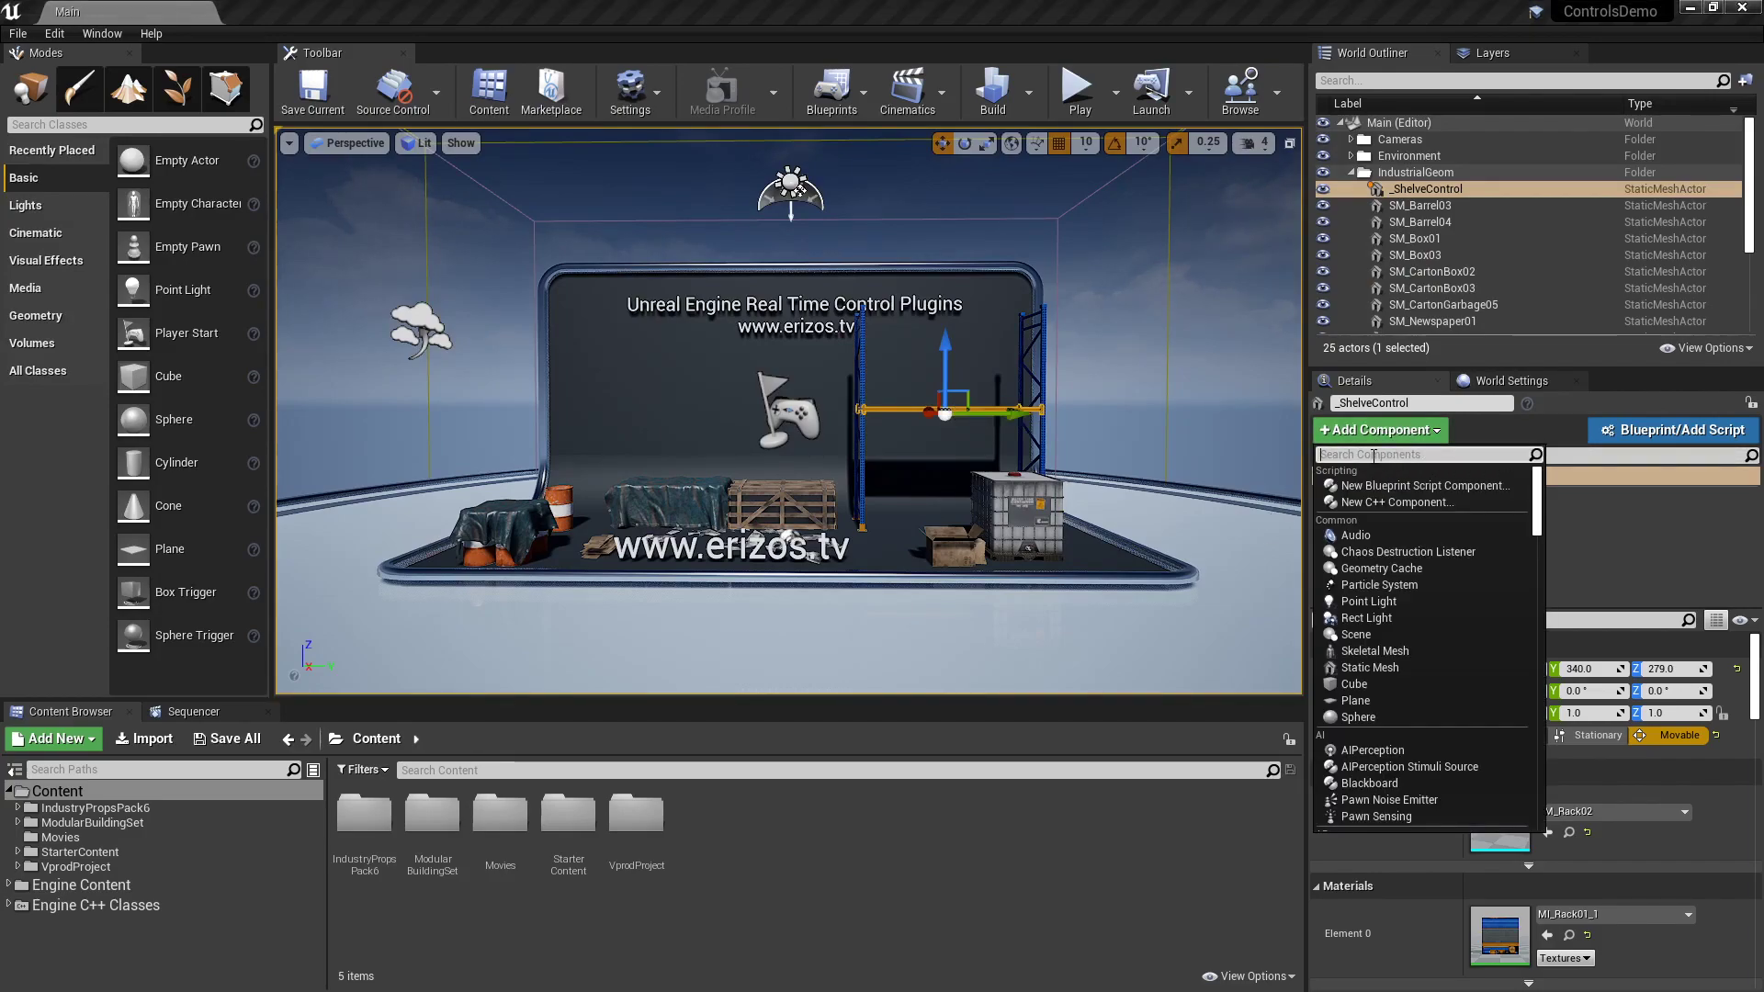
text(control)
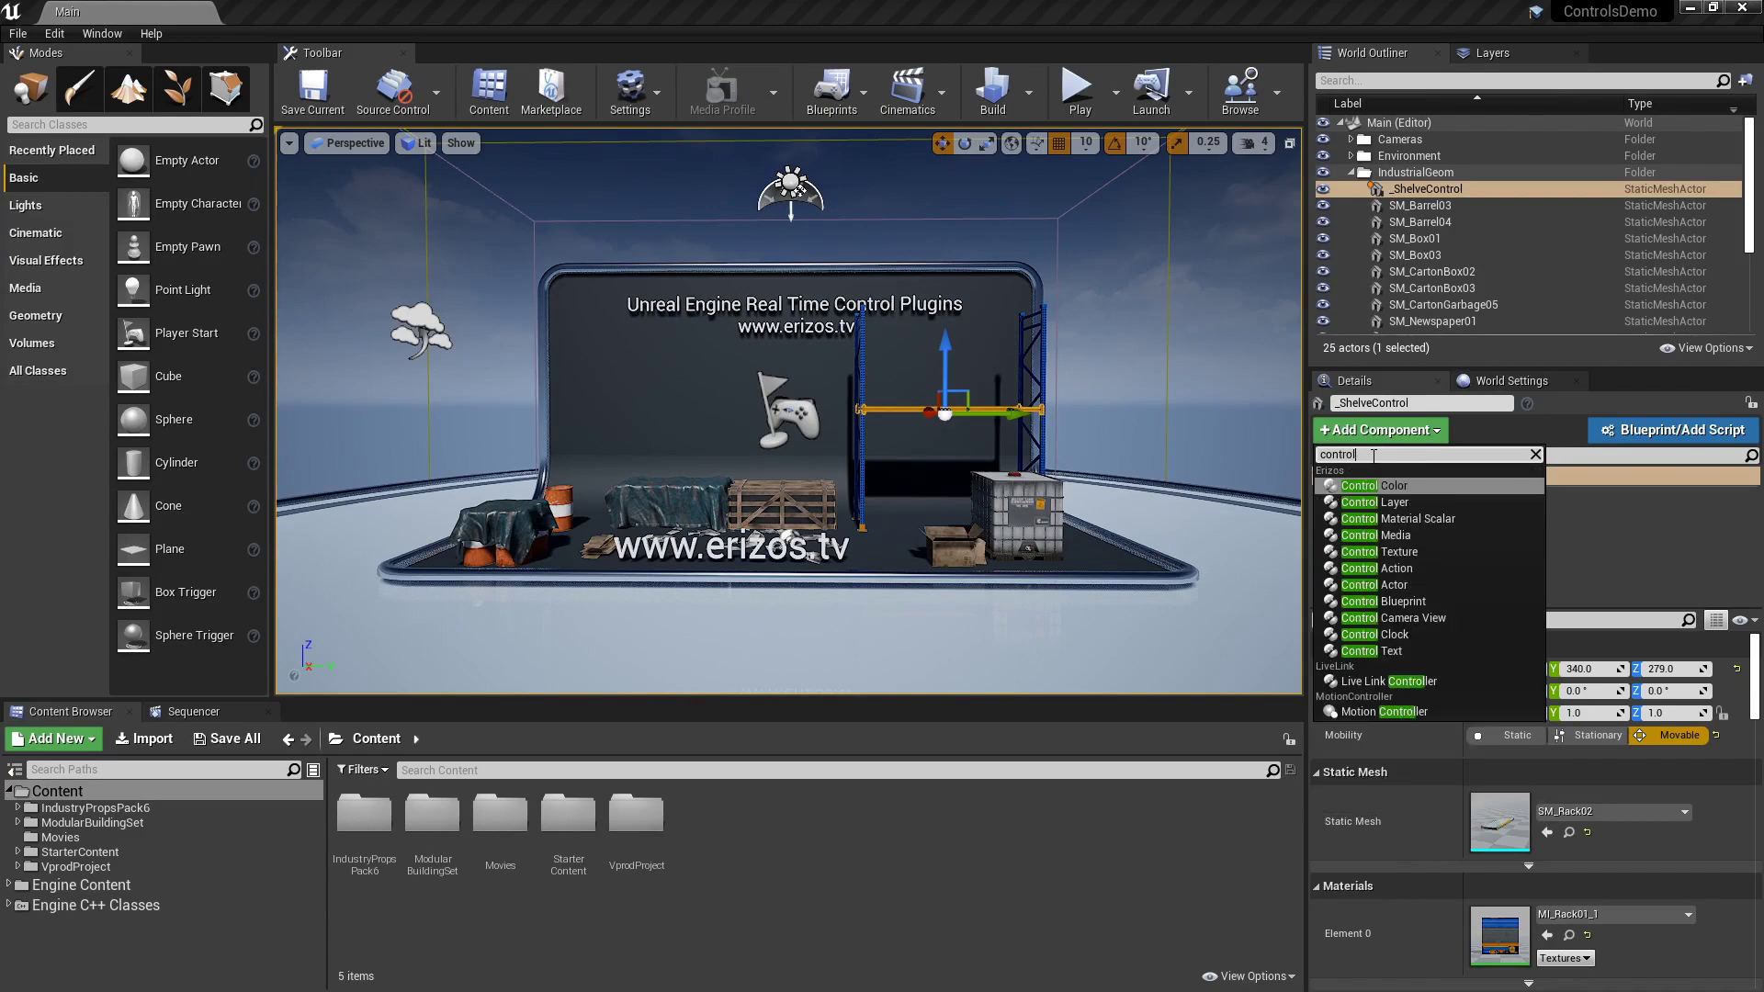
click(1393, 586)
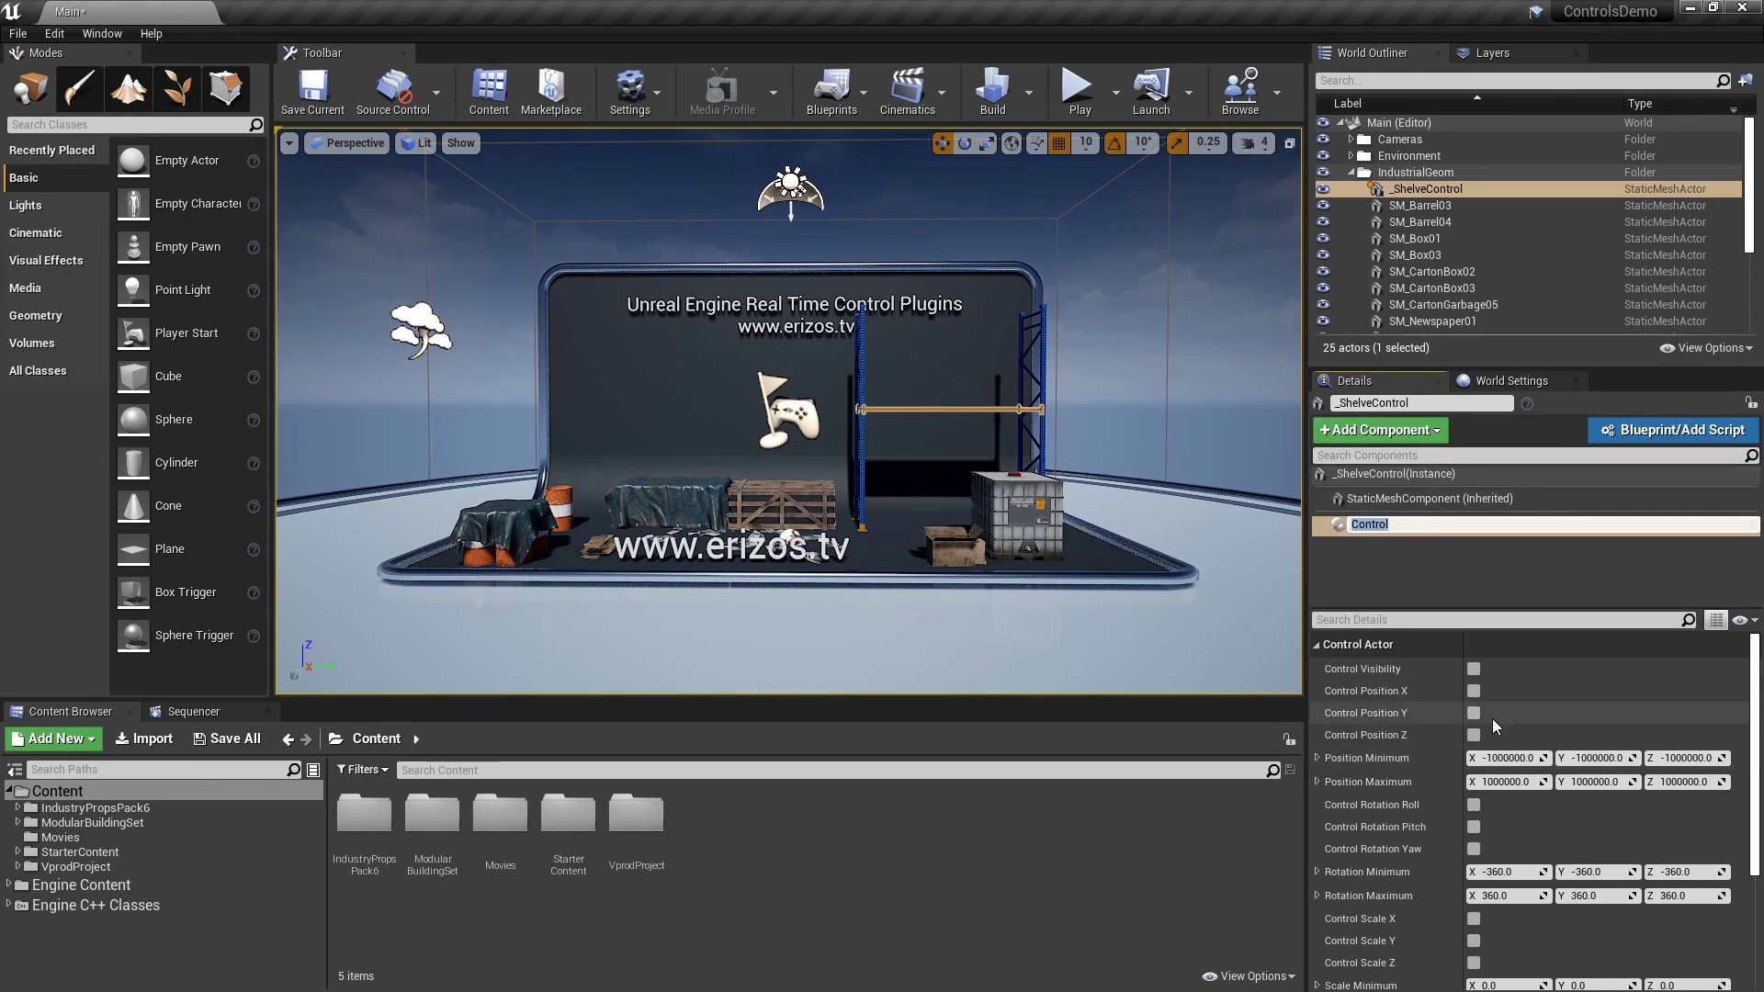
Enable Z position control on the shelf's Control Actor component
scroll(1492, 718, down, 3)
scroll(1492, 726, up, 3)
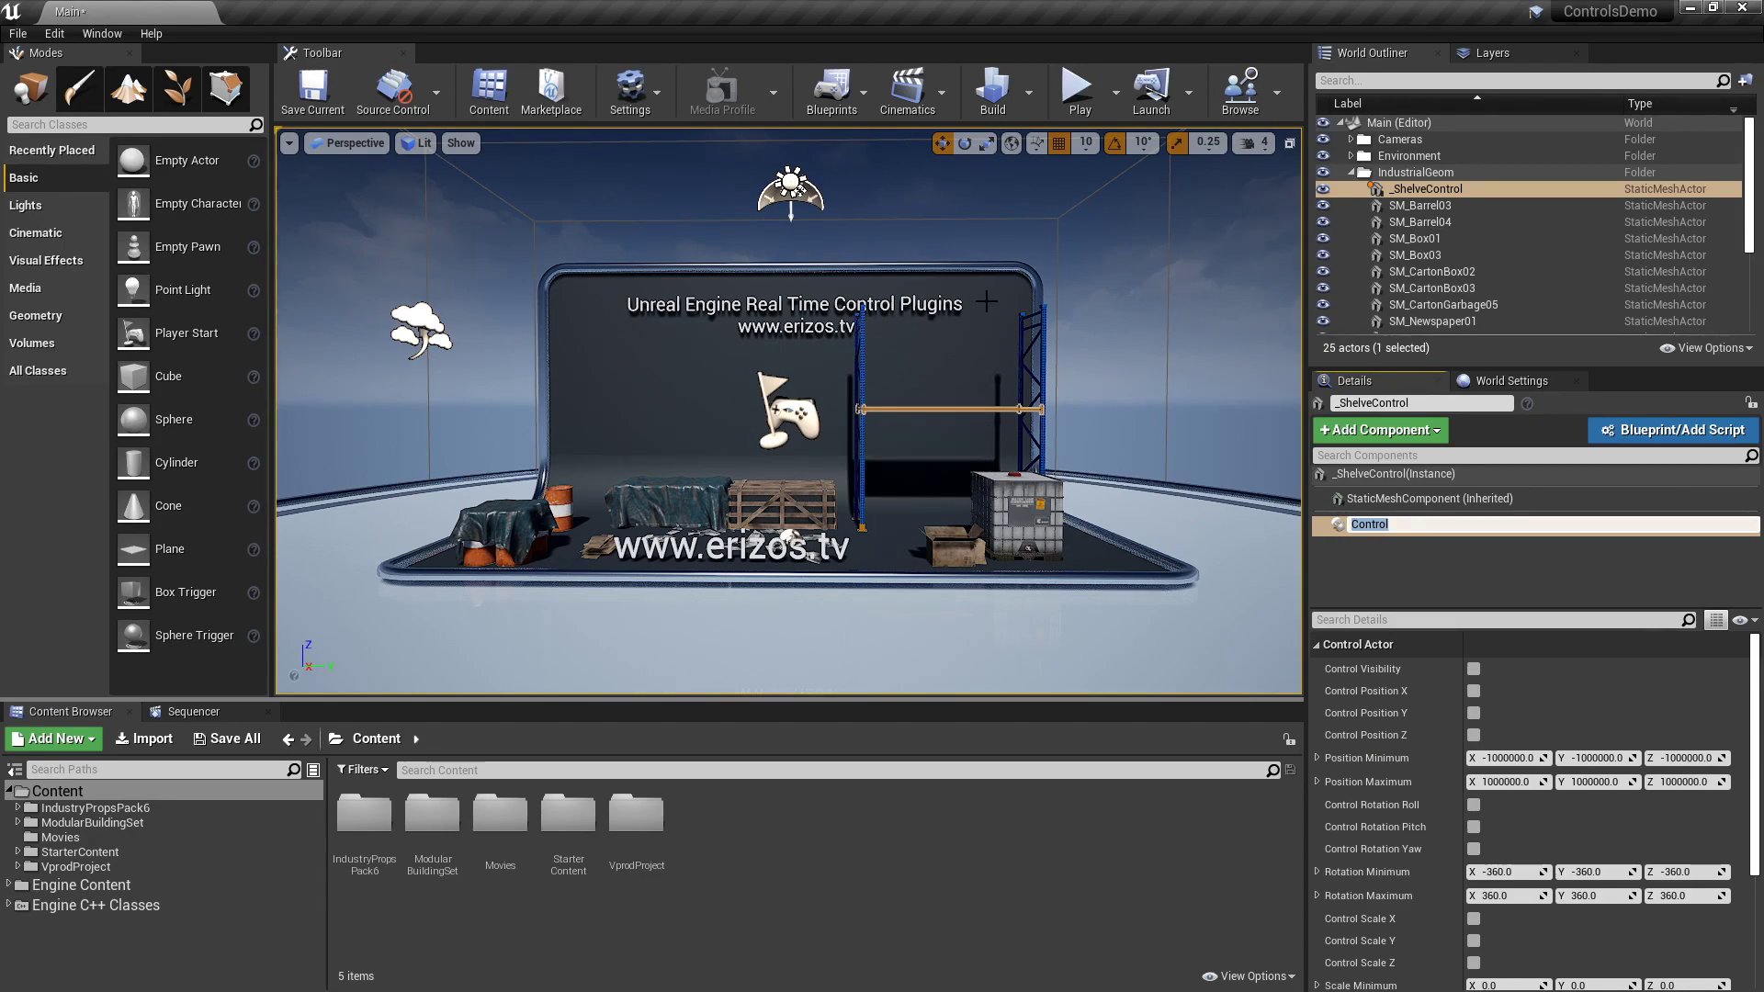
click(1473, 735)
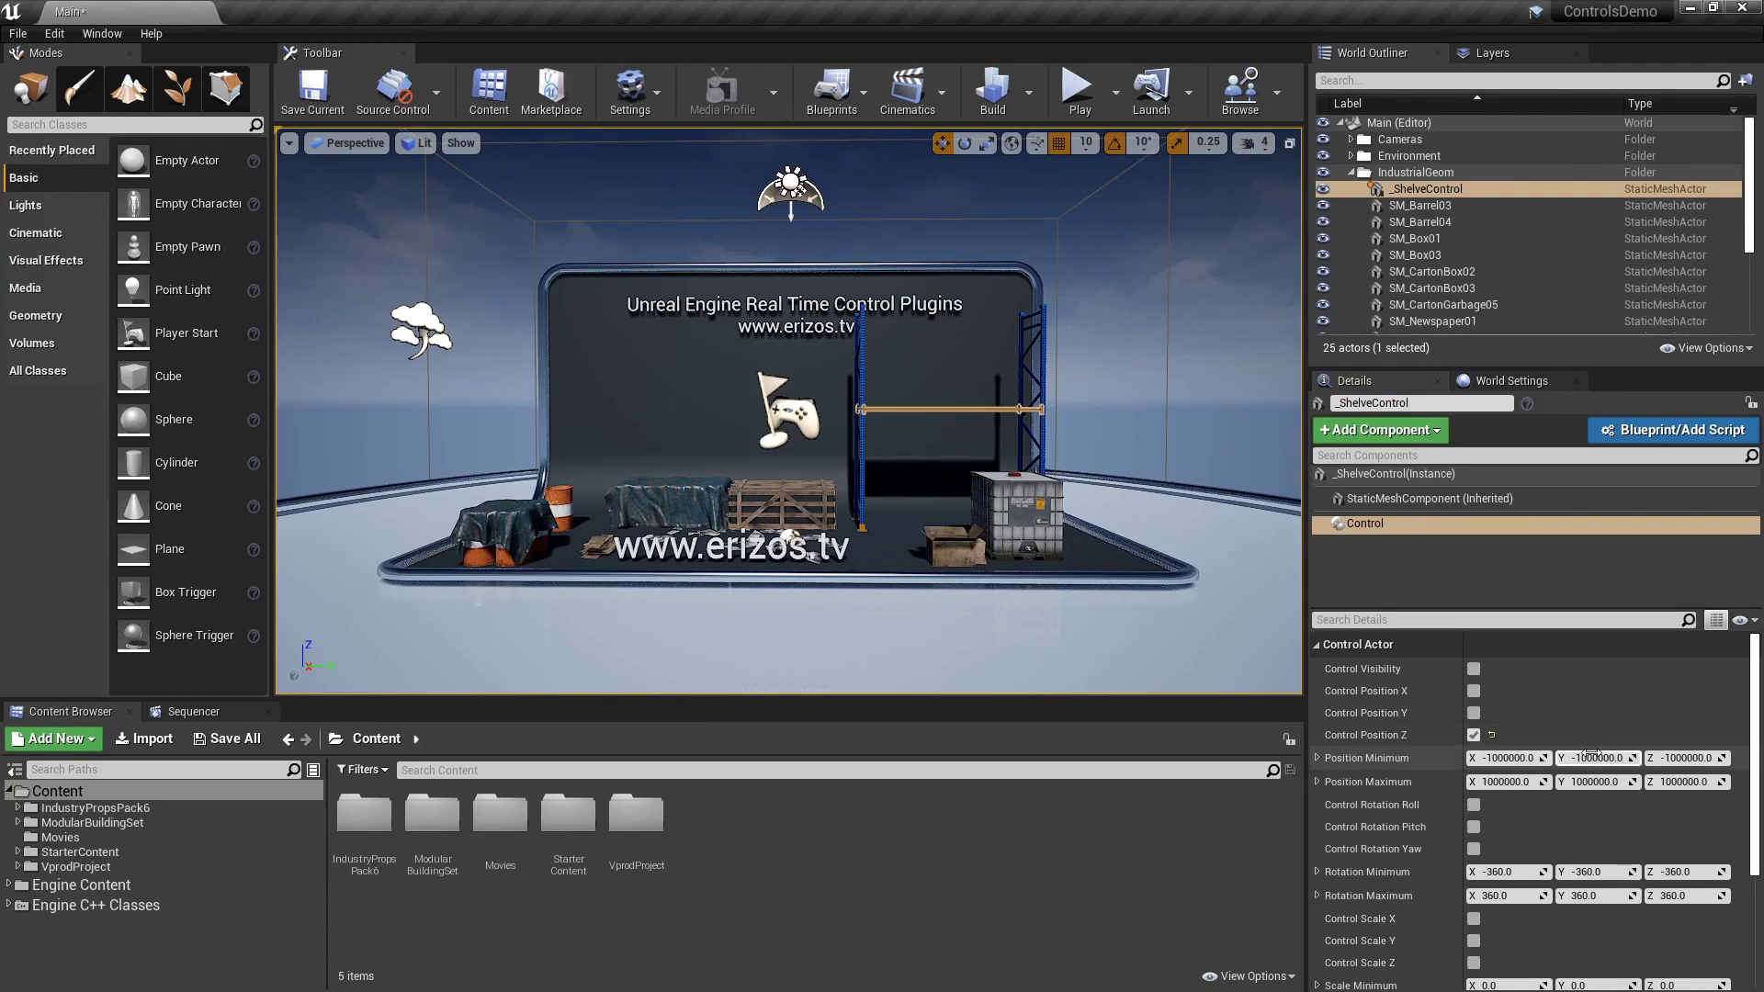
Select the shelf's static mesh component, lower it along the Z axis to about 49, and raise it partway up the rack
click(1406, 499)
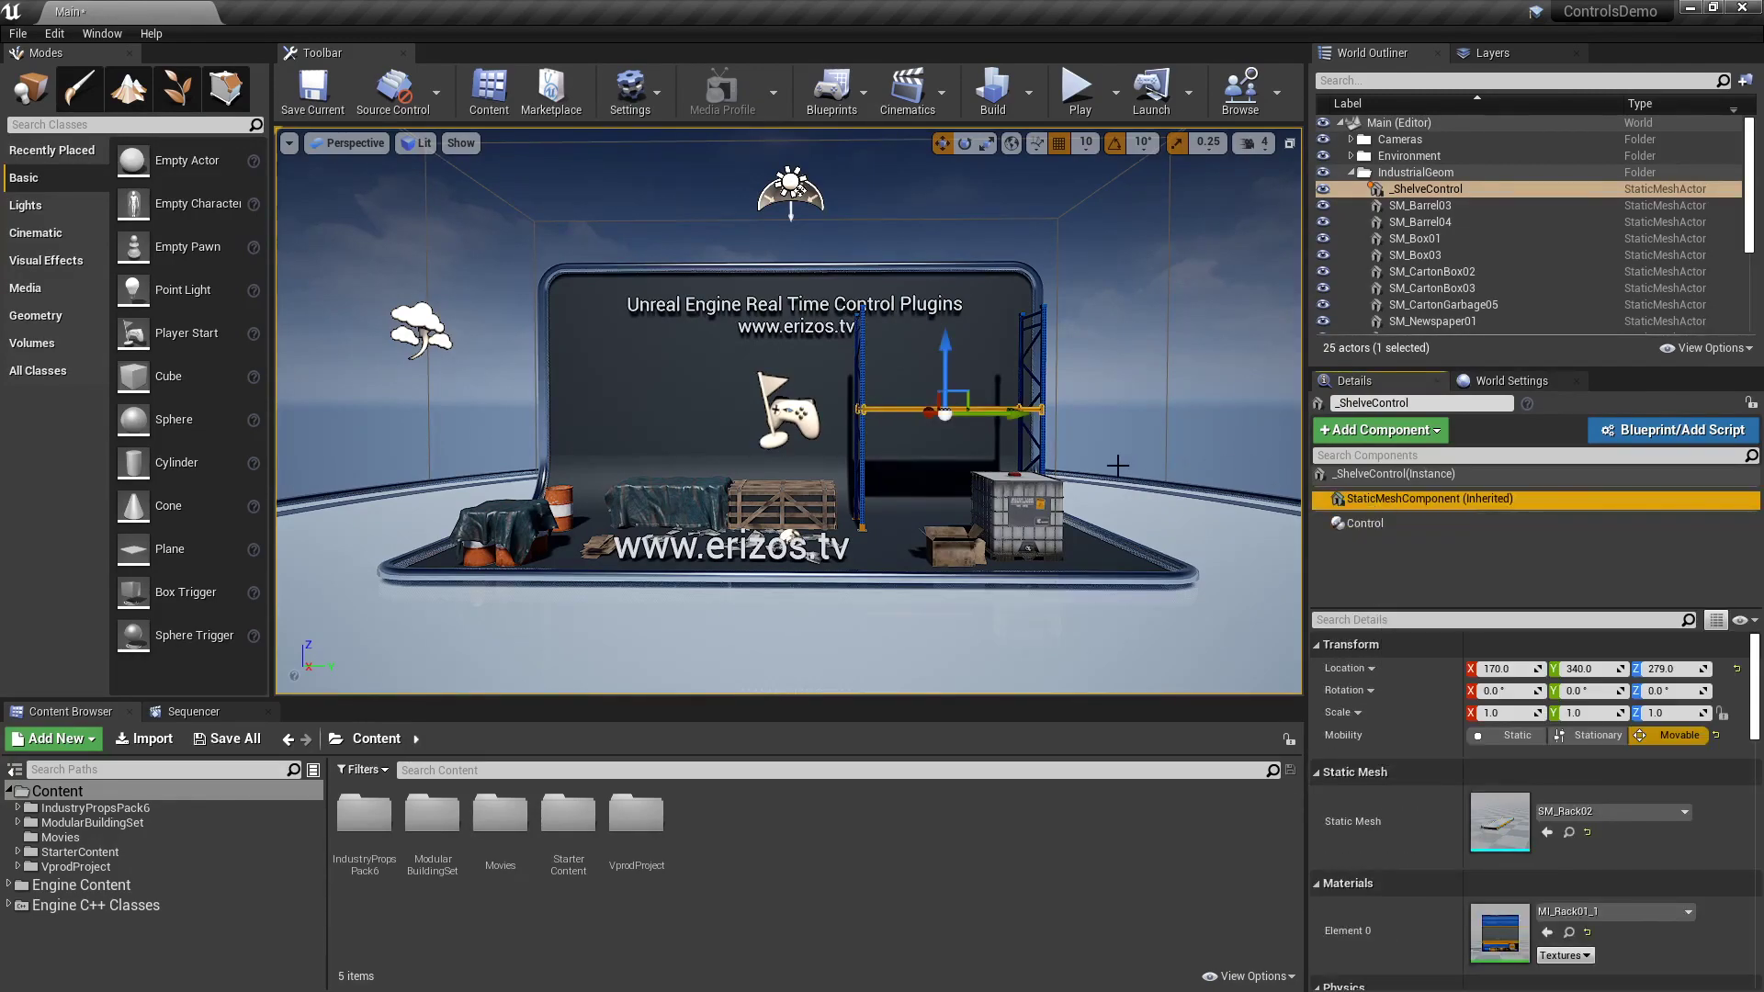
drag(948, 342, 946, 443)
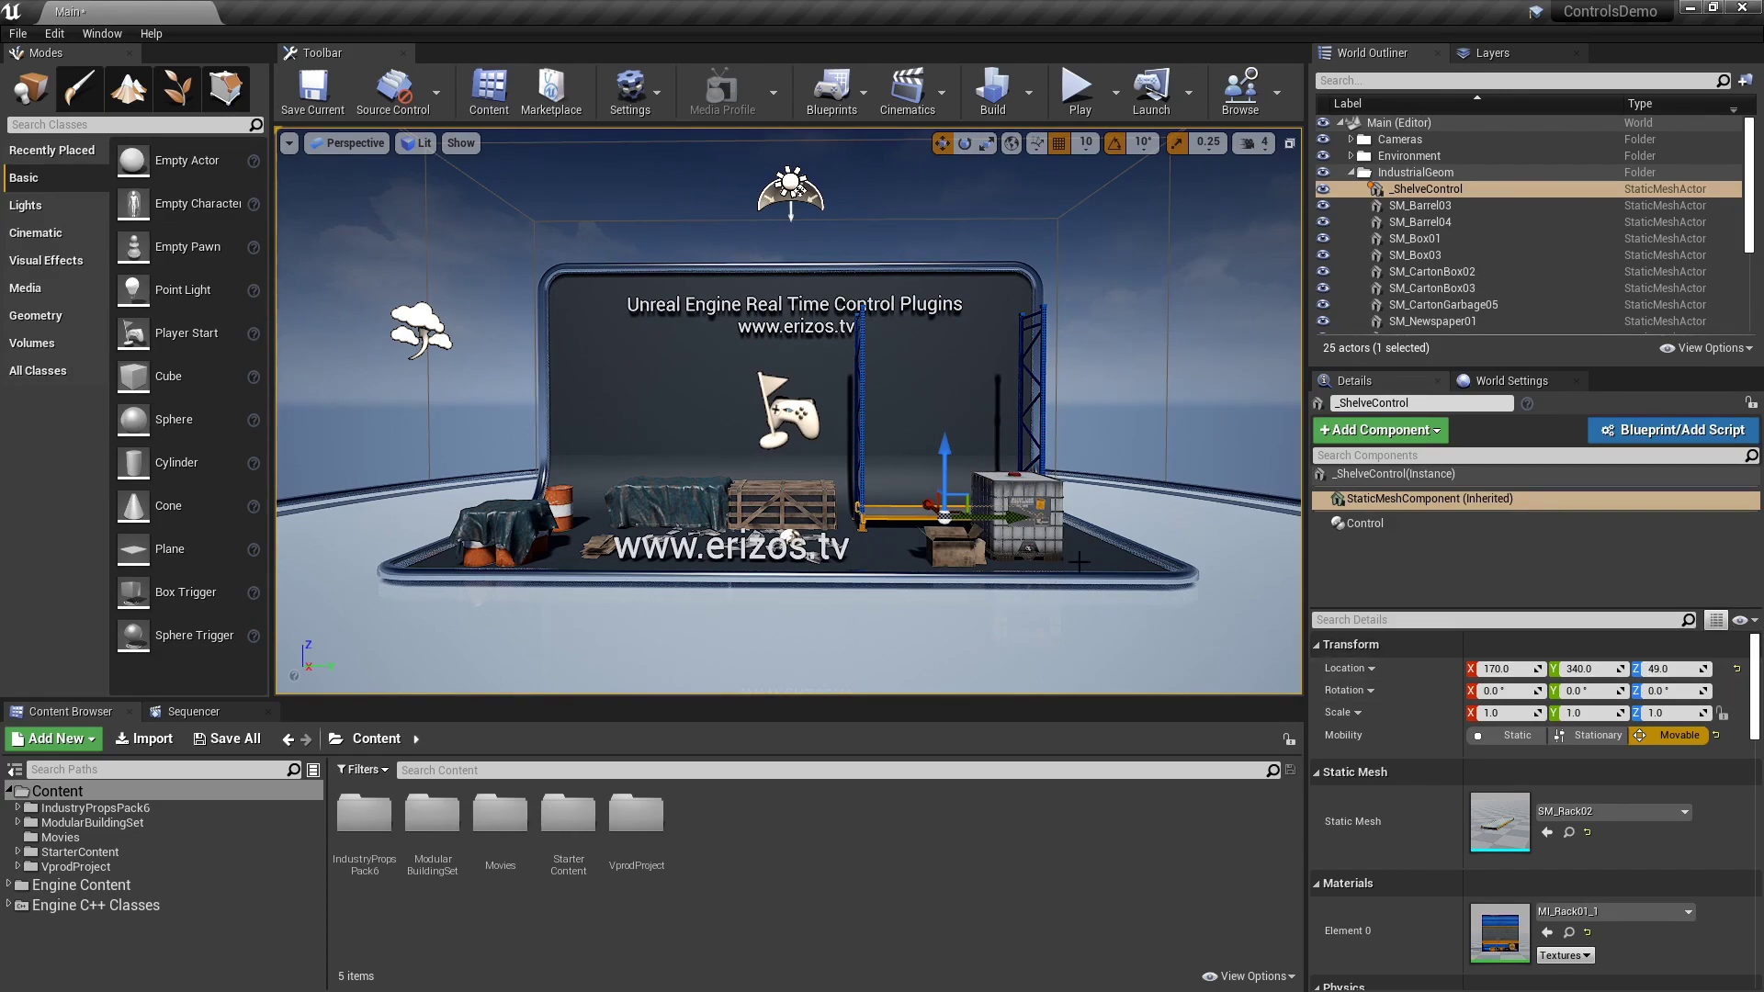
drag(946, 444, 945, 405)
On the shelf's Control component, set the Position Minimum Z to 50 and the Position Maximum Z to 460
click(1381, 524)
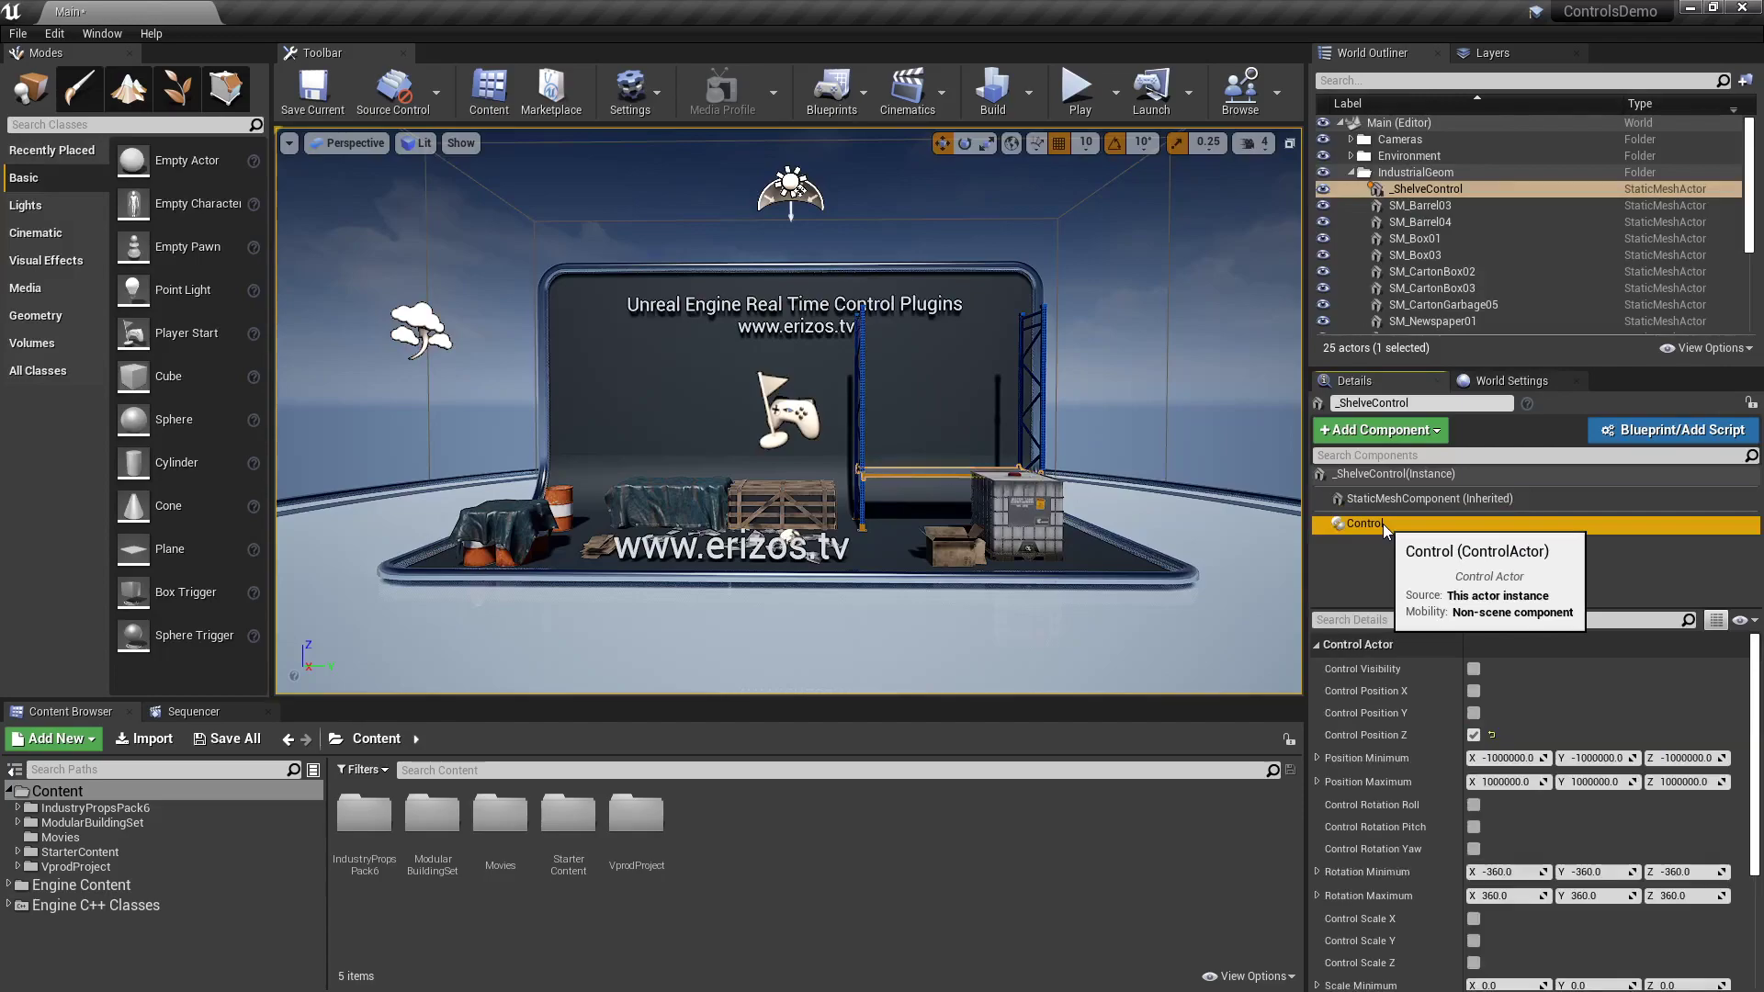
click(1670, 758)
text(50)
click(1690, 783)
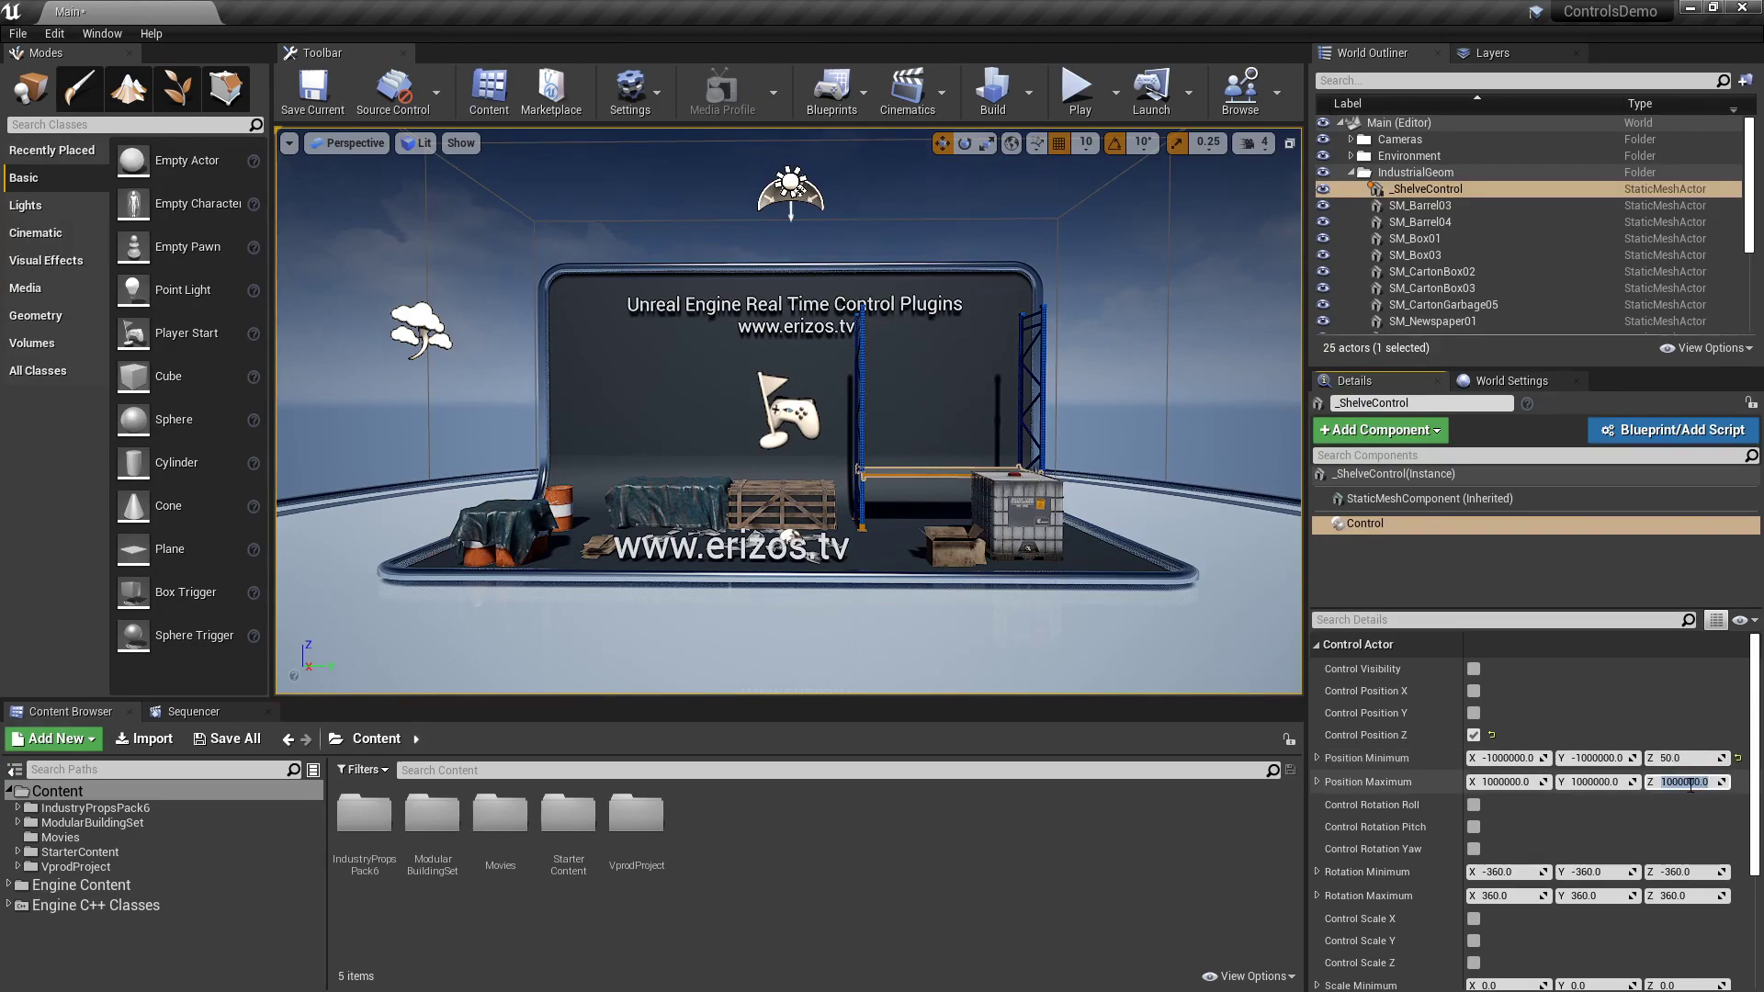
text(460)
key(Return)
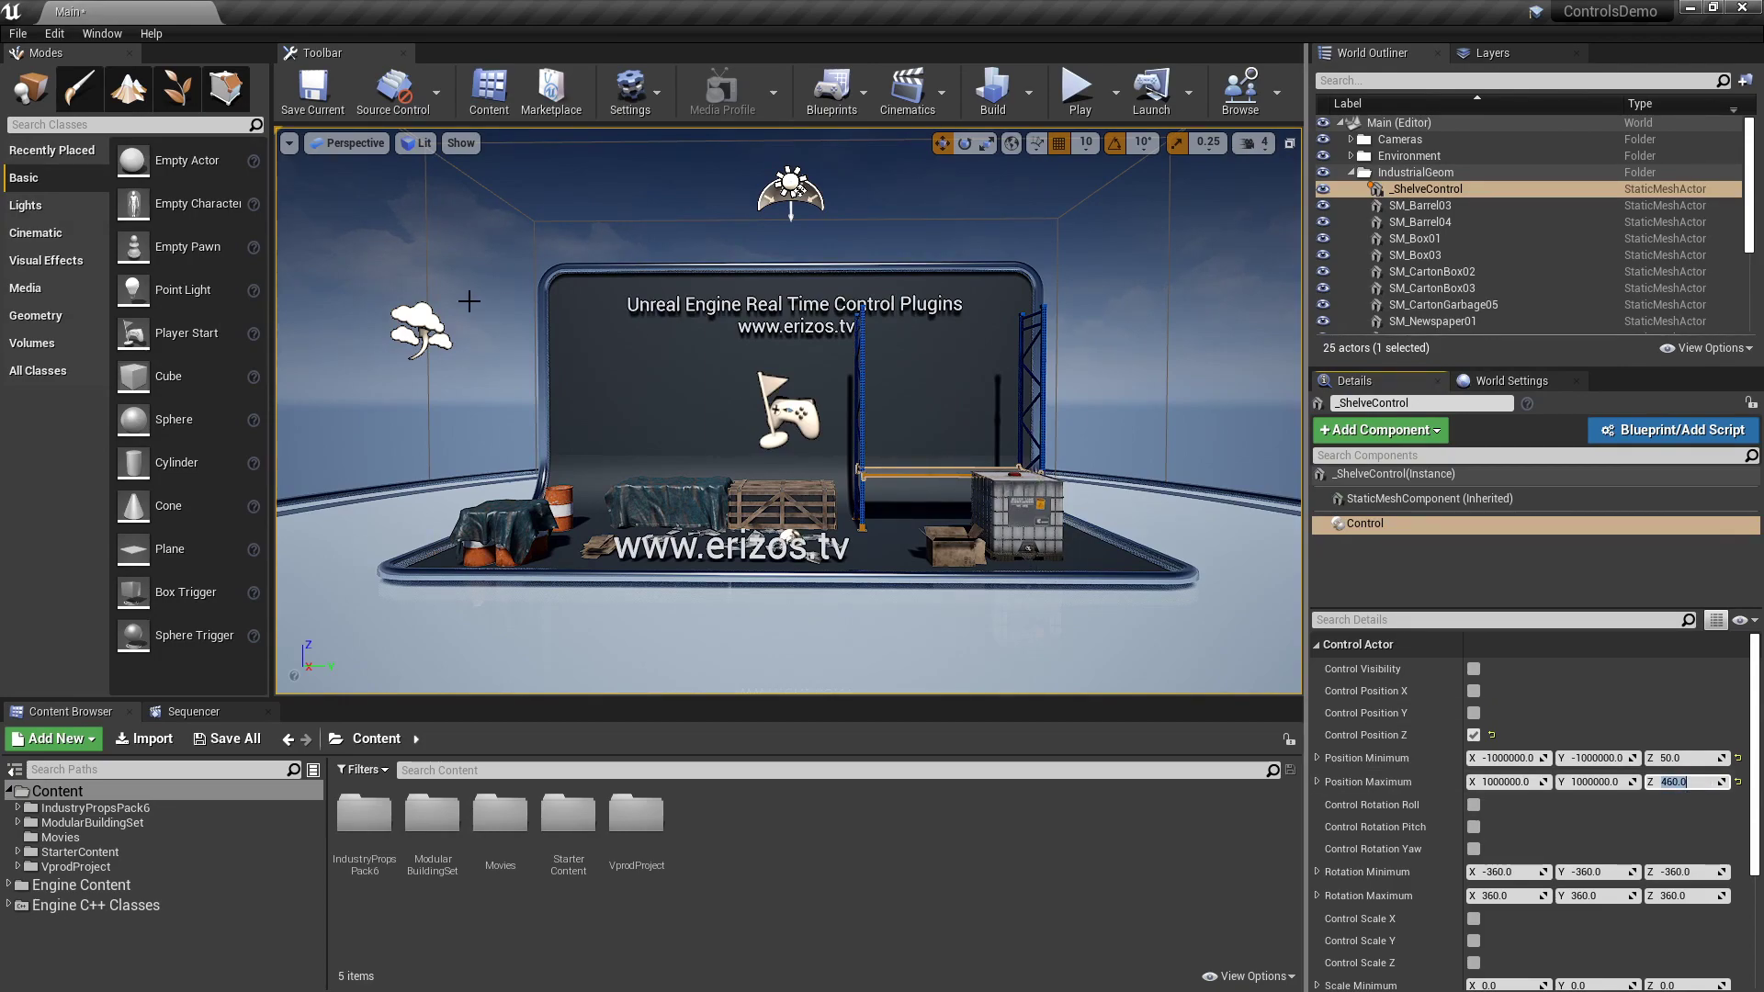
Save the current level and play it in the editor viewport
click(312, 90)
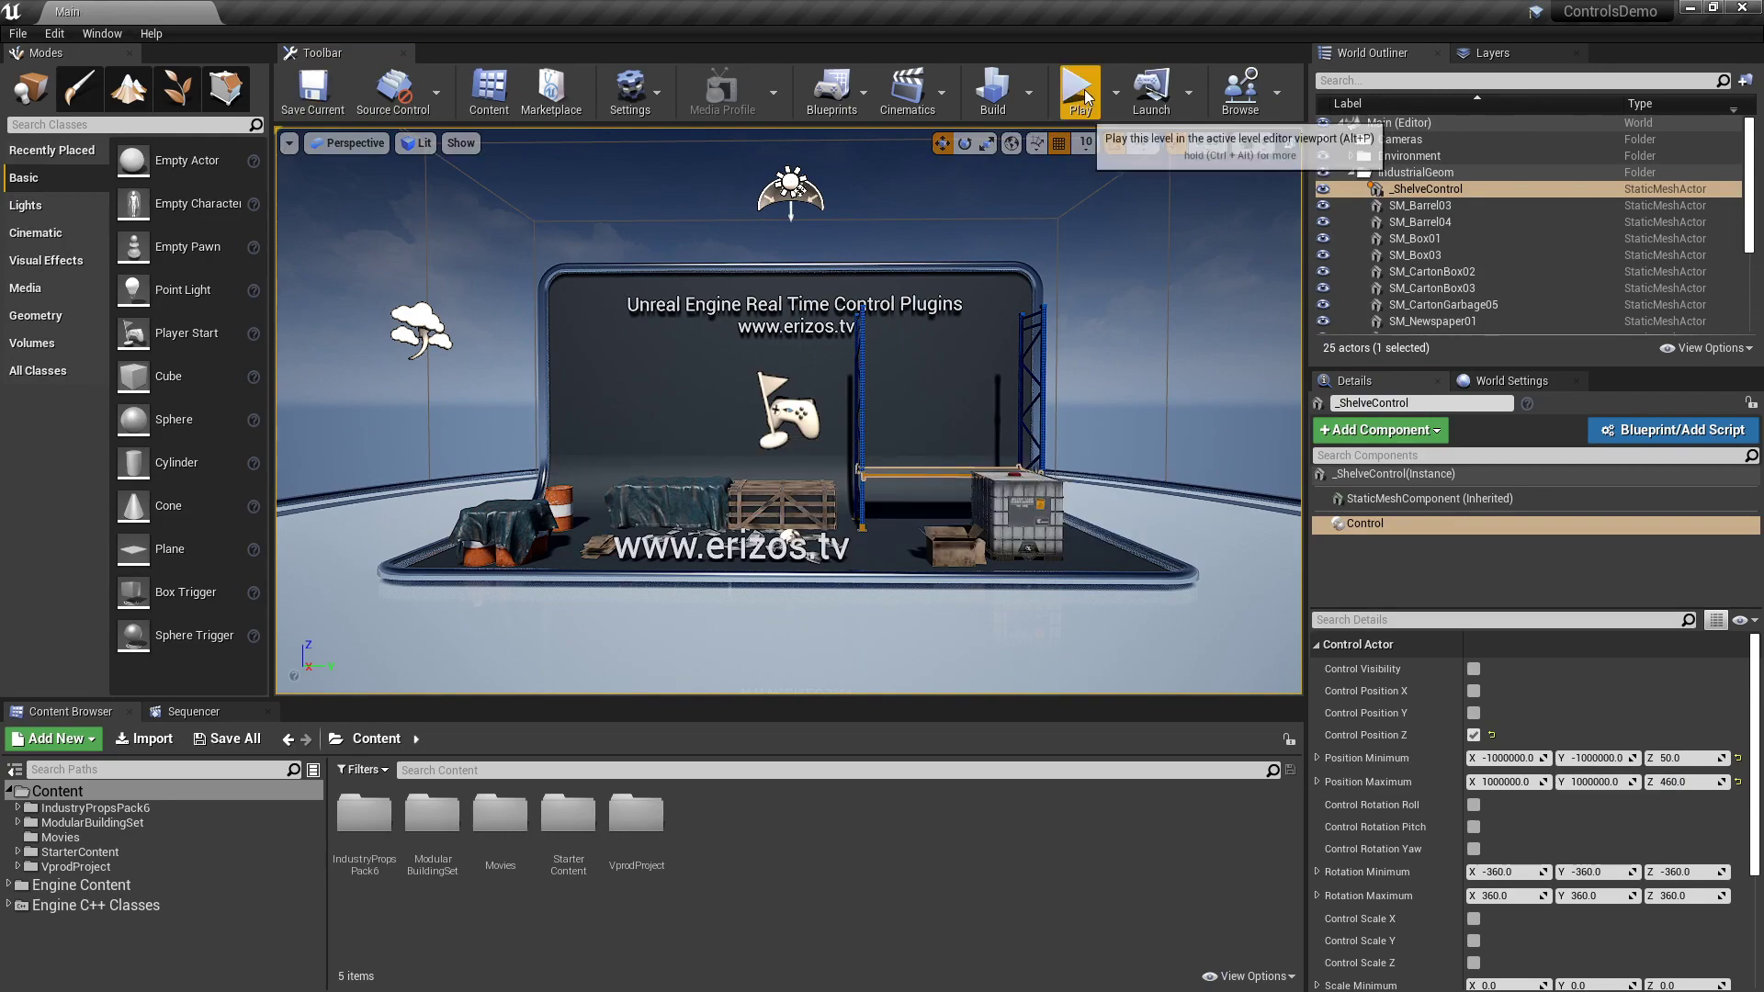
click(1081, 92)
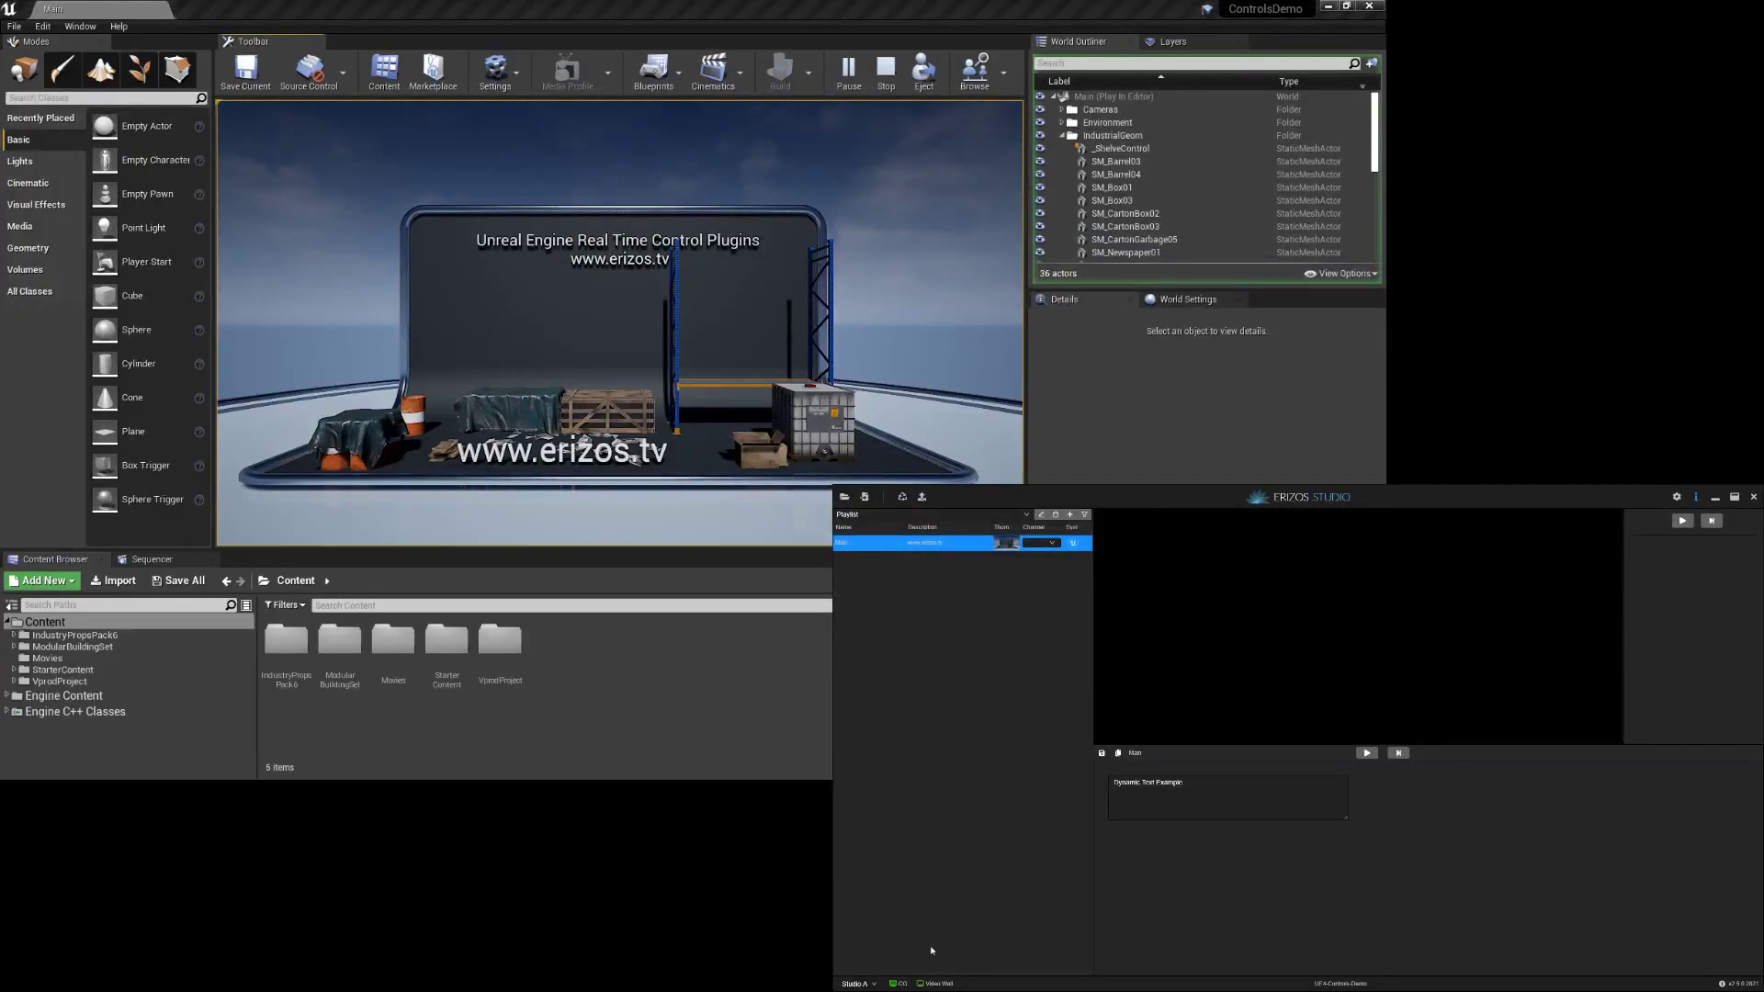
Switch to Erizos Studio, reload the controls of the Main playlist item, and show the _ShelveControl position values
click(1000, 676)
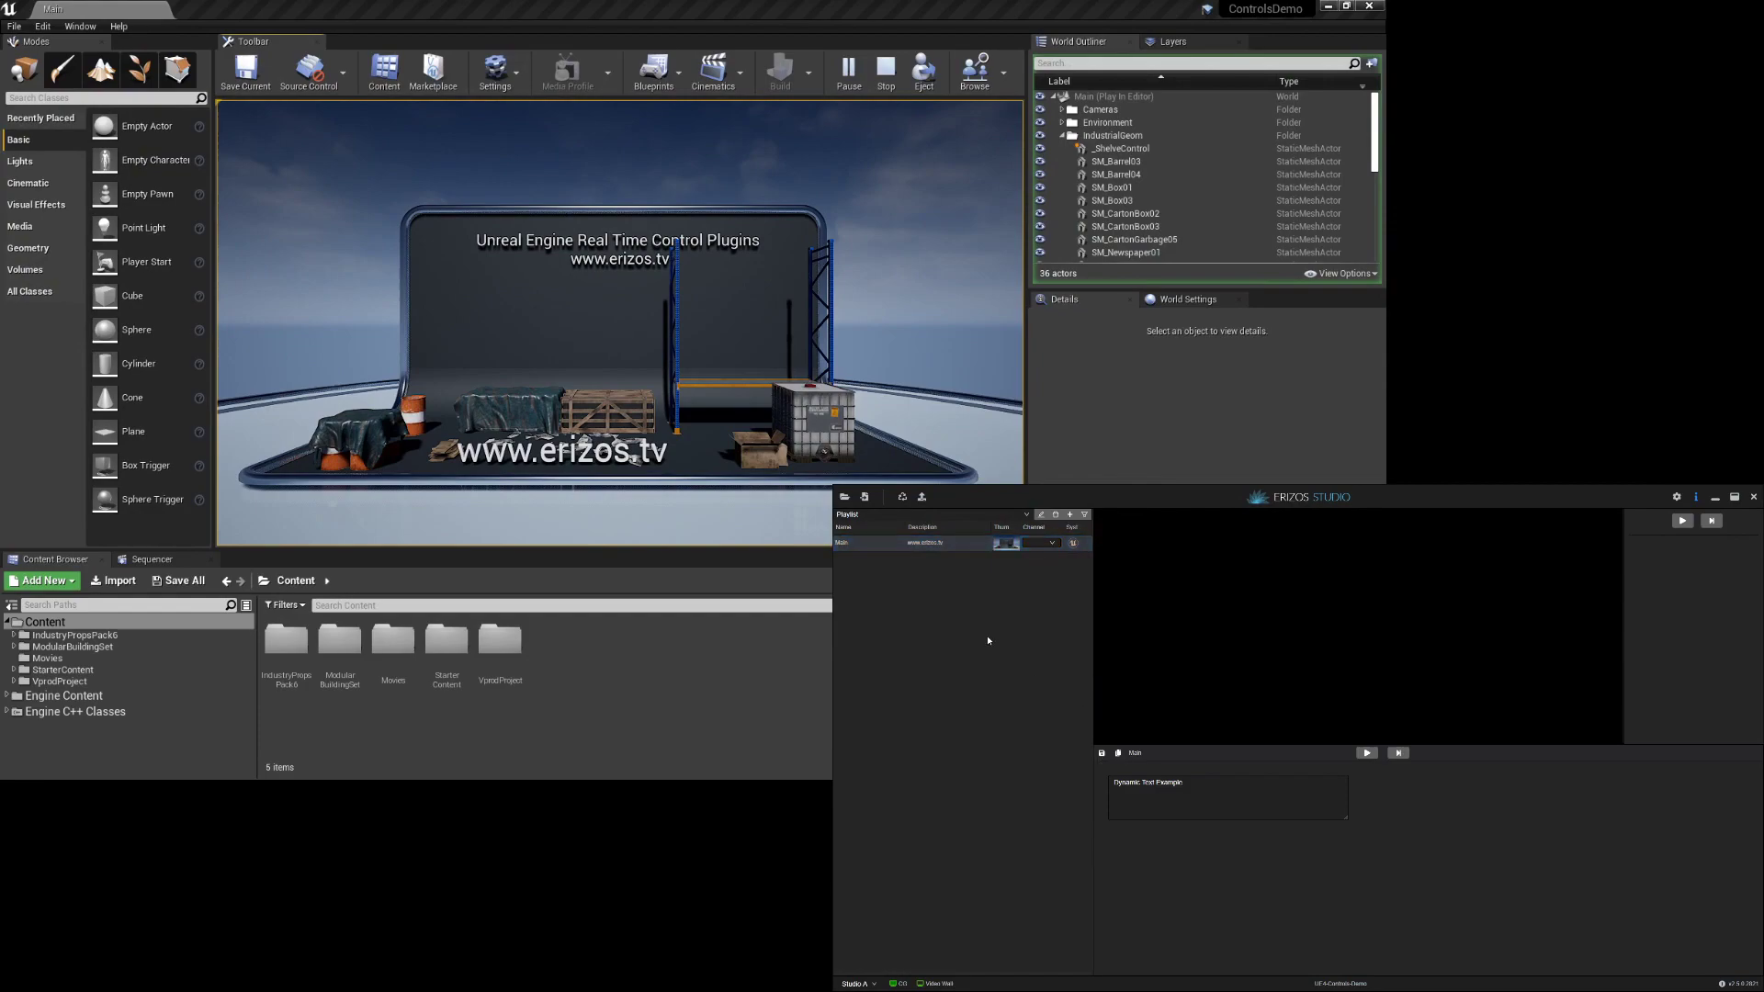
click(961, 543)
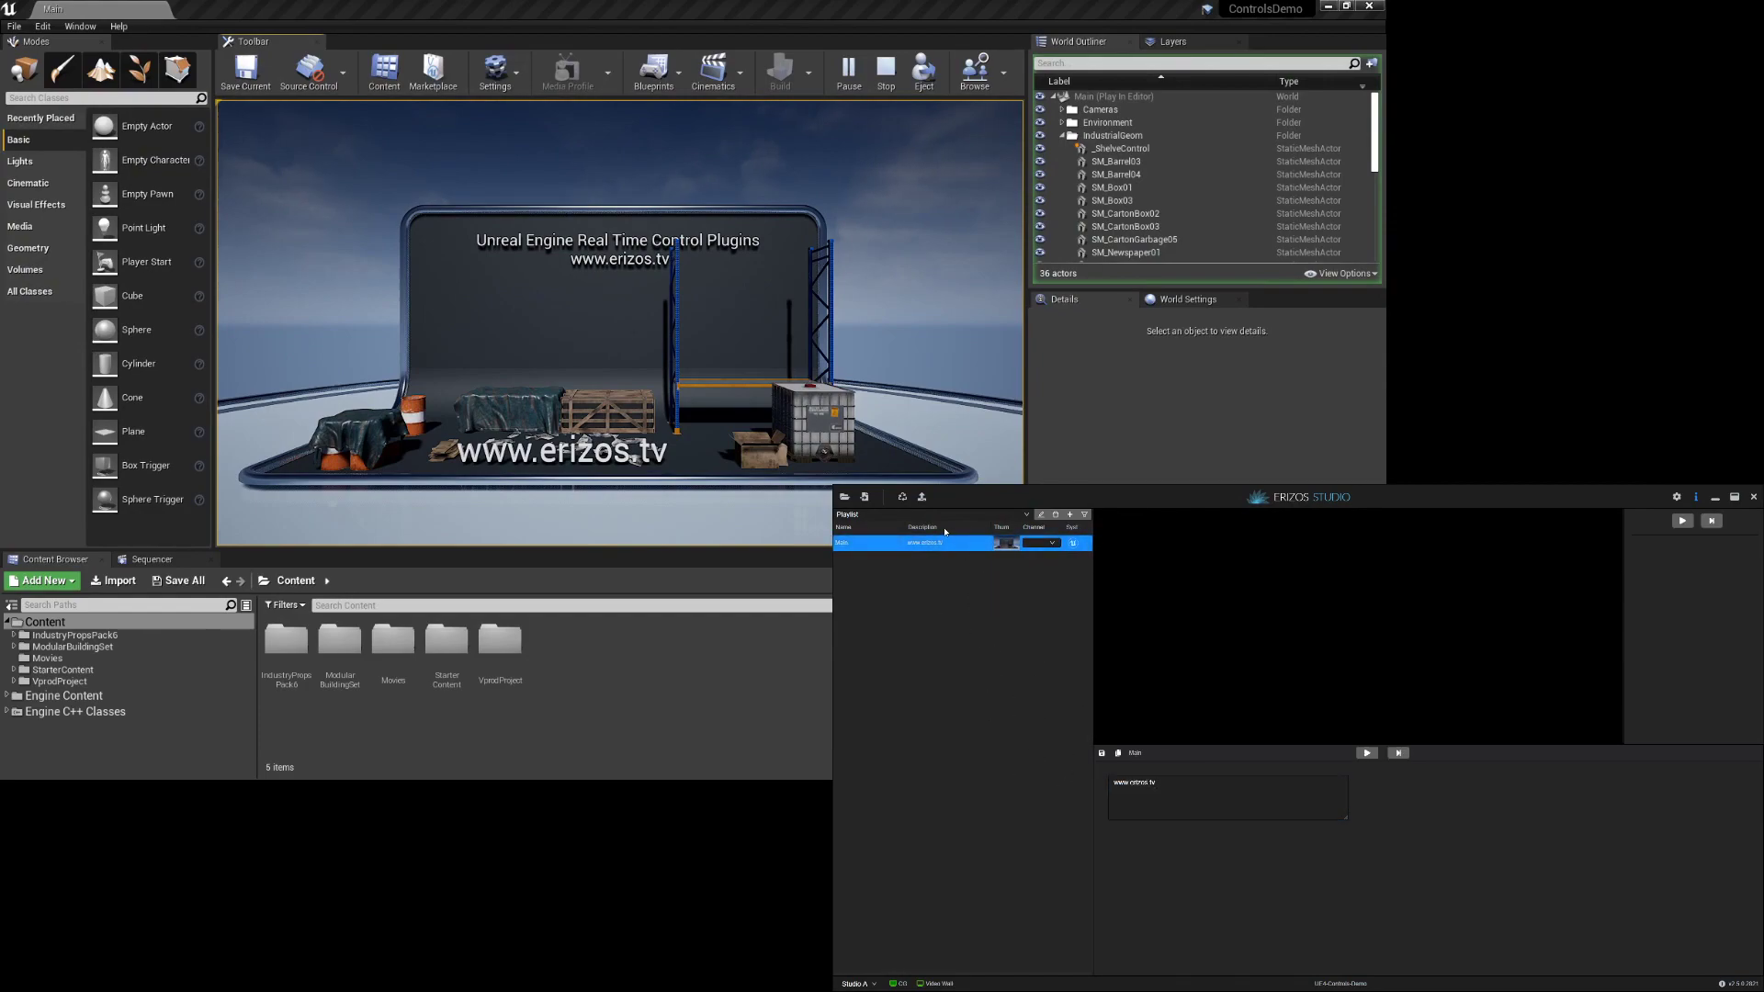
right_click(953, 545)
click(937, 637)
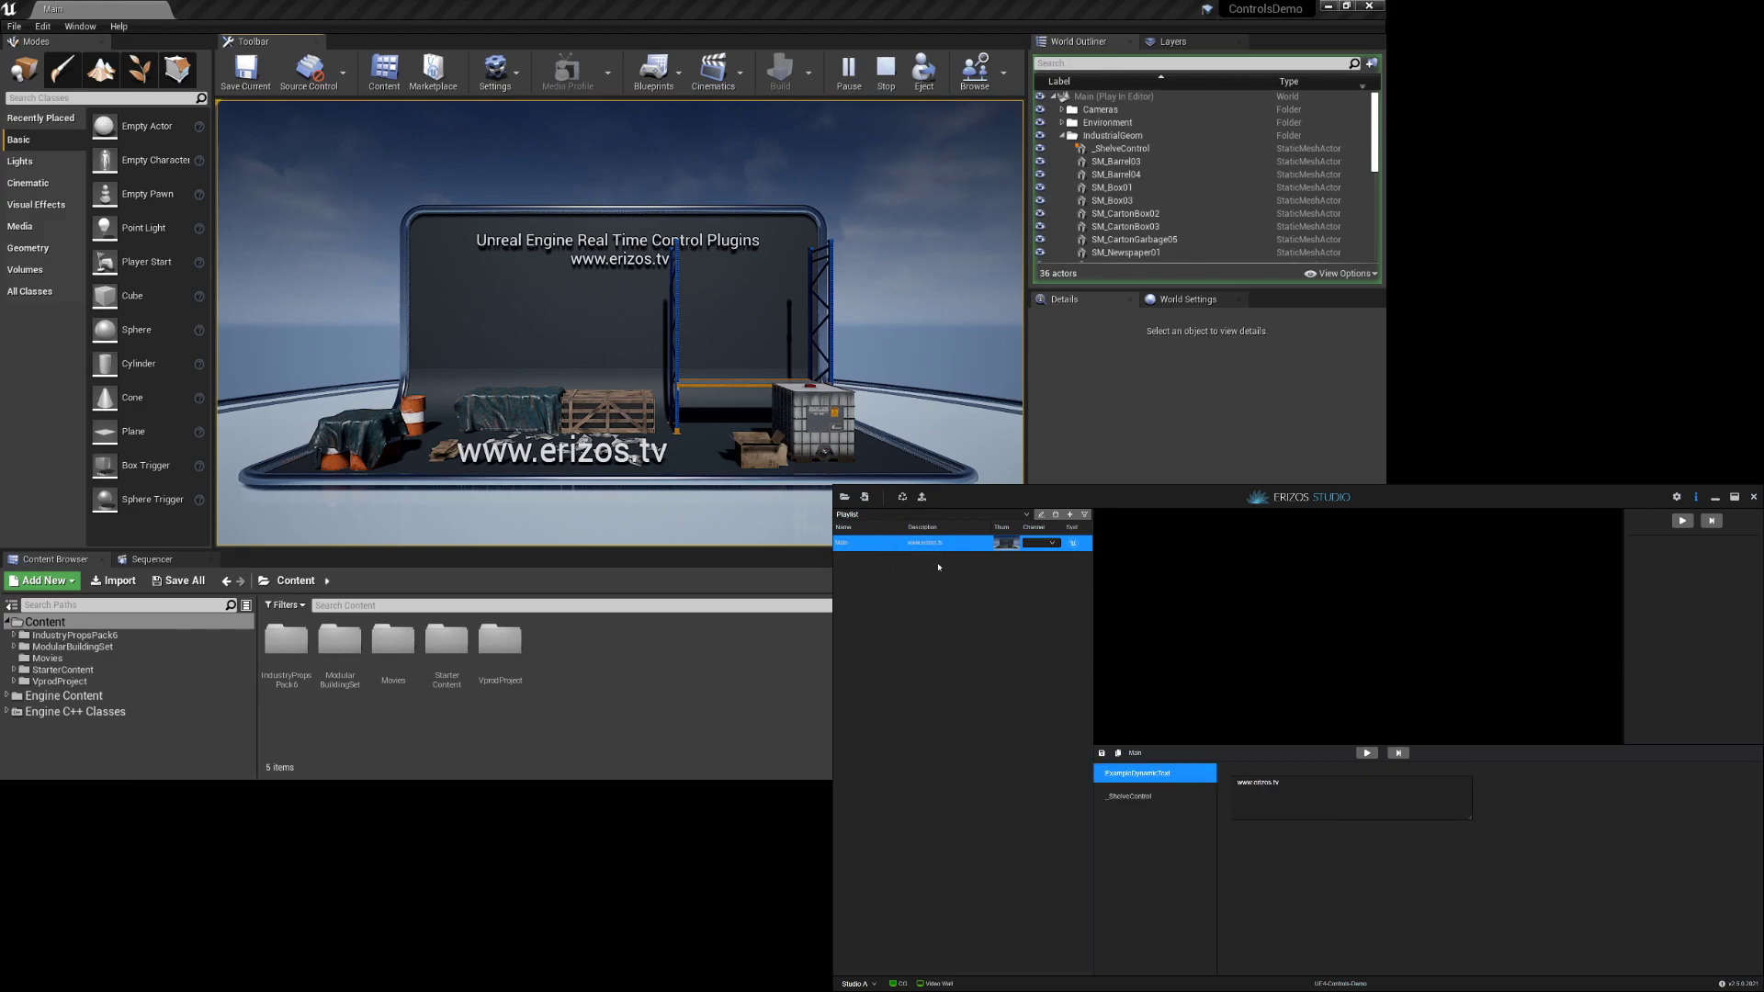
click(1153, 801)
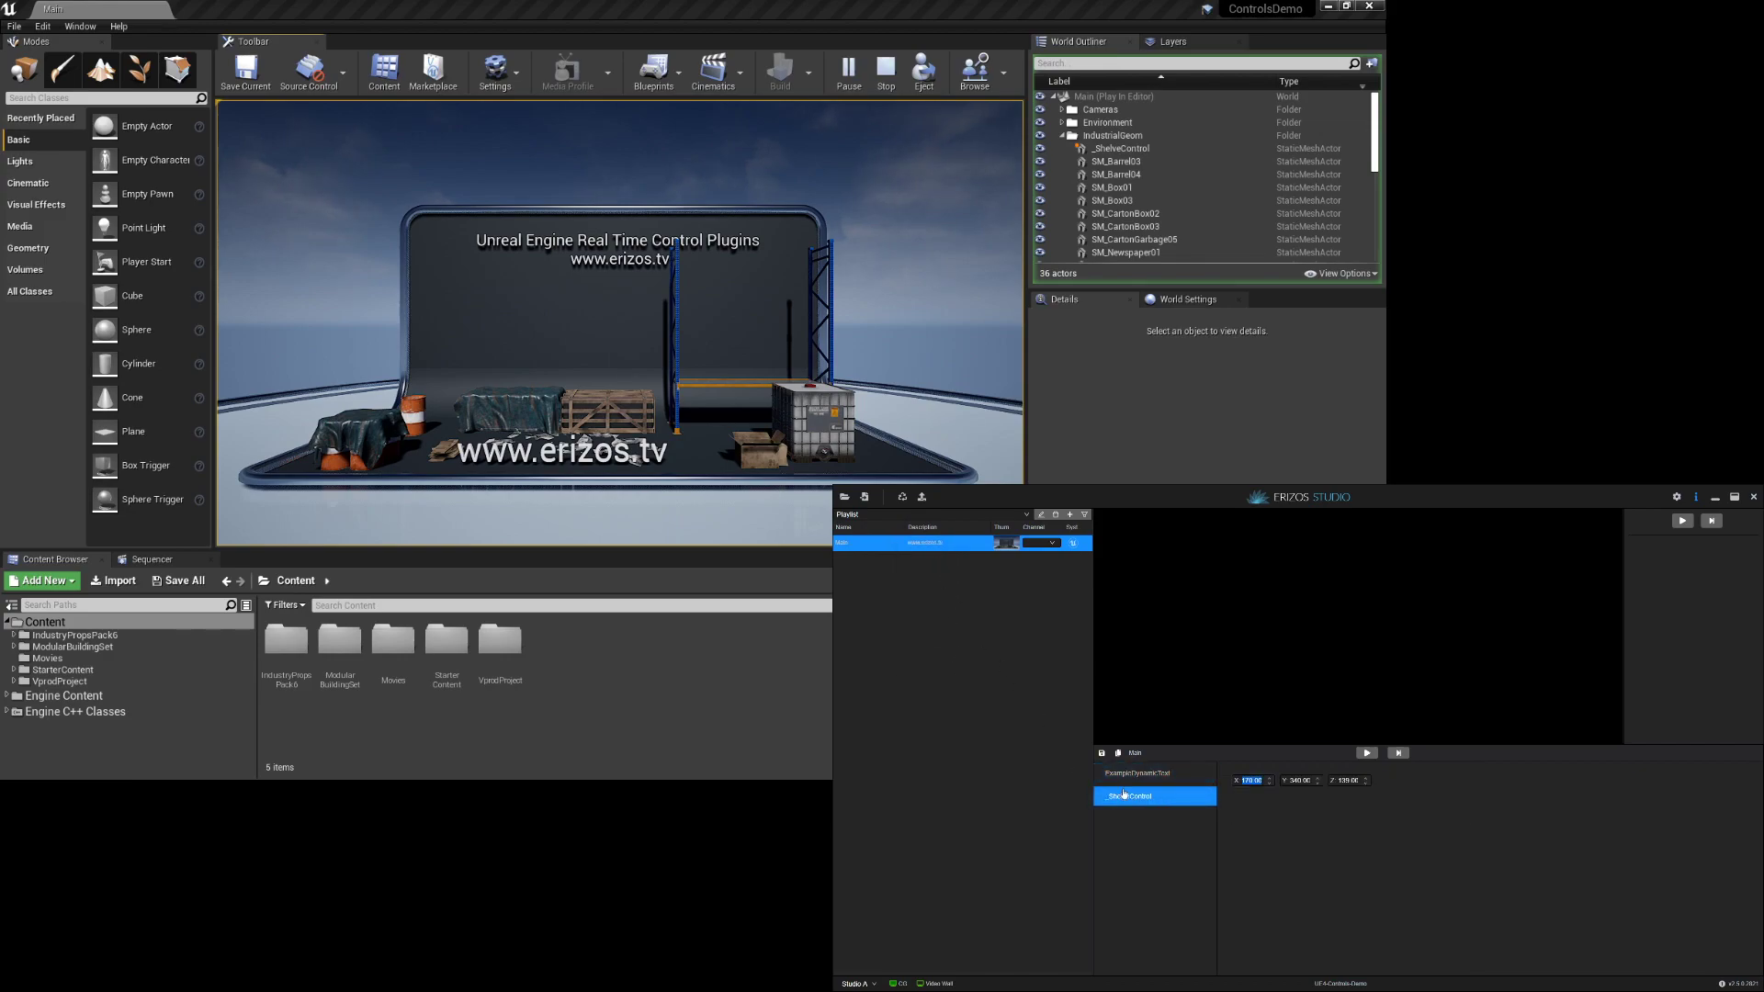
click(1150, 774)
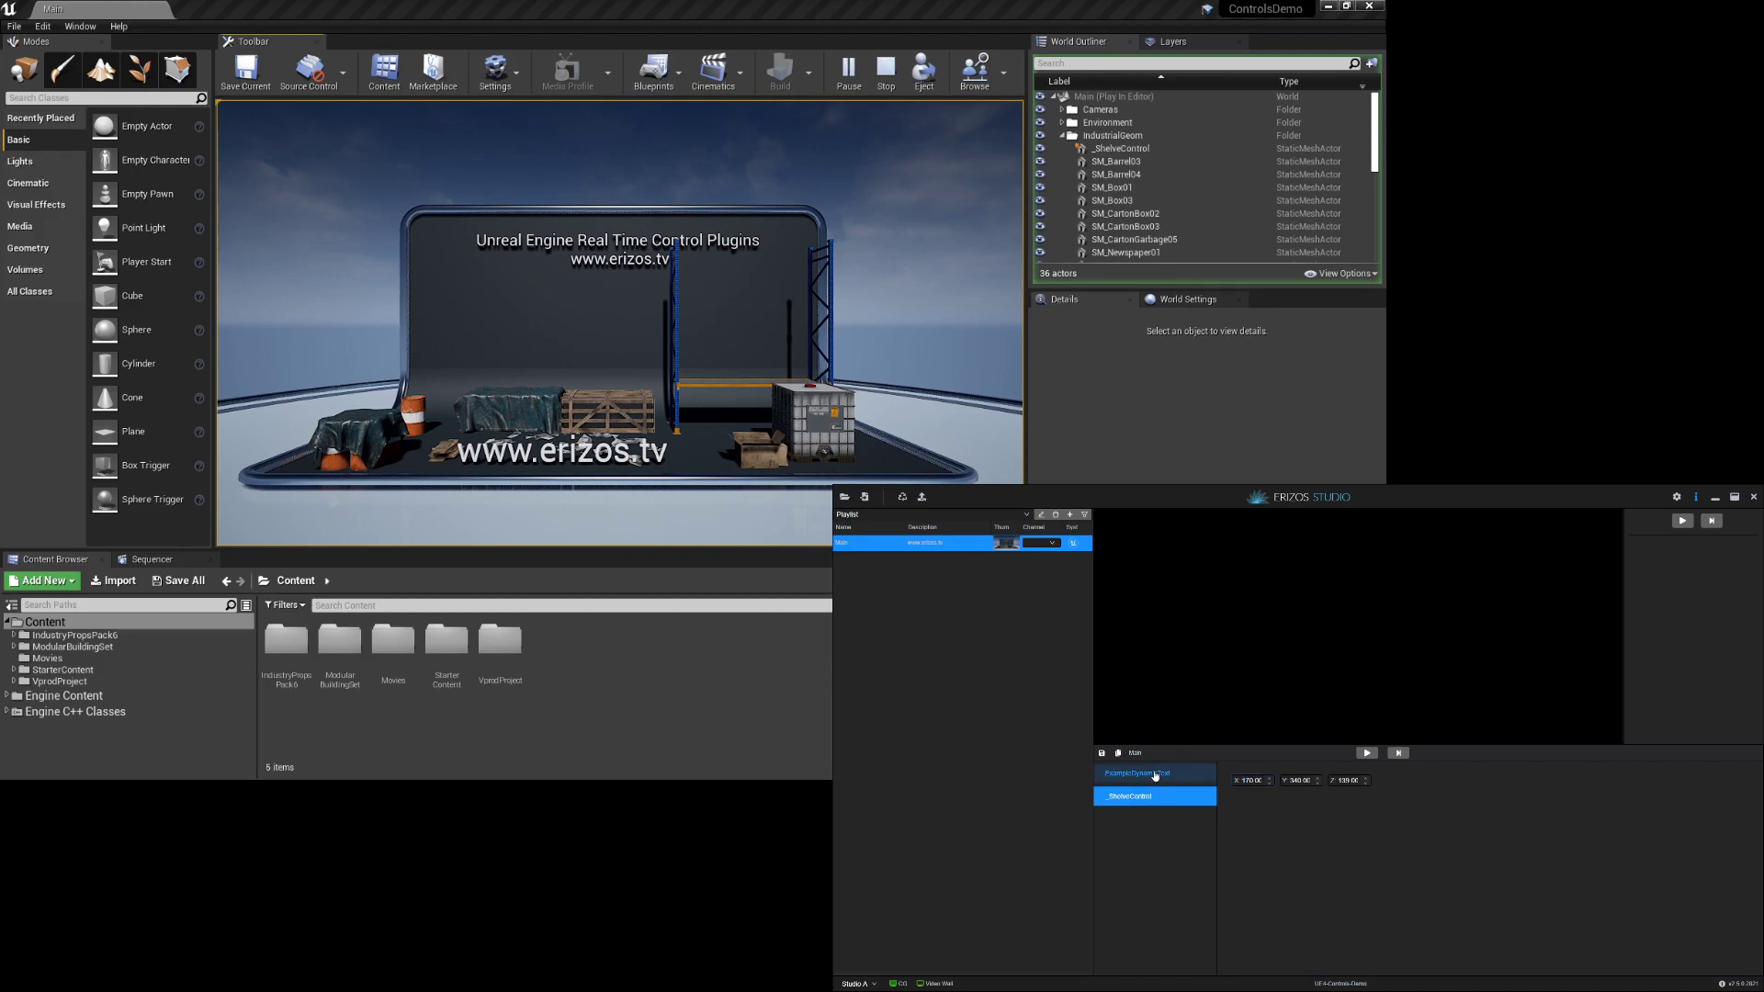
click(1156, 797)
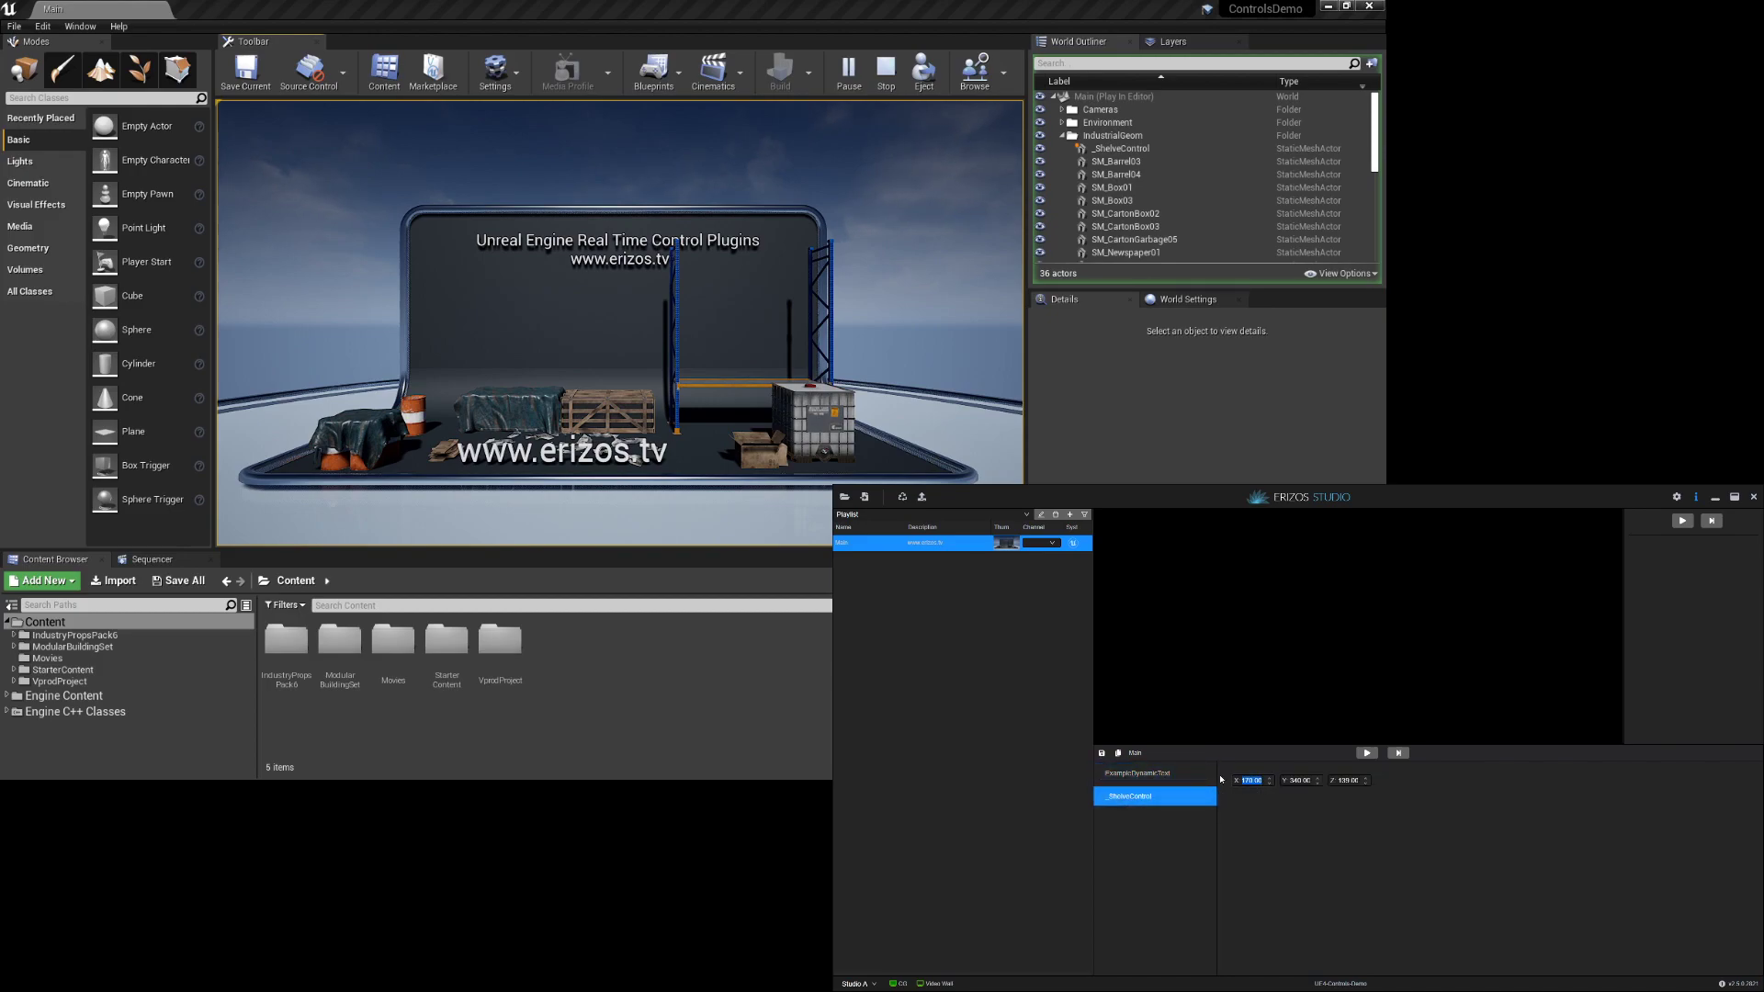
Set the Z position of _ShelveControl to 300, 100, and finally 500 to test its movement and limit
click(1347, 781)
text(300)
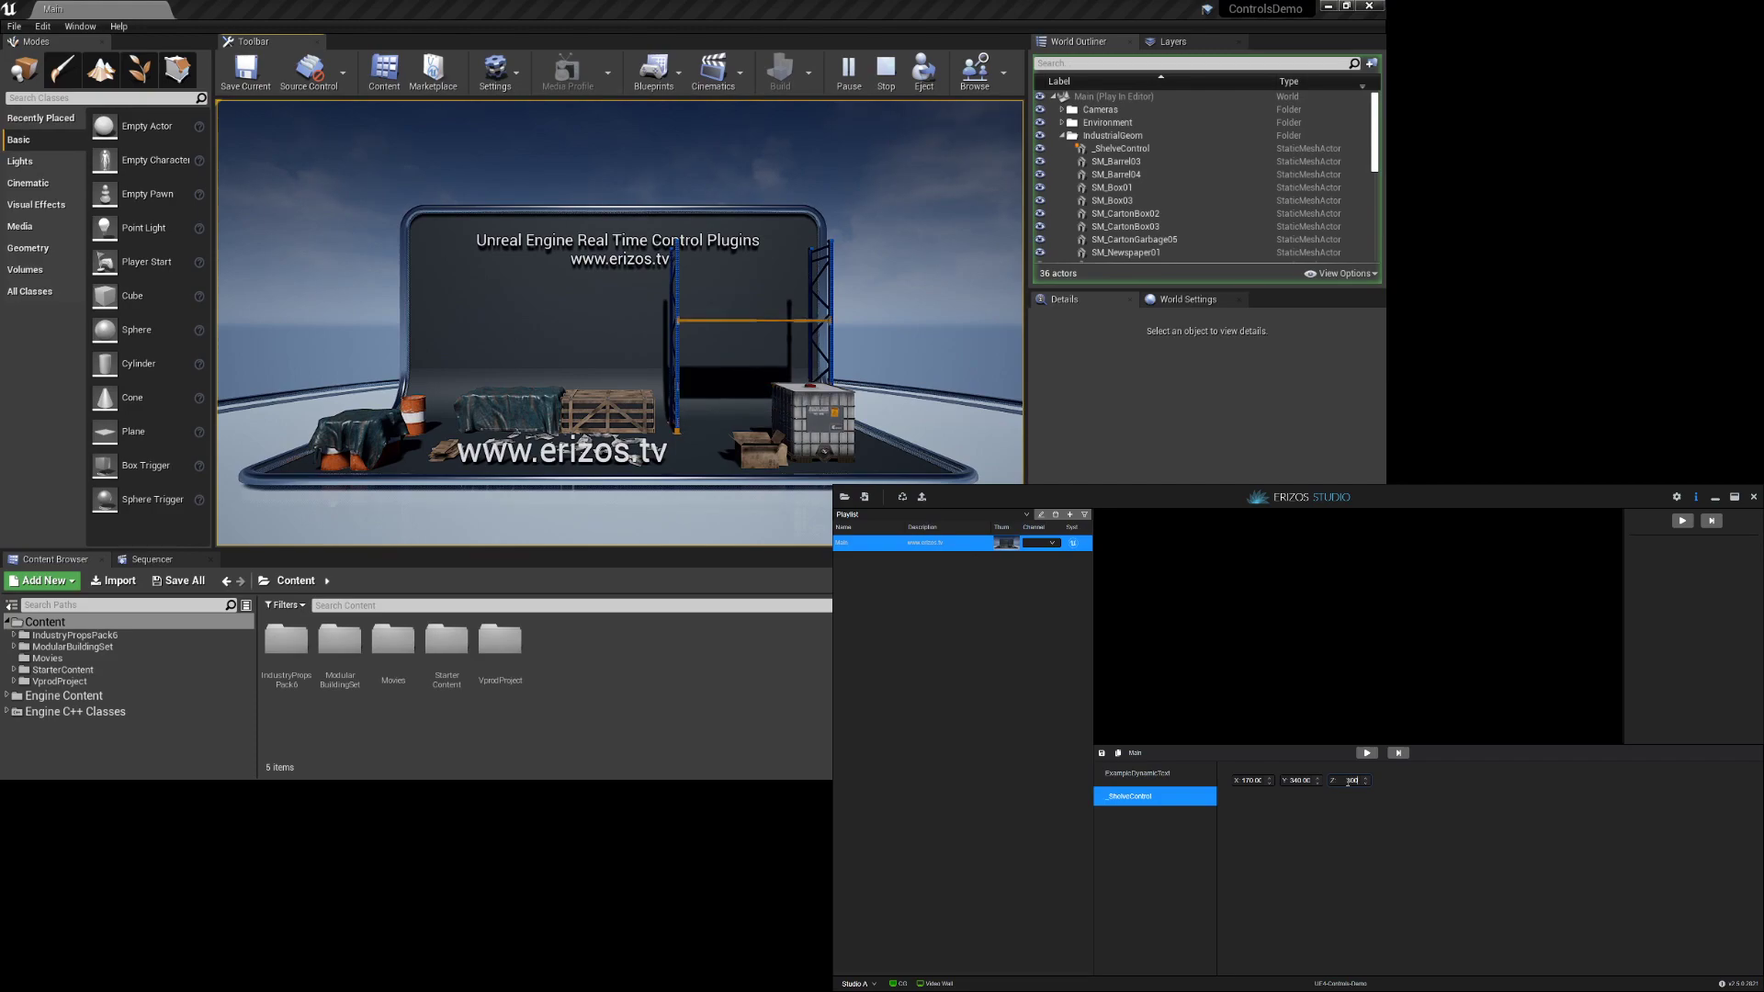
double_click(1348, 780)
text(100)
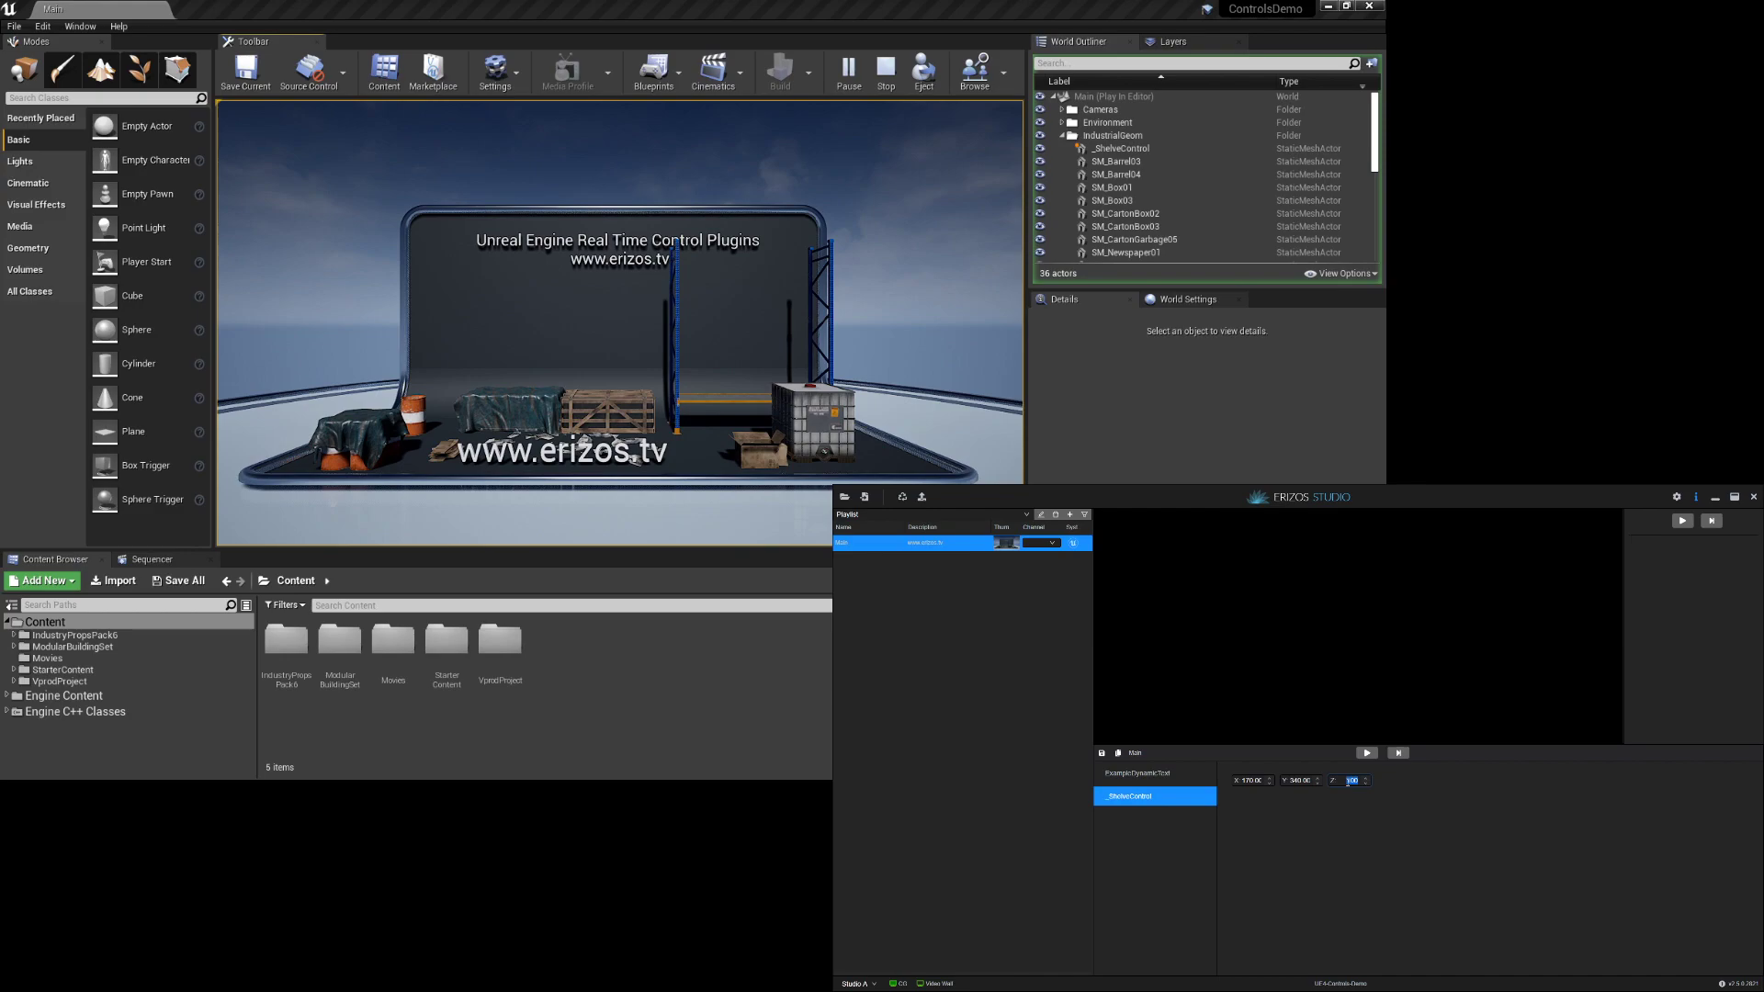
text(500)
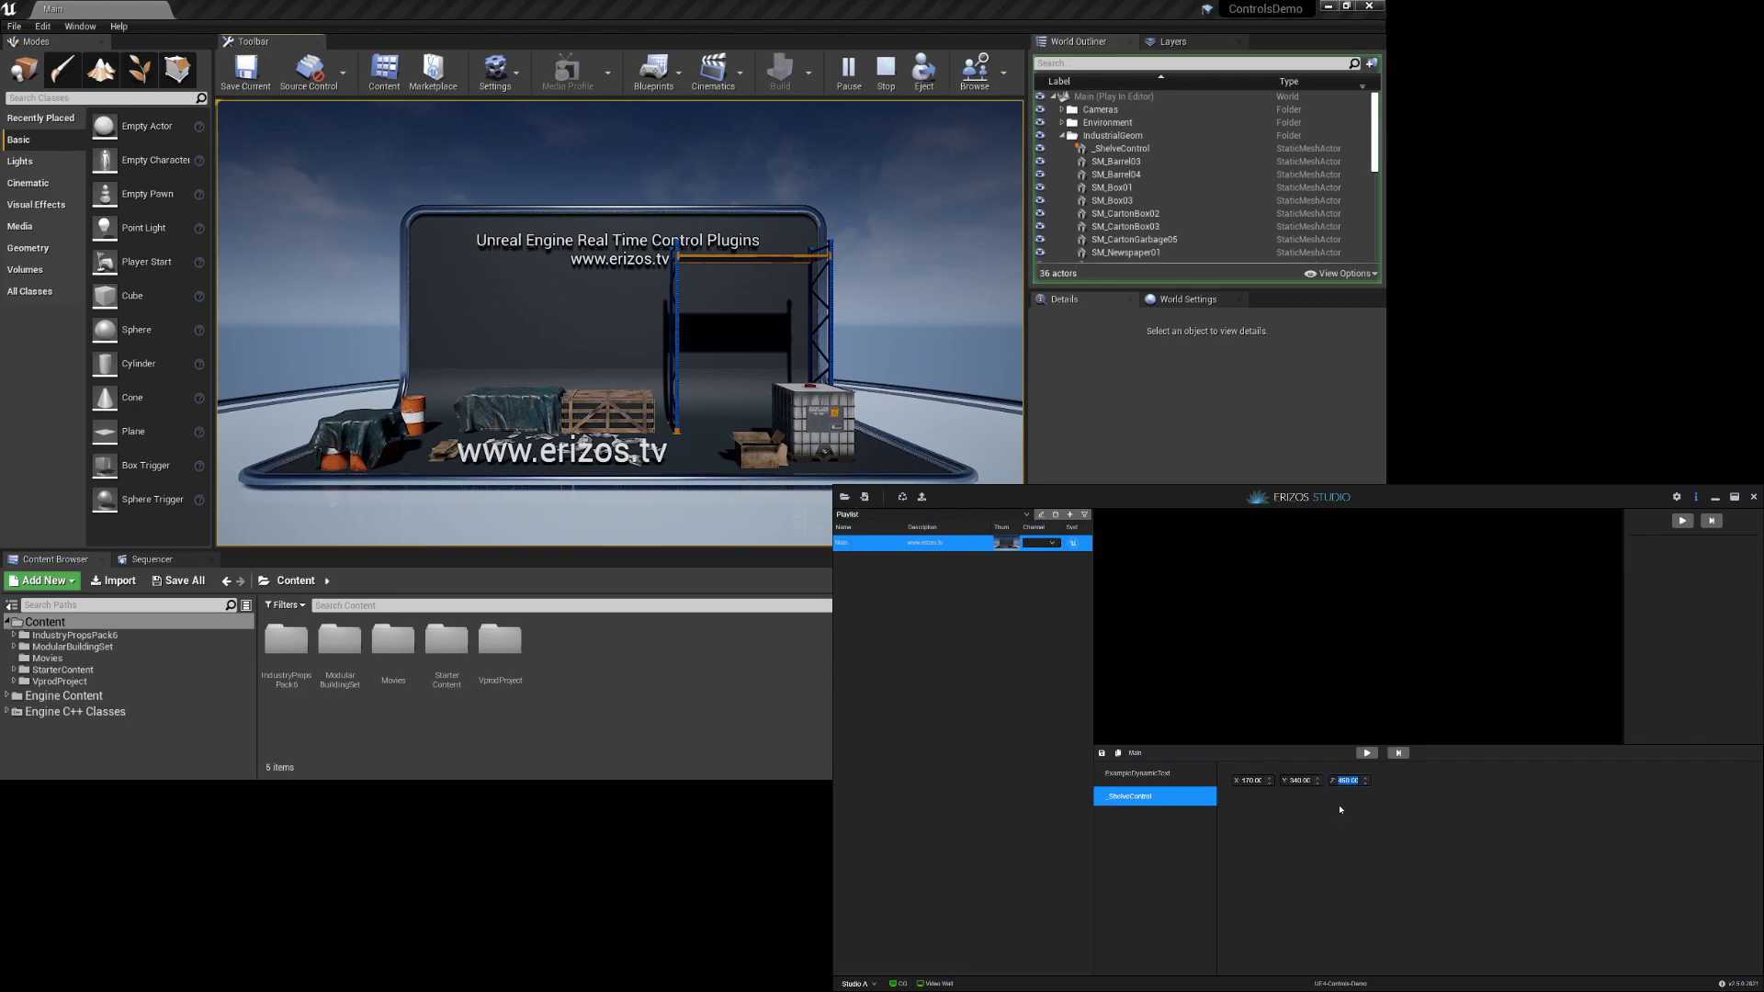
click(1337, 823)
Switch to Postman and send the Get Payload request
key(alt+Tab)
click(1277, 858)
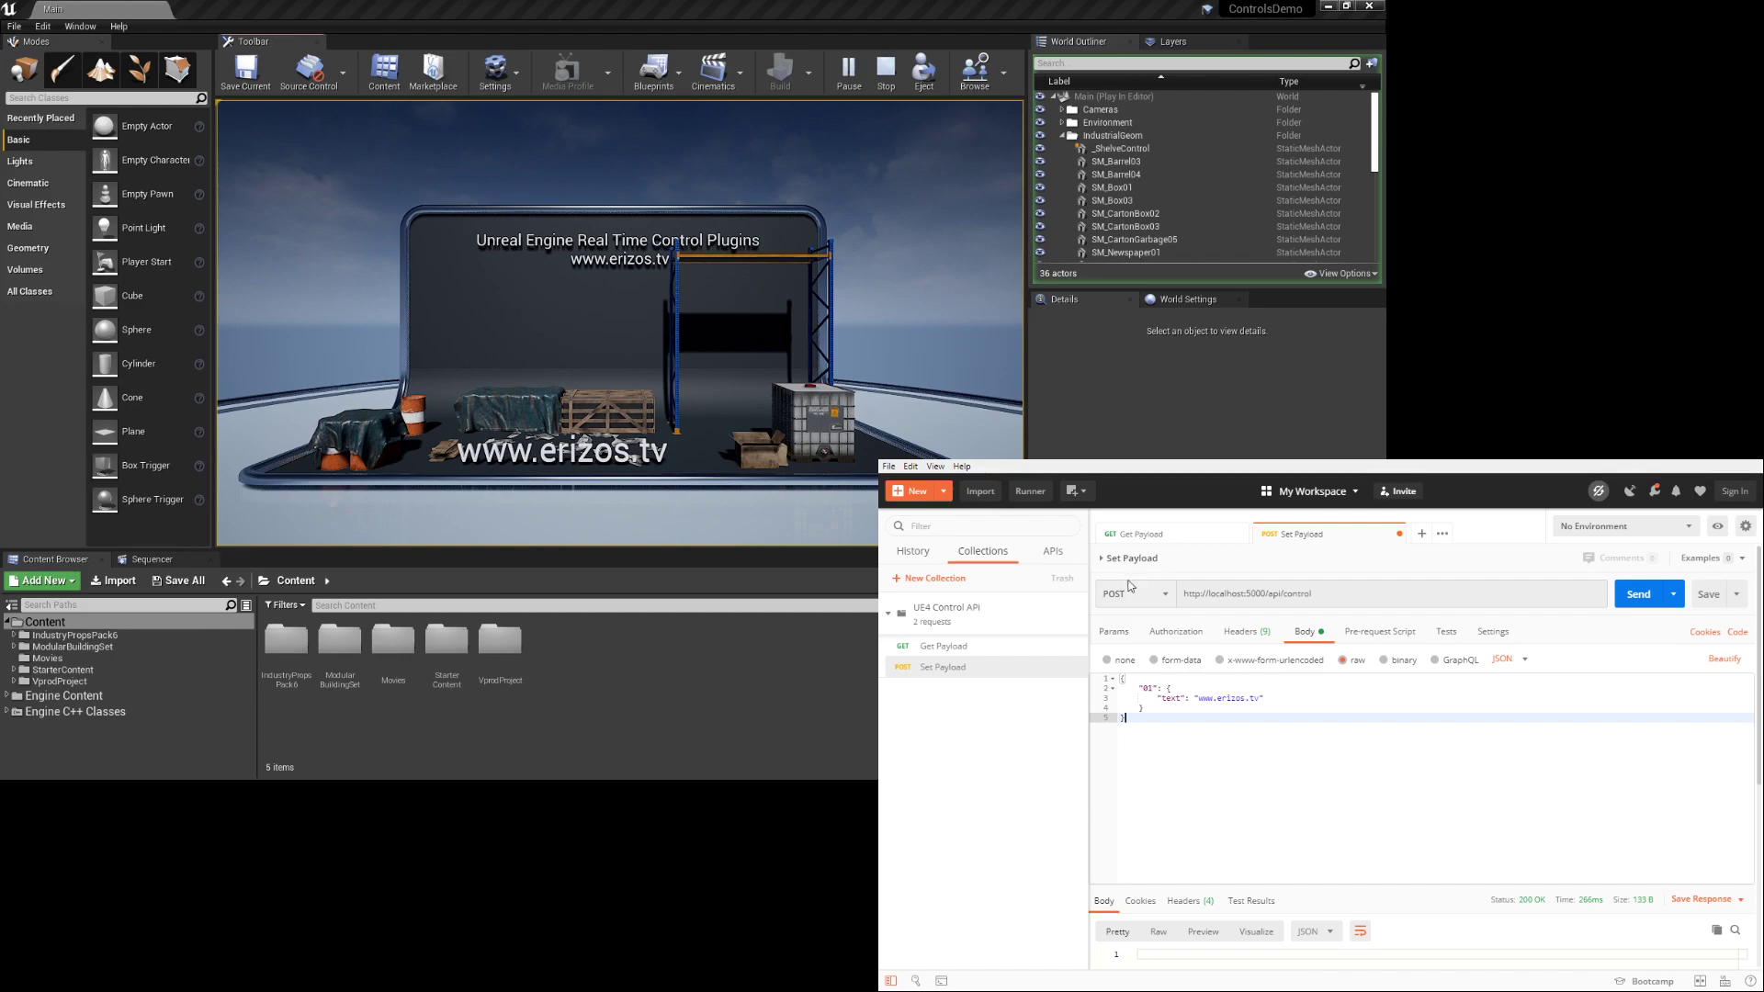
click(1152, 536)
click(1627, 599)
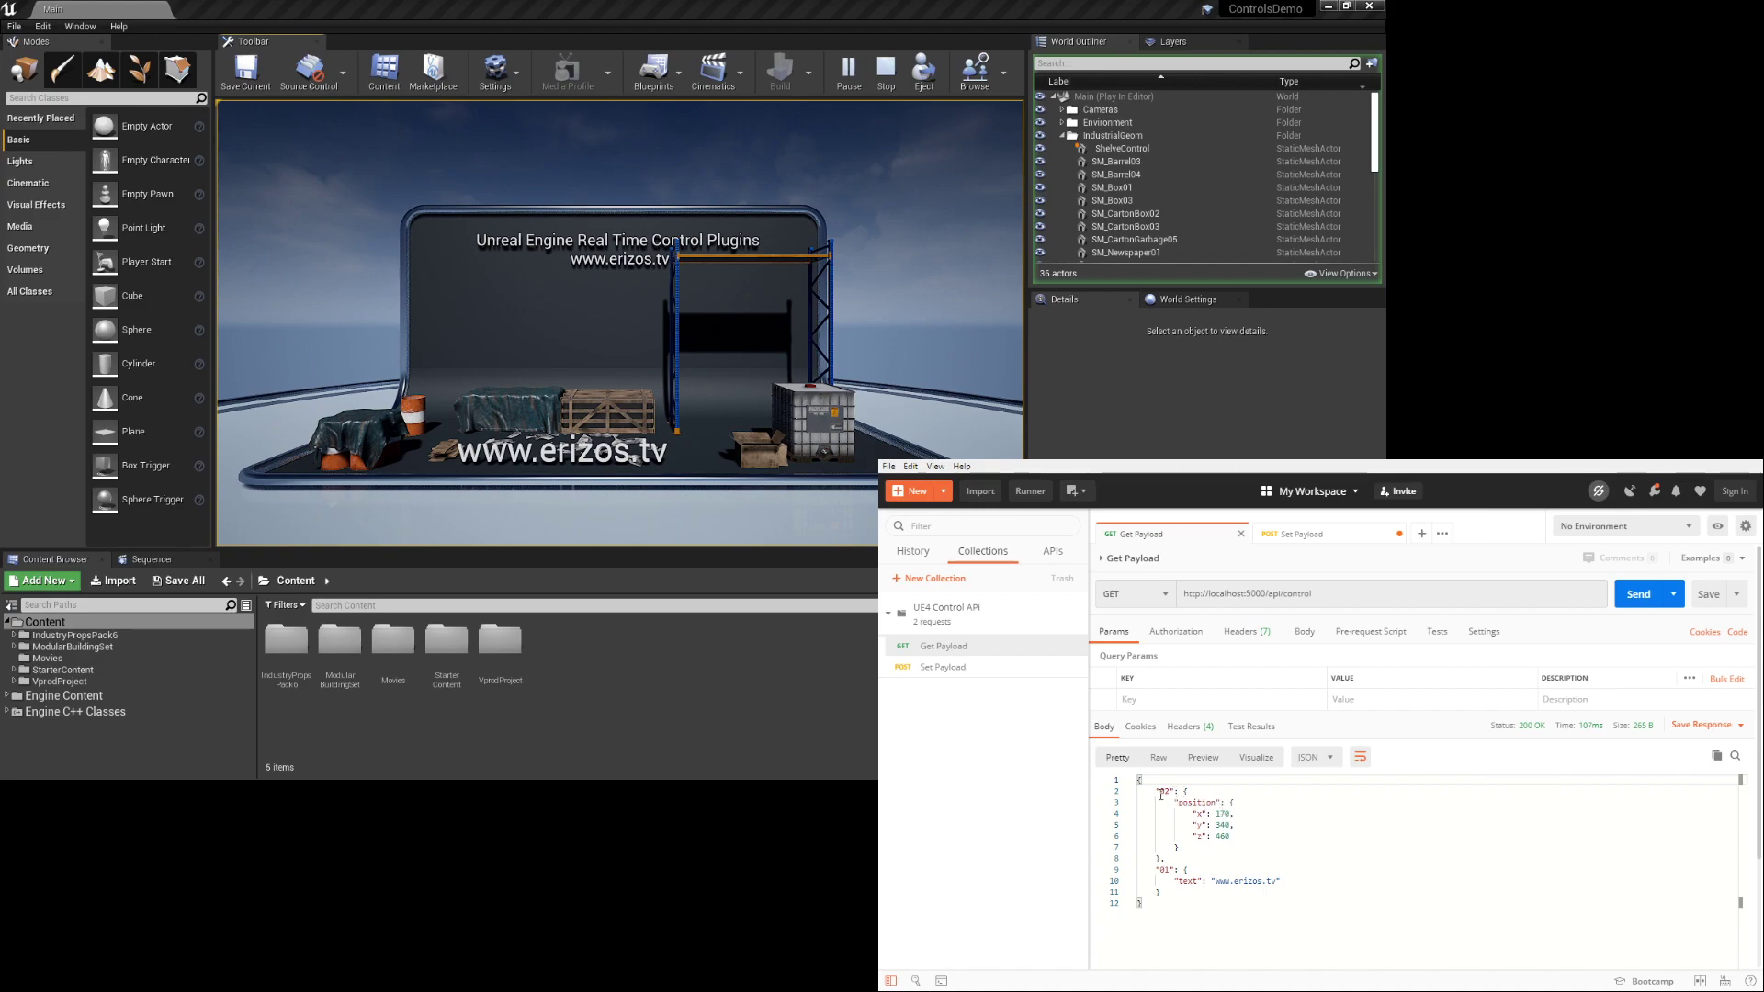
Copy the "02" position block from the response and replace the "01" text block in the Set Payload body with it, without the trailing comma
drag(1156, 791, 1179, 858)
key(ctrl+c)
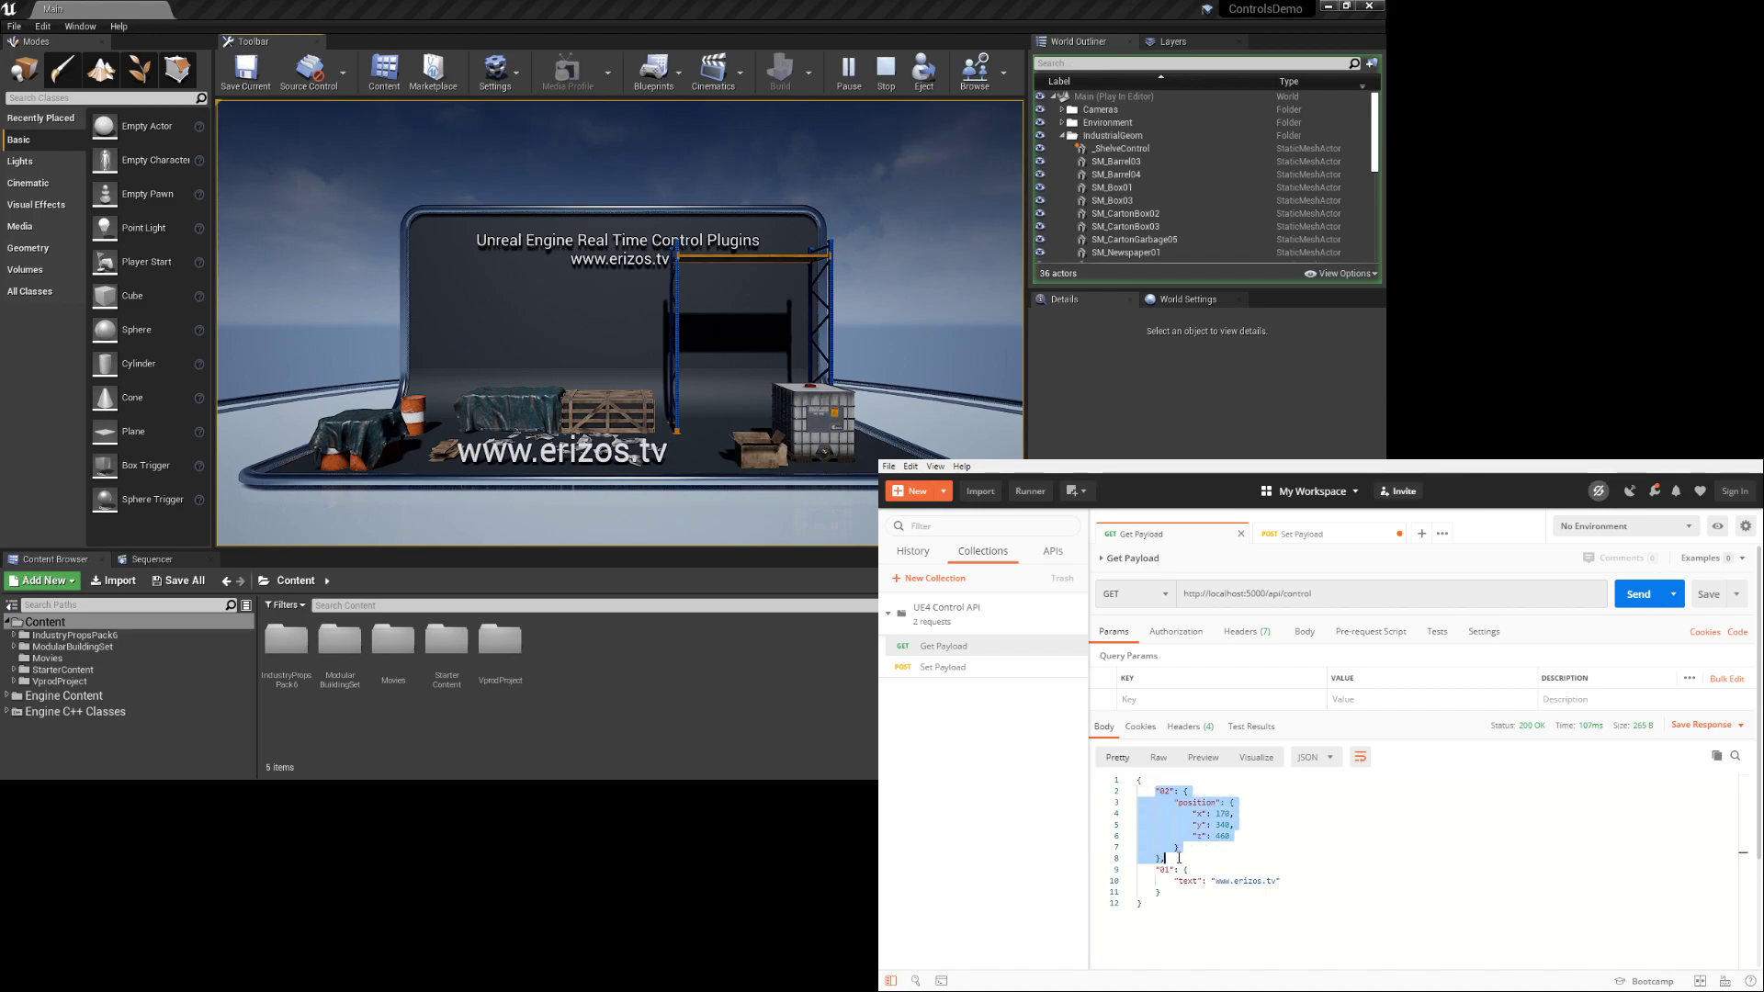
click(1300, 533)
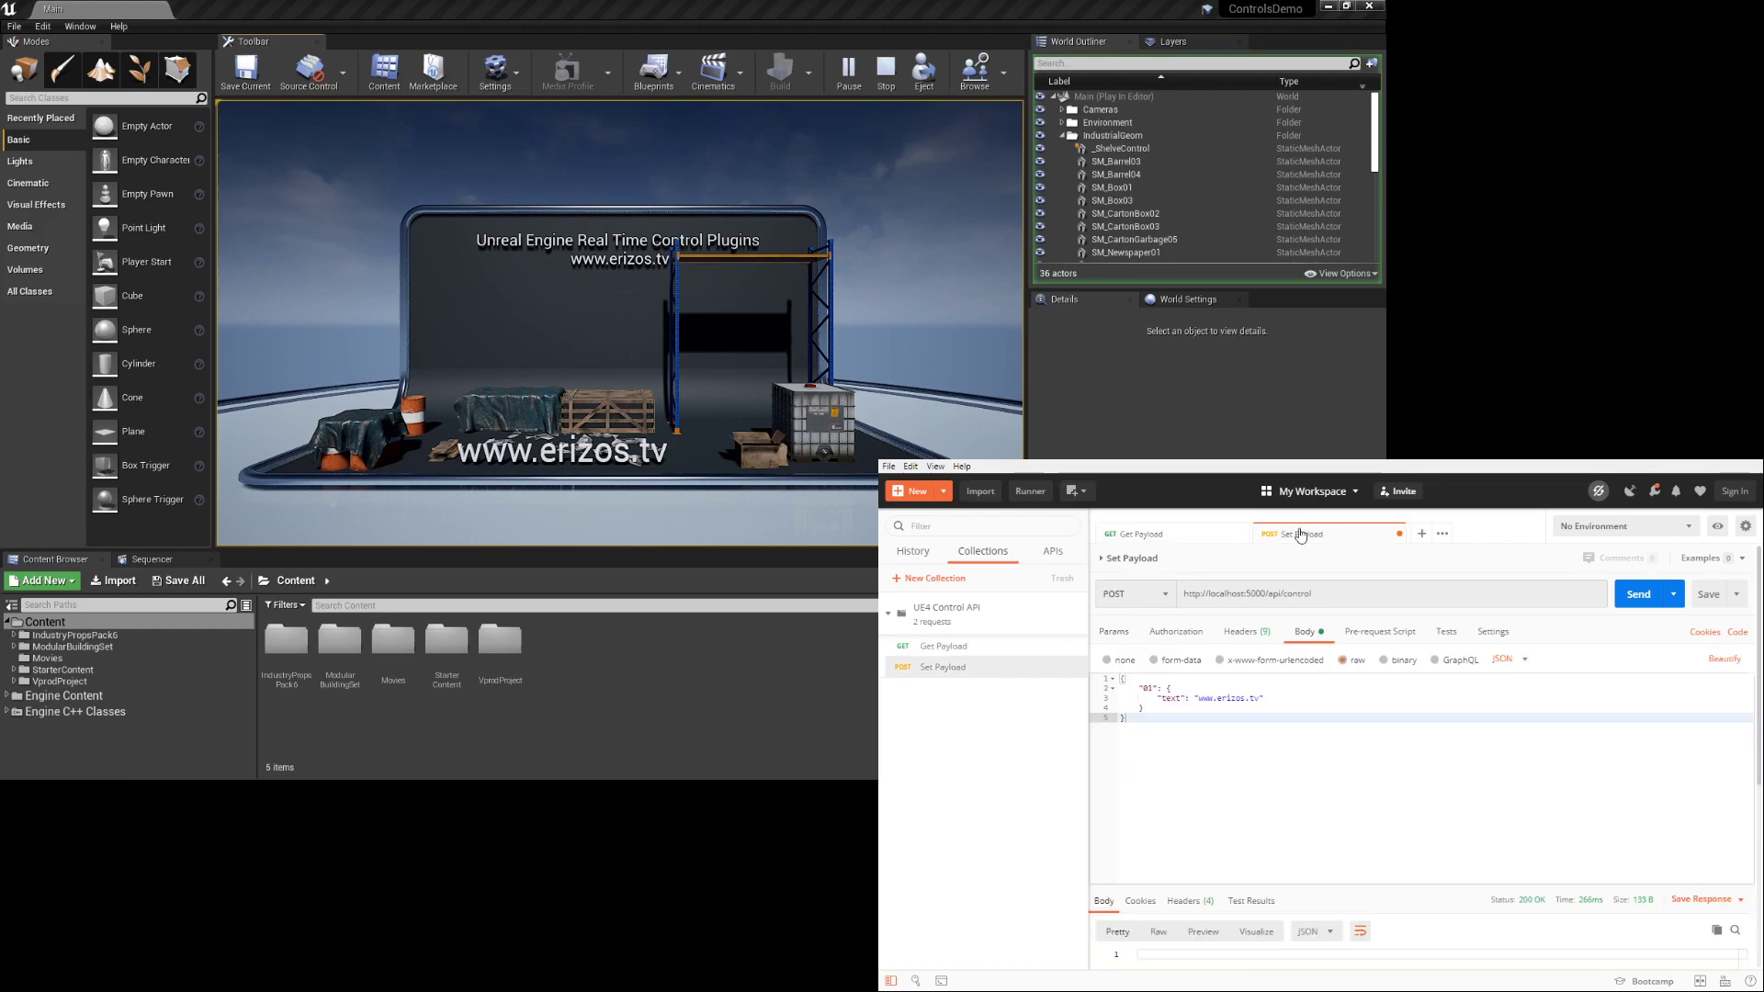
drag(1146, 714, 1137, 693)
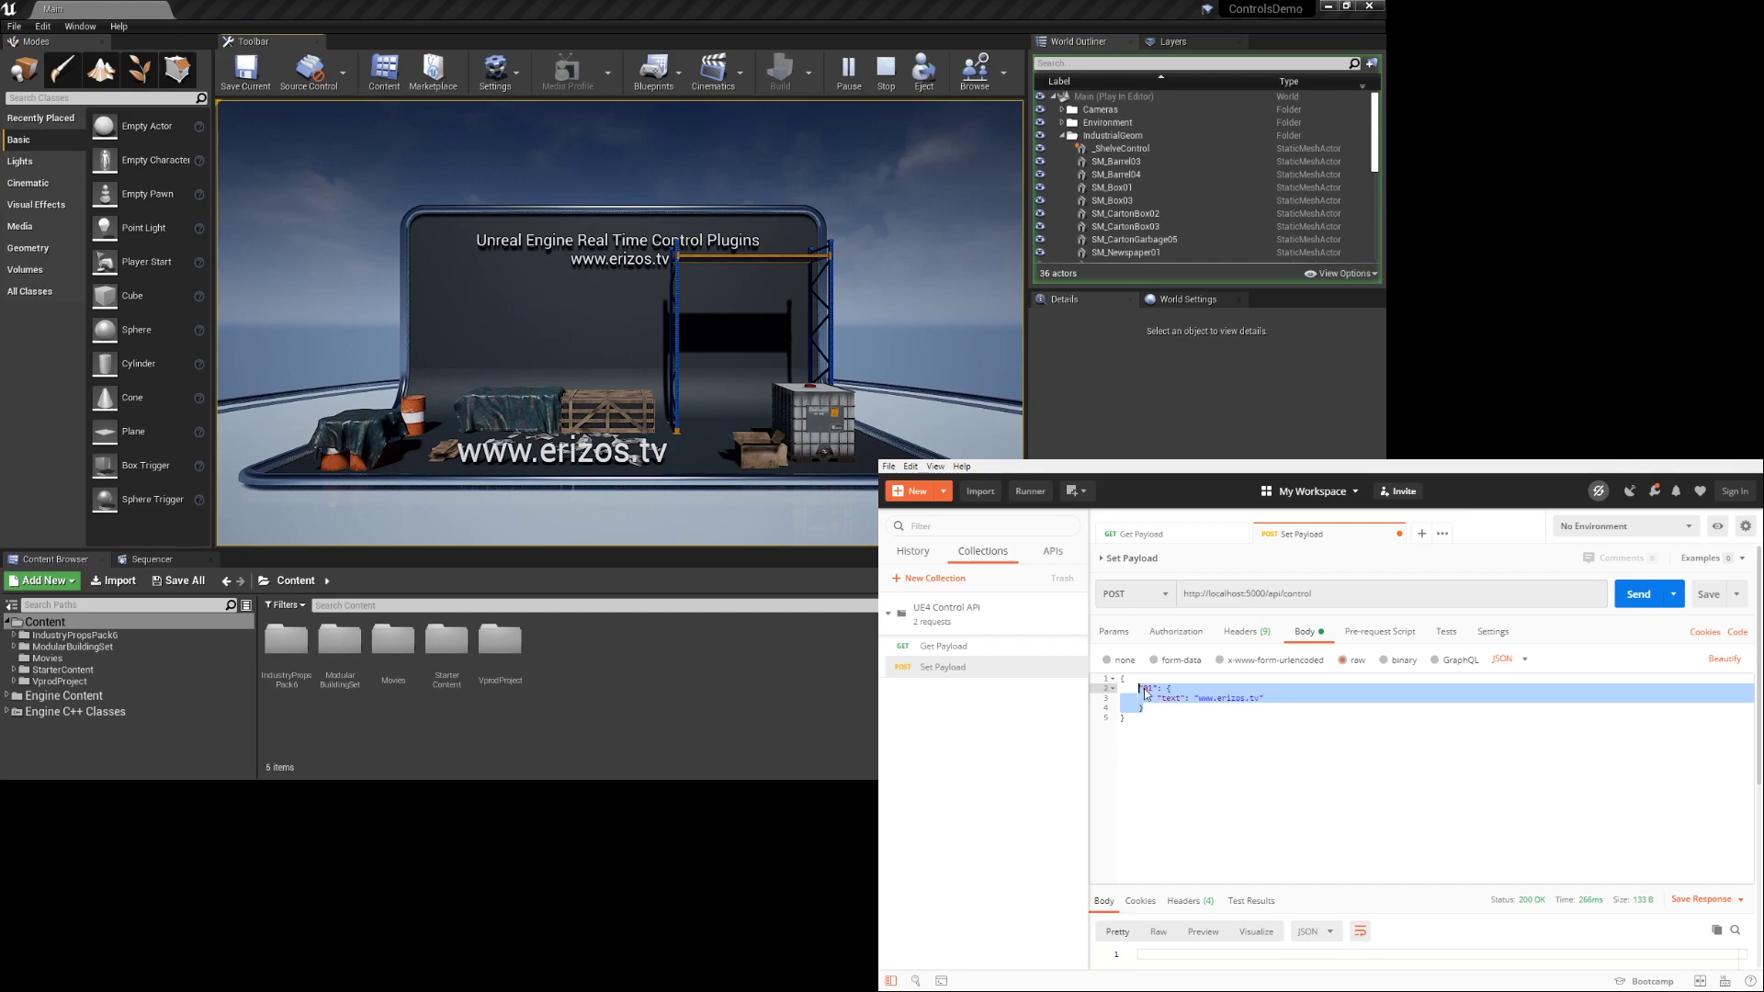
key(ctrl+v)
key(BackSpace)
Set the z value in the payload's position to 300 and send the Set Payload request
double_click(1211, 727)
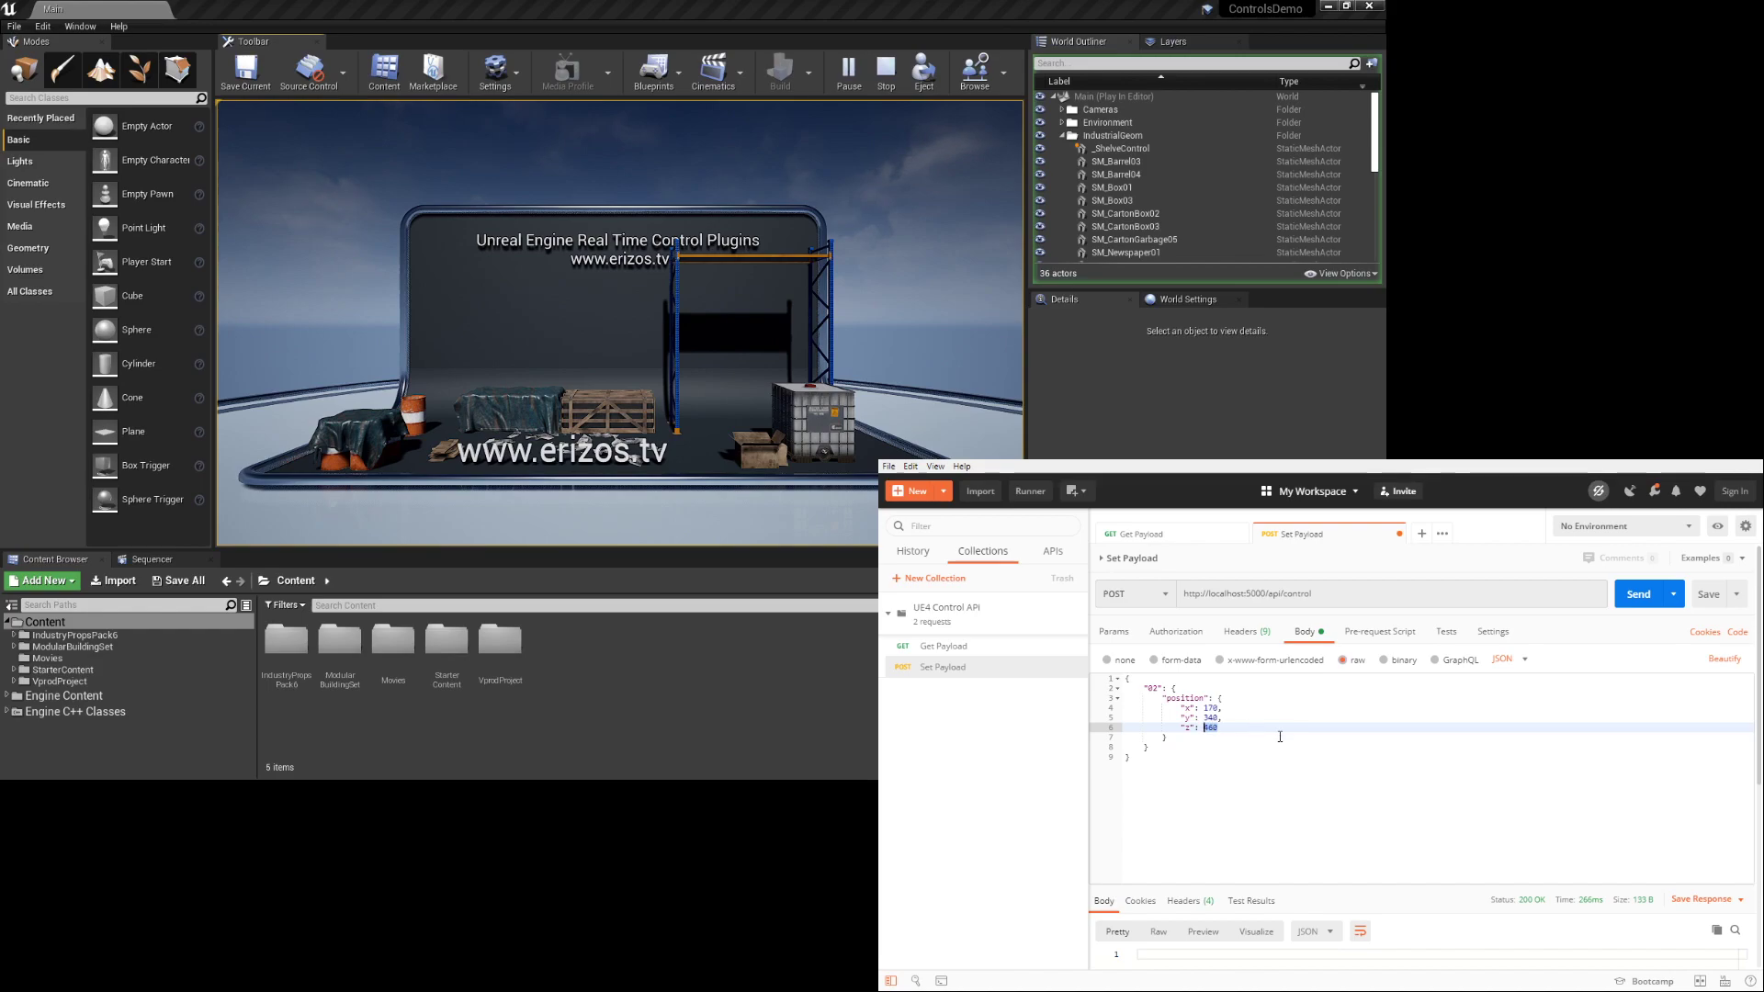
text(3)
click(1638, 595)
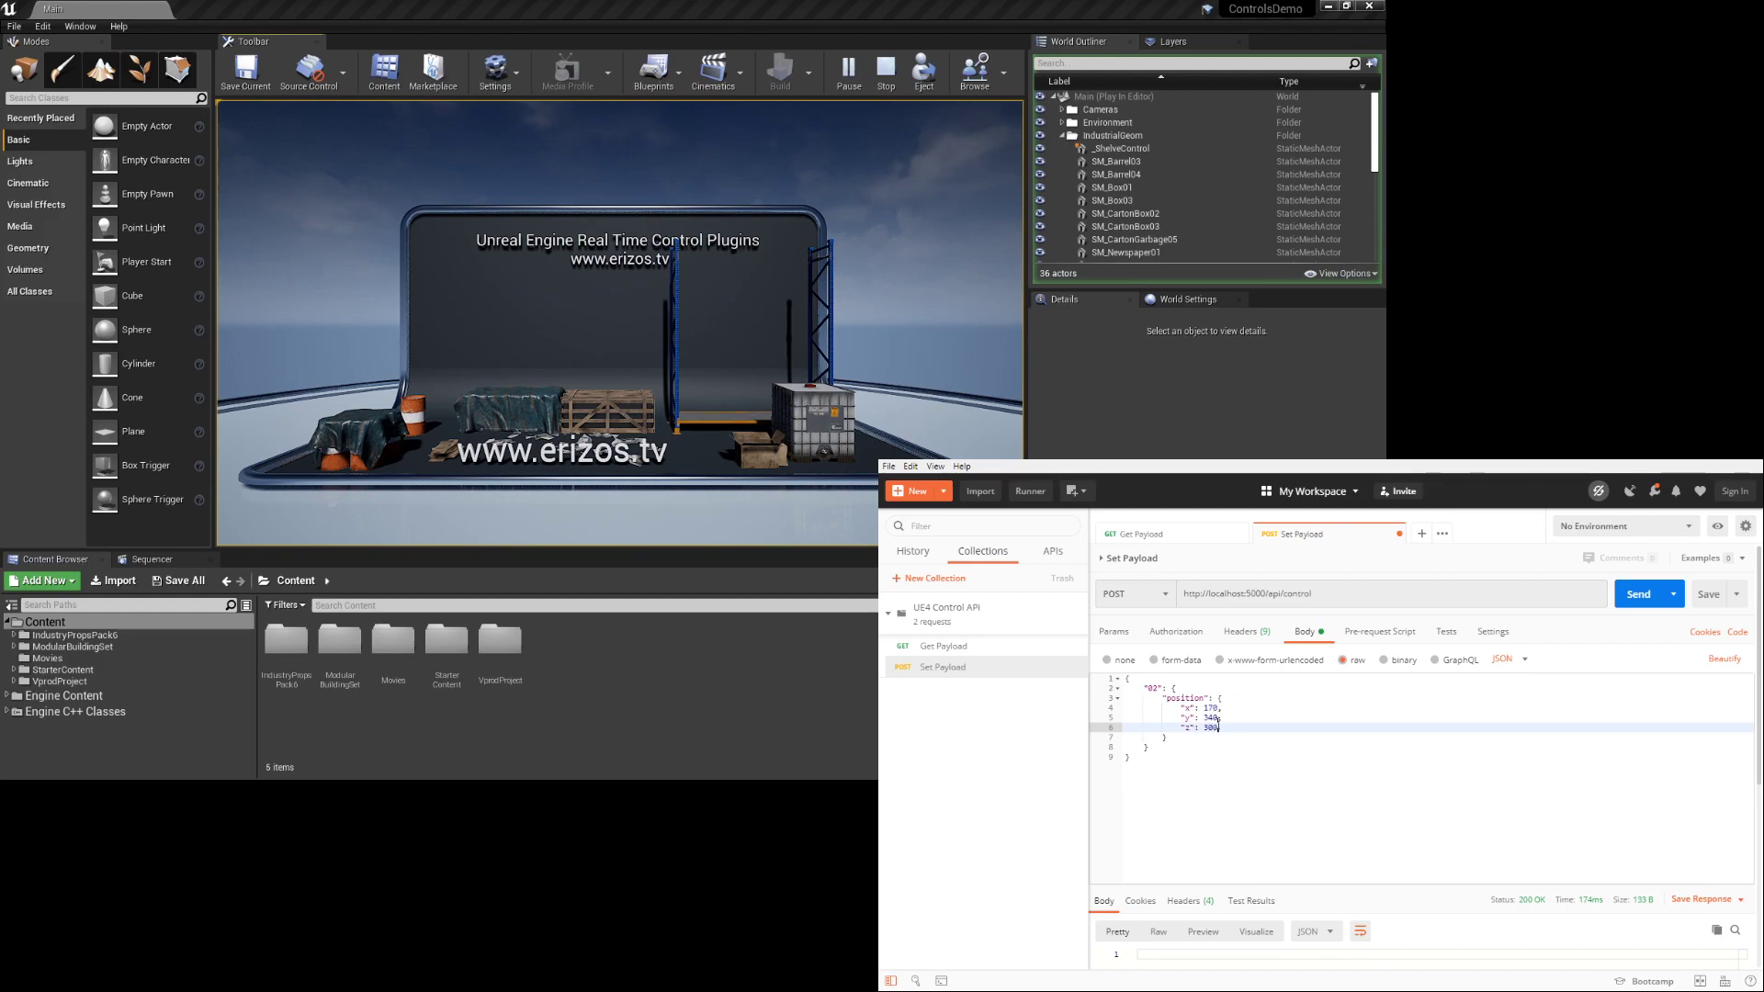
click(1641, 597)
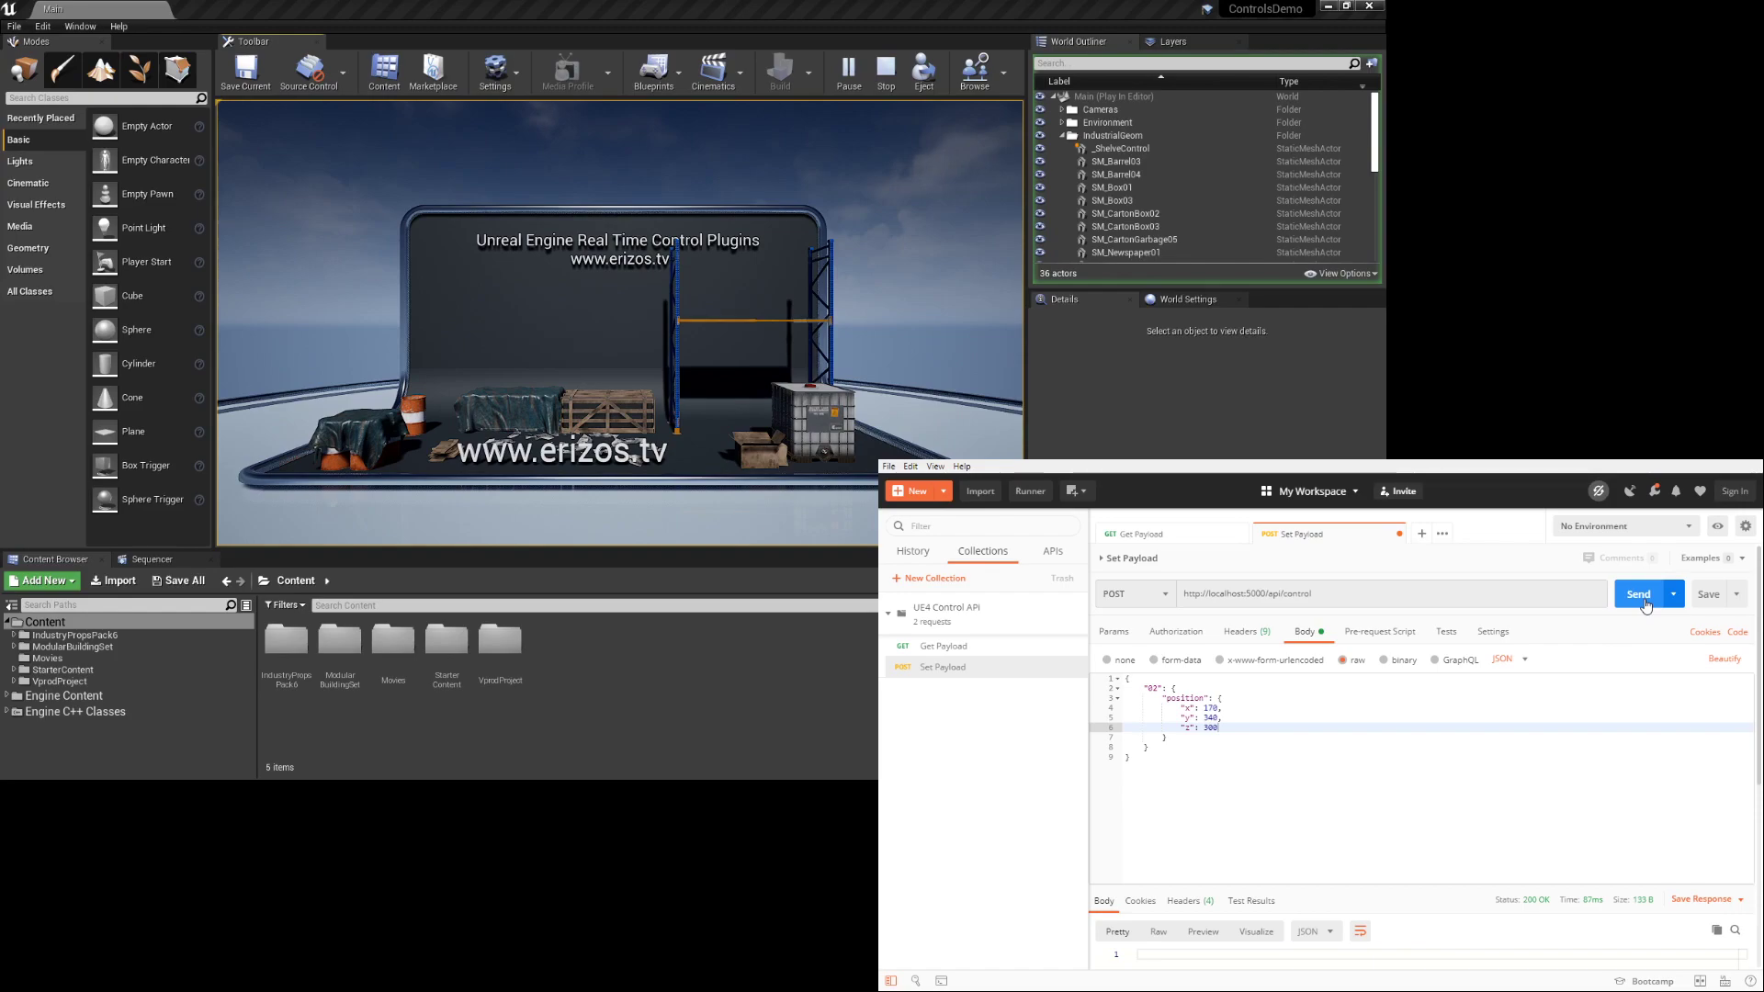
Change the payload's z position to -50 and send the Set Payload request to test the minimum limit
drag(1204, 732, 1217, 732)
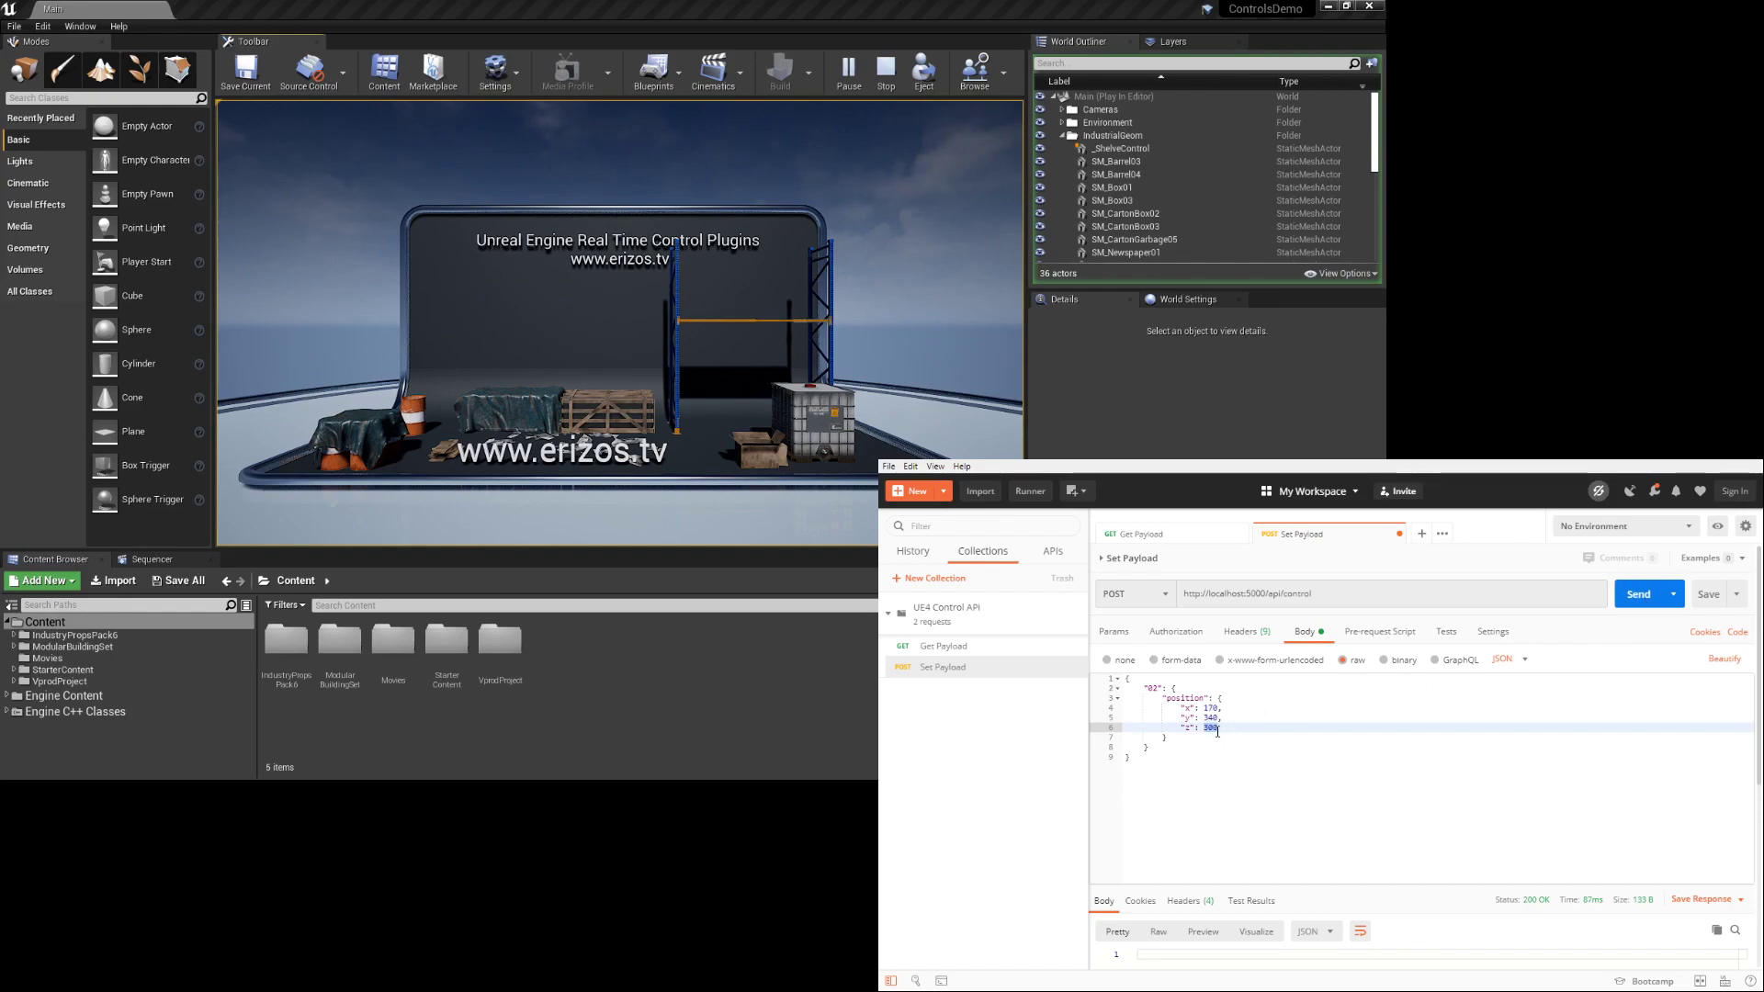
text(-50)
click(1624, 604)
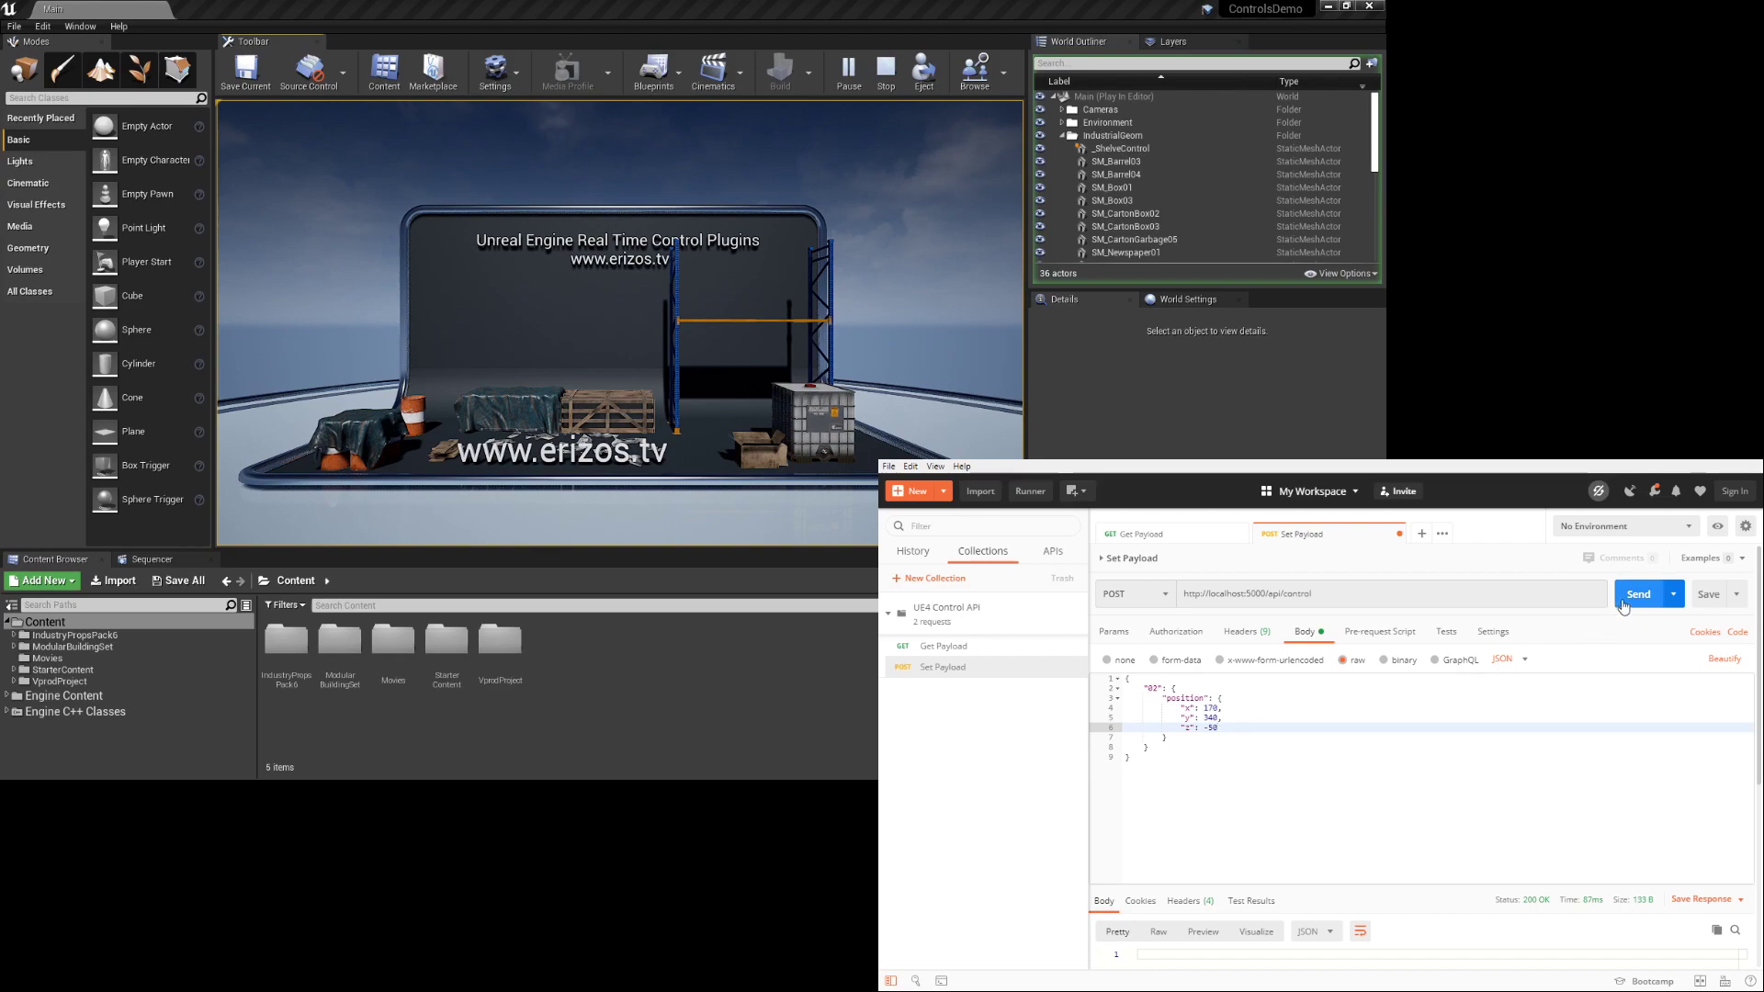